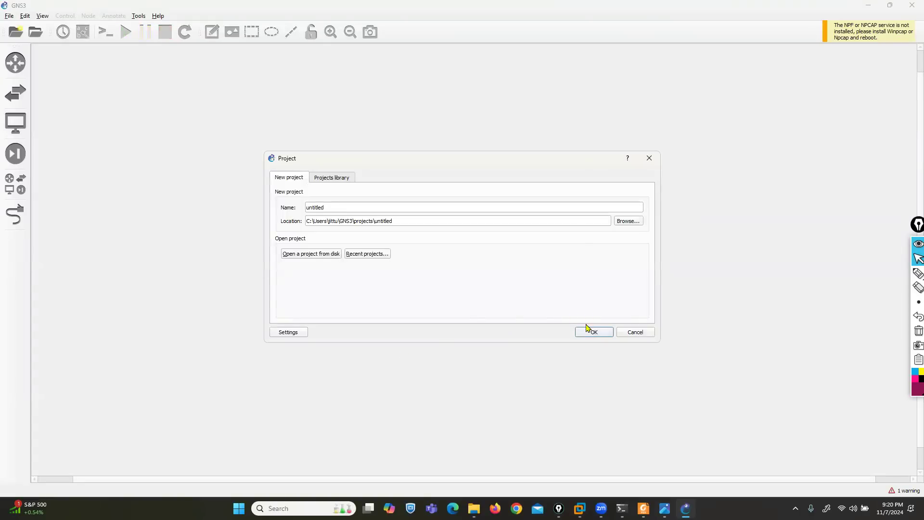
Create the untitled project over the existing one and check the GNS3 VM console before hiding VMware
{"action": "left_click", "coordinate": [587, 331]}
{"action": "left_click", "coordinate": [516, 264]}
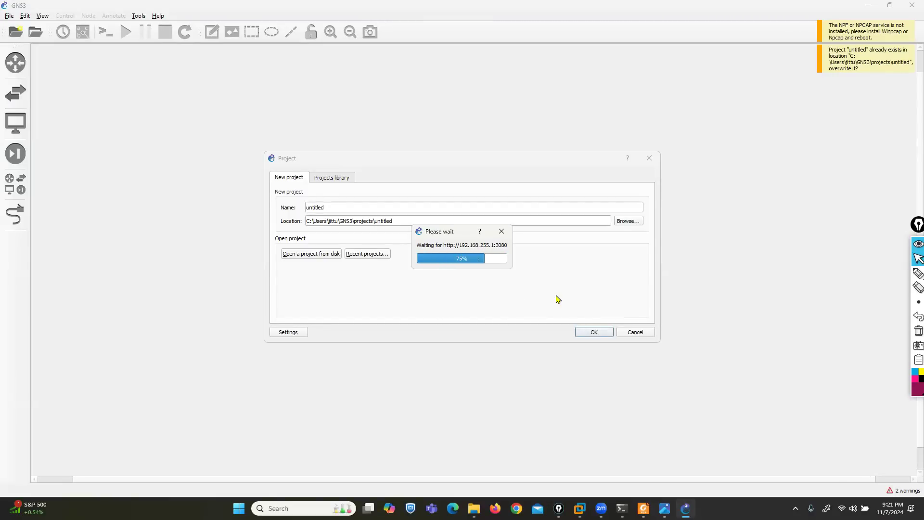
{"action": "mouse_move", "coordinate": [580, 509]}
{"action": "left_click", "coordinate": [613, 450]}
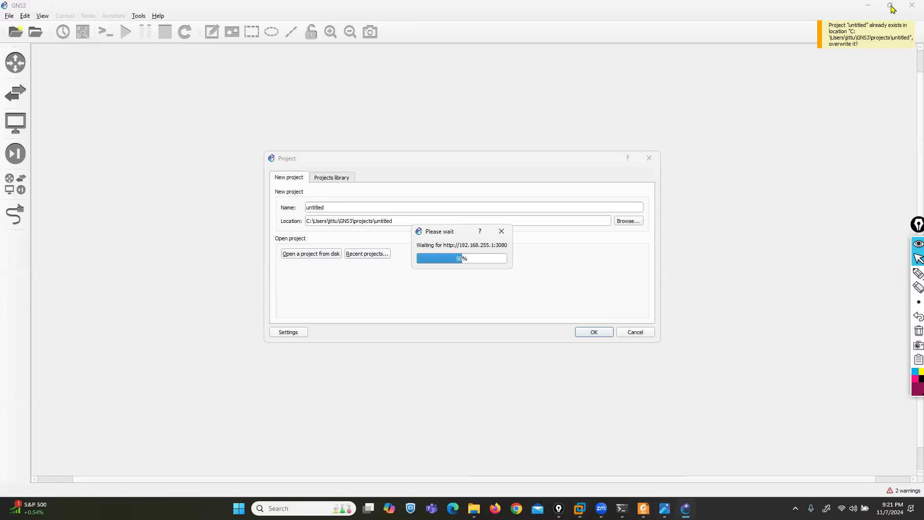
{"action": "left_click", "coordinate": [895, 5]}
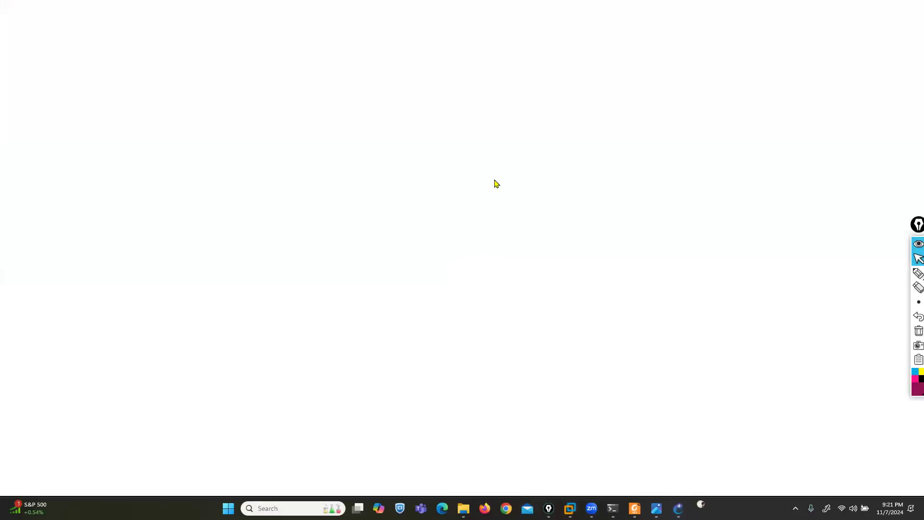
Sign in to EVE-NG at 192.168.1.10 as admin with the account password
{"action": "type", "text": "19"}
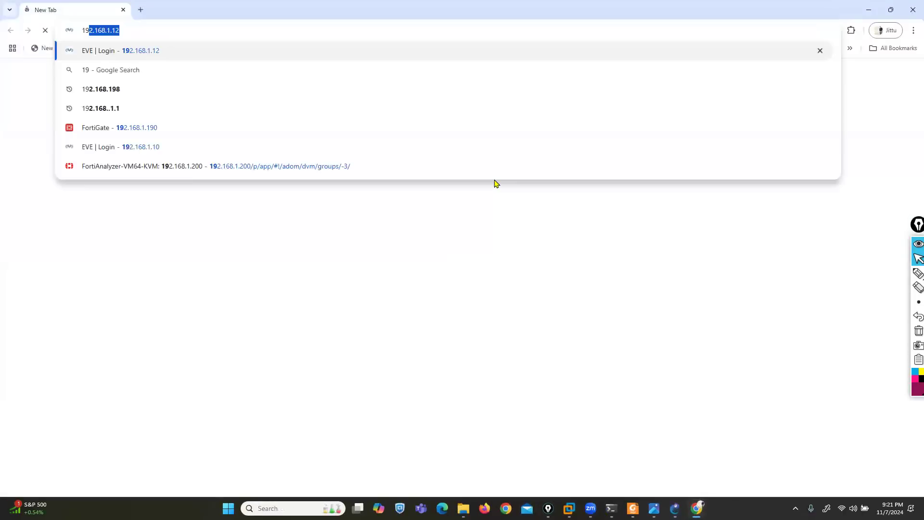
{"action": "key", "text": "Delete"}
{"action": "key", "text": "Down"}
{"action": "key", "text": "Down"}
{"action": "key", "text": "Down"}
{"action": "key", "text": "Down"}
{"action": "key", "text": "Down"}
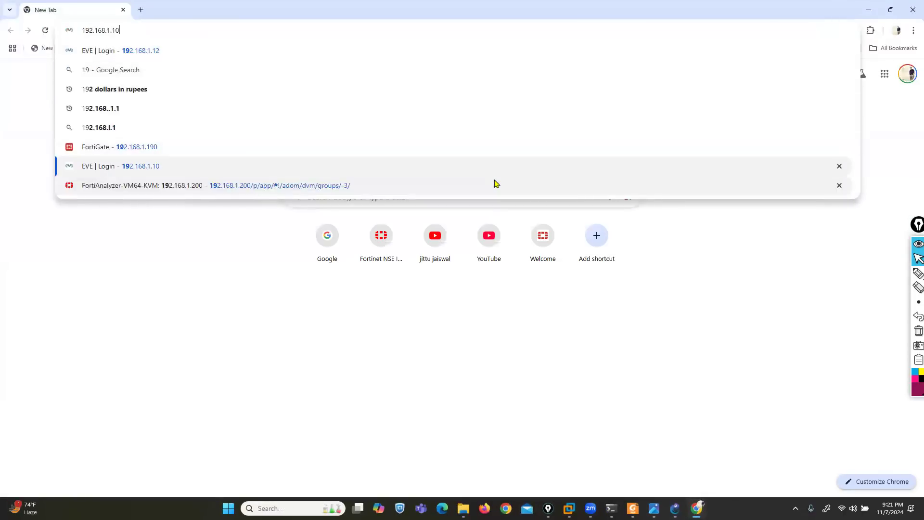
{"action": "key", "text": "Return"}
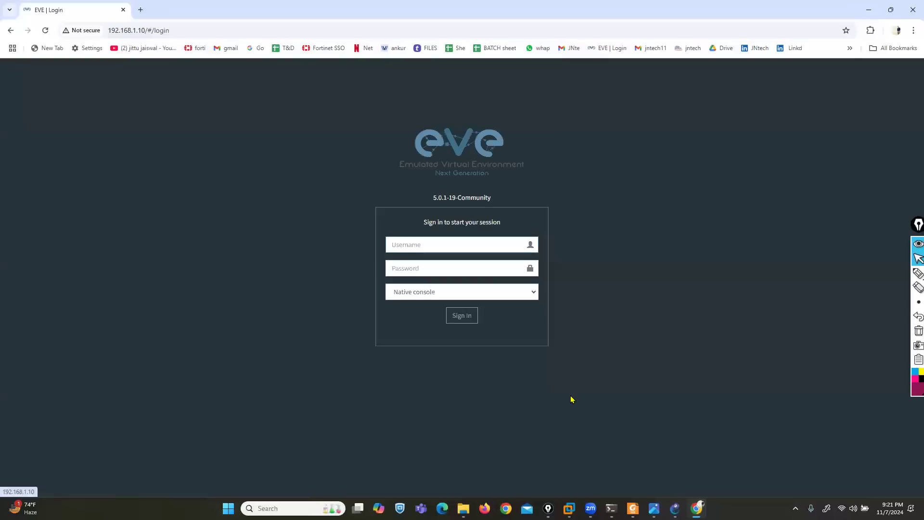
{"action": "type", "text": "admin"}
{"action": "key", "text": "Tab"}
{"action": "type", "text": "eve"}
{"action": "key", "text": "Return"}
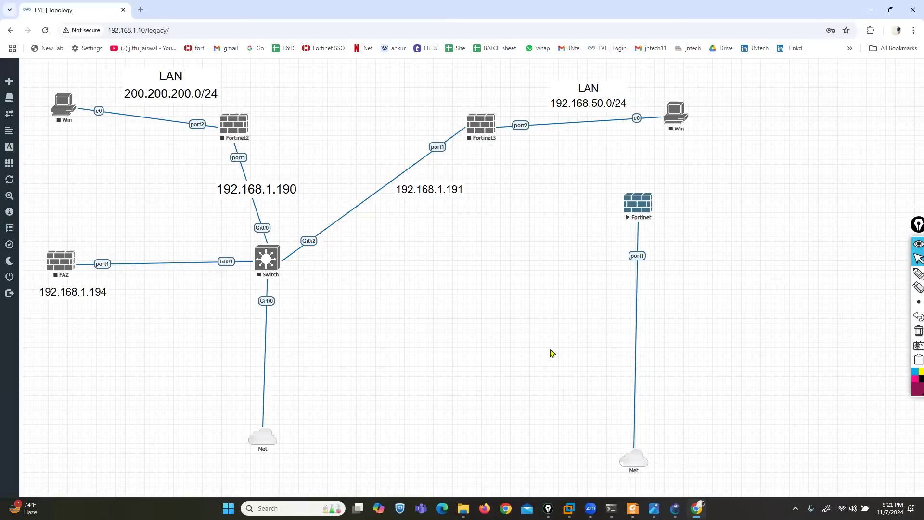
Stop the running Fortinet node and return to the EVE-NG lab file list
{"action": "right_click", "coordinate": [640, 207]}
{"action": "left_click", "coordinate": [660, 226]}
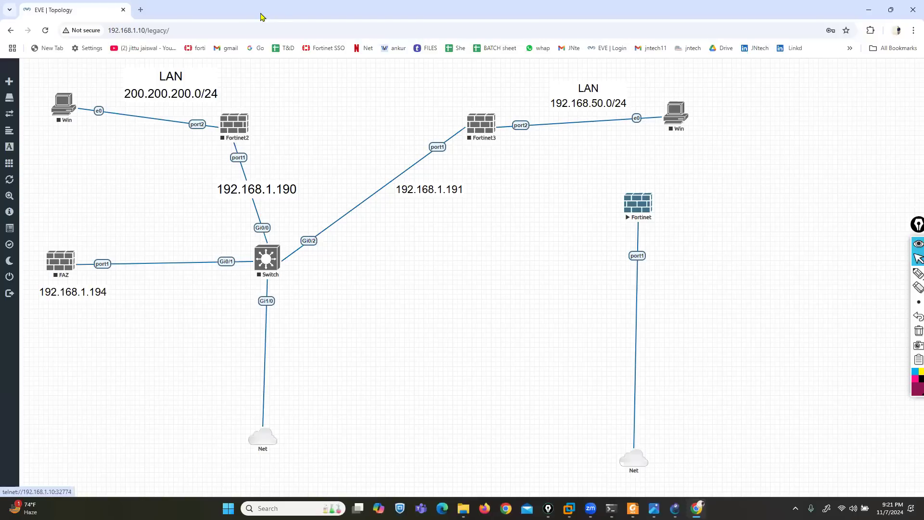
{"action": "left_click", "coordinate": [10, 277]}
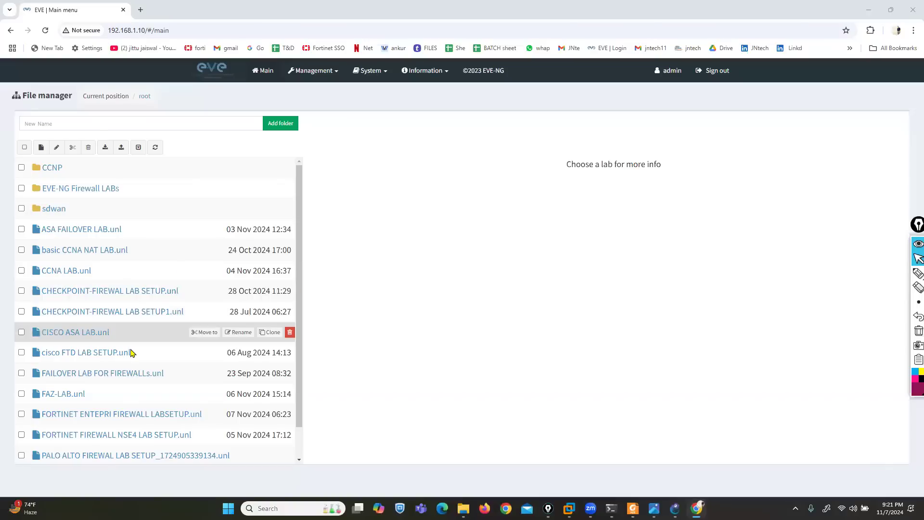
{"action": "scroll", "coordinate": [130, 384], "scroll_direction": "down", "scroll_amount": 1}
{"action": "left_click", "coordinate": [130, 382]}
{"action": "left_click", "coordinate": [354, 404]}
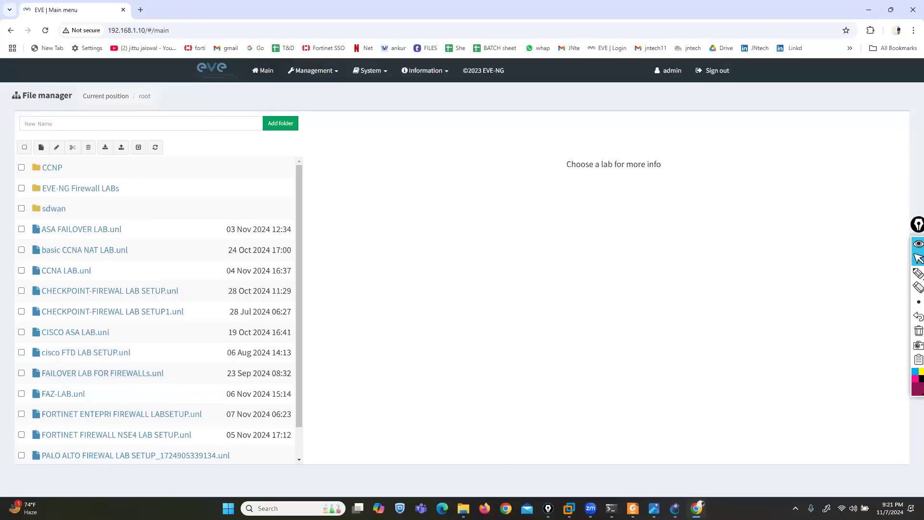
{"action": "key", "text": "alt+Tab"}
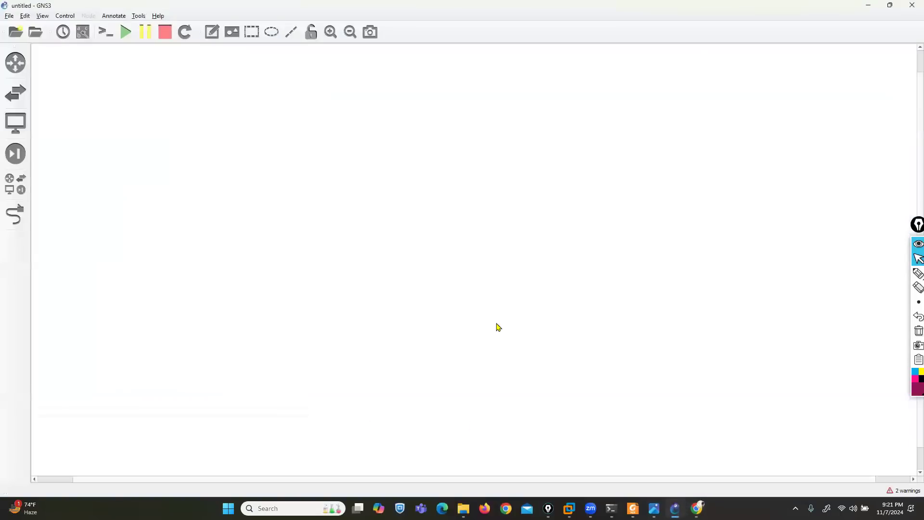
Place a FortiManager FMG-DEVICE node and a Cloud node on the local server, arranging them on the canvas
{"action": "left_click", "coordinate": [13, 192]}
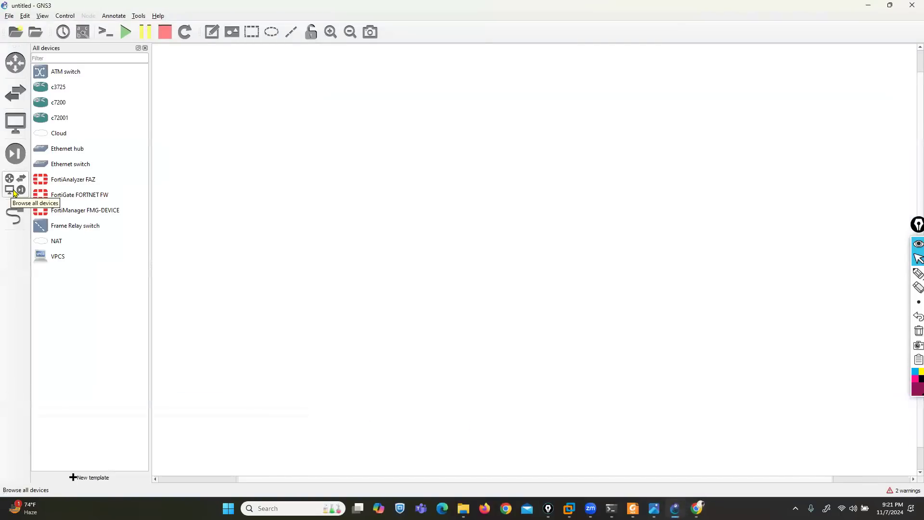
{"action": "left_click_drag", "start_coordinate": [91, 210], "coordinate": [309, 133]}
{"action": "left_click_drag", "start_coordinate": [60, 138], "coordinate": [444, 244]}
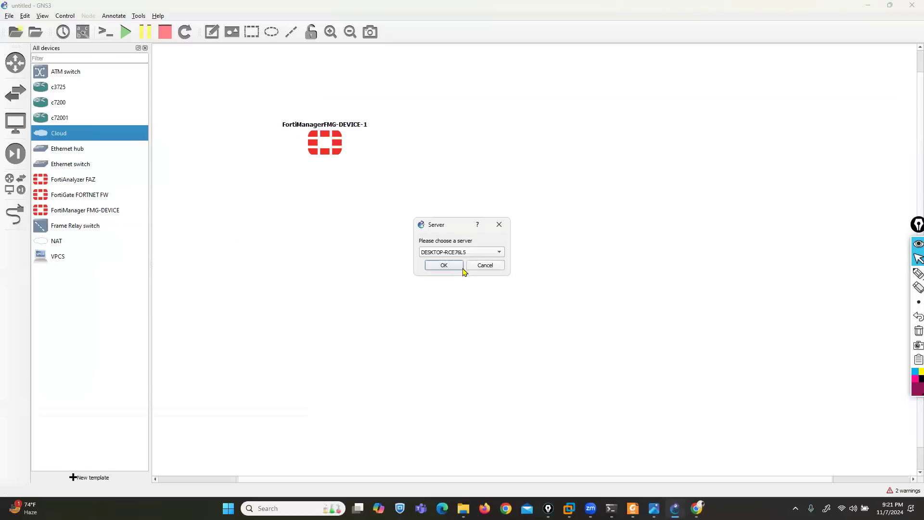
{"action": "left_click", "coordinate": [458, 252]}
{"action": "left_click", "coordinate": [450, 264]}
{"action": "left_click", "coordinate": [447, 266]}
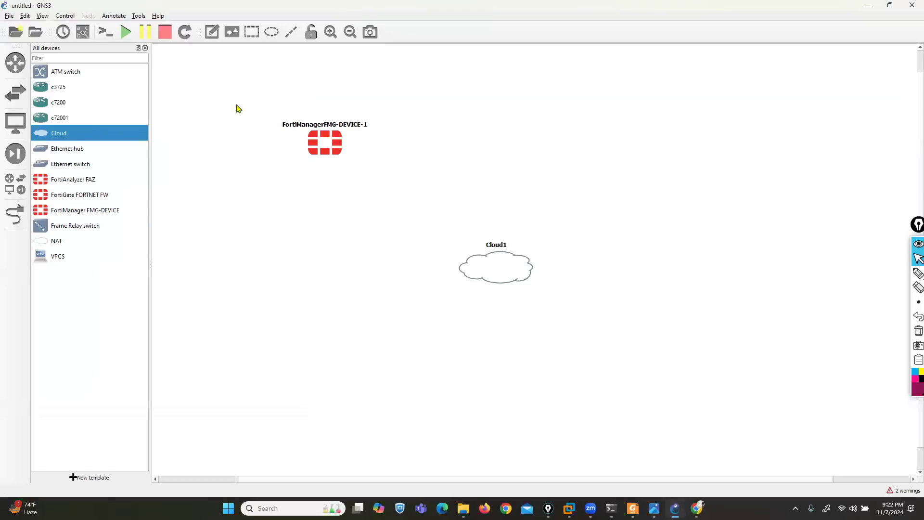
{"action": "left_click", "coordinate": [145, 48]}
{"action": "left_click", "coordinate": [229, 132]}
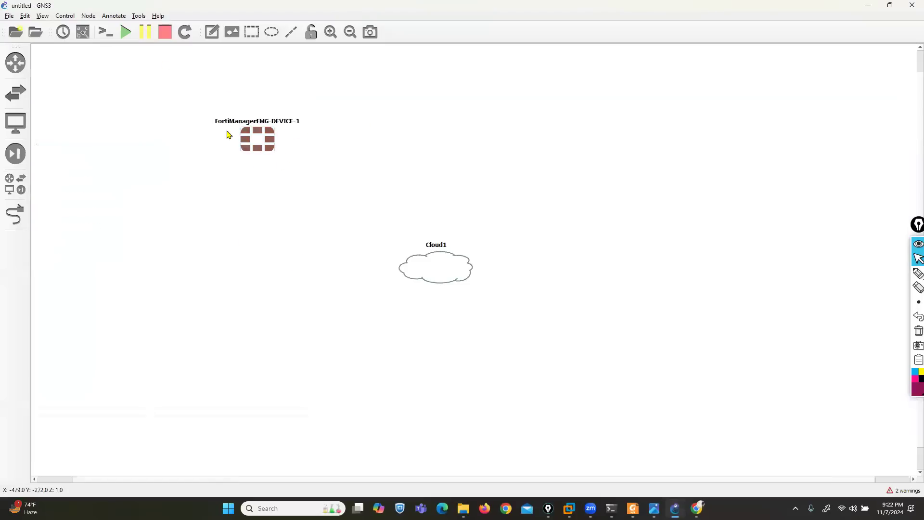
{"action": "left_click_drag", "start_coordinate": [230, 134], "coordinate": [177, 115]}
{"action": "left_click_drag", "start_coordinate": [438, 272], "coordinate": [190, 405]}
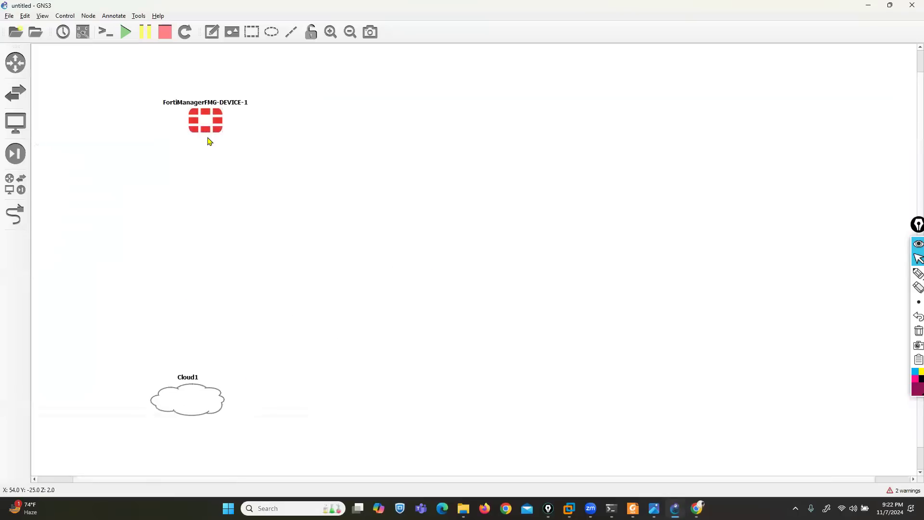
{"action": "left_click_drag", "start_coordinate": [208, 124], "coordinate": [186, 127]}
Link FortiManager Port1 to Cloud1 eth0 and show interface labels
{"action": "left_click", "coordinate": [16, 215]}
{"action": "left_click", "coordinate": [184, 129]}
{"action": "left_click", "coordinate": [200, 135]}
{"action": "left_click", "coordinate": [196, 385]}
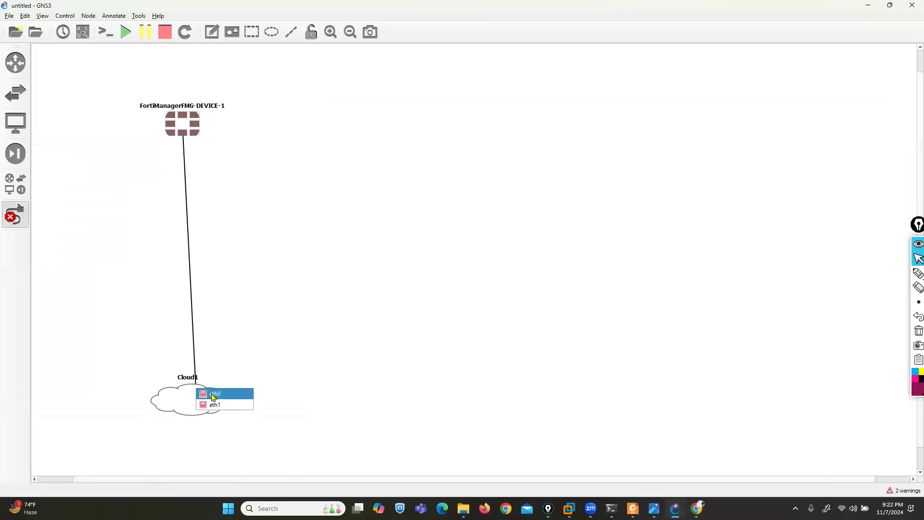
{"action": "left_click", "coordinate": [213, 396]}
{"action": "left_click", "coordinate": [16, 215]}
{"action": "left_click_drag", "start_coordinate": [172, 126], "coordinate": [158, 117]}
{"action": "left_click", "coordinate": [83, 32]}
{"action": "left_click_drag", "start_coordinate": [207, 383], "coordinate": [186, 393]}
Change the FortiManagerFMG-DEVICE-1 node's RAM from 1024 to 4096 MB and vCPUs to 2, and apply
{"action": "right_click", "coordinate": [177, 125]}
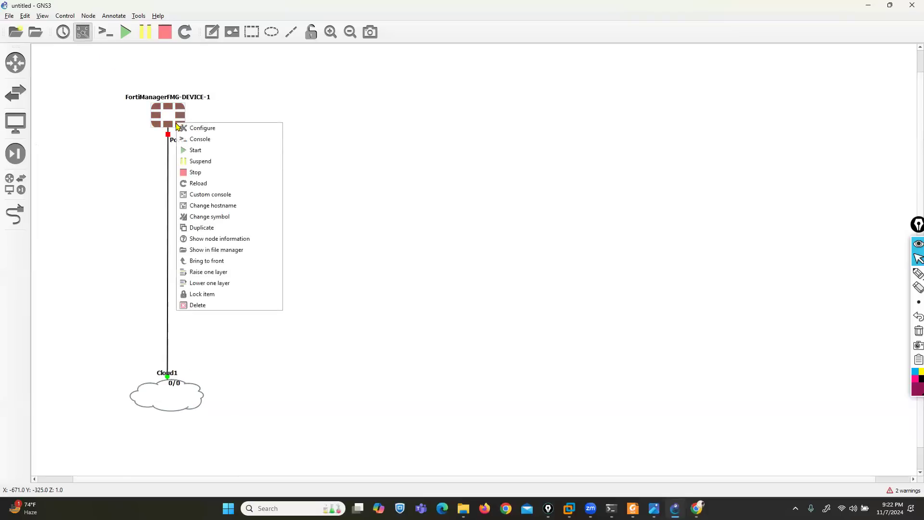
{"action": "left_click", "coordinate": [189, 127]}
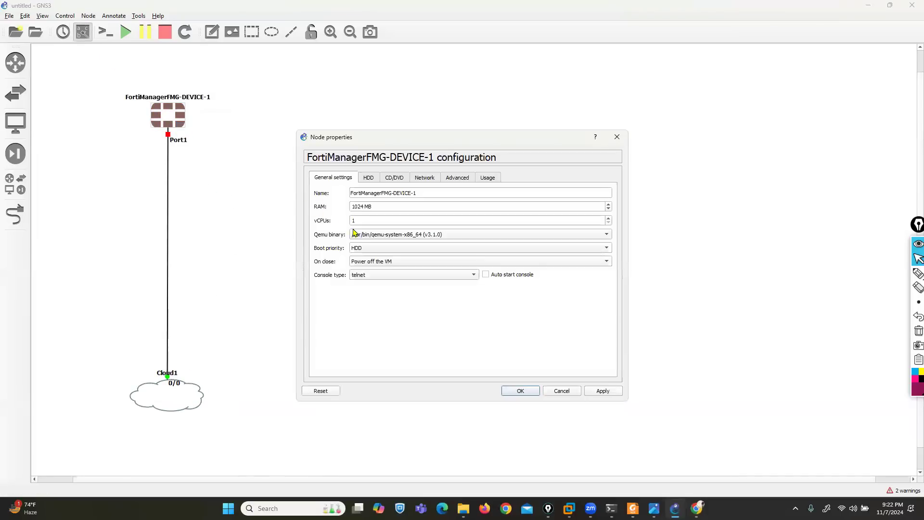
{"action": "left_click", "coordinate": [364, 206]}
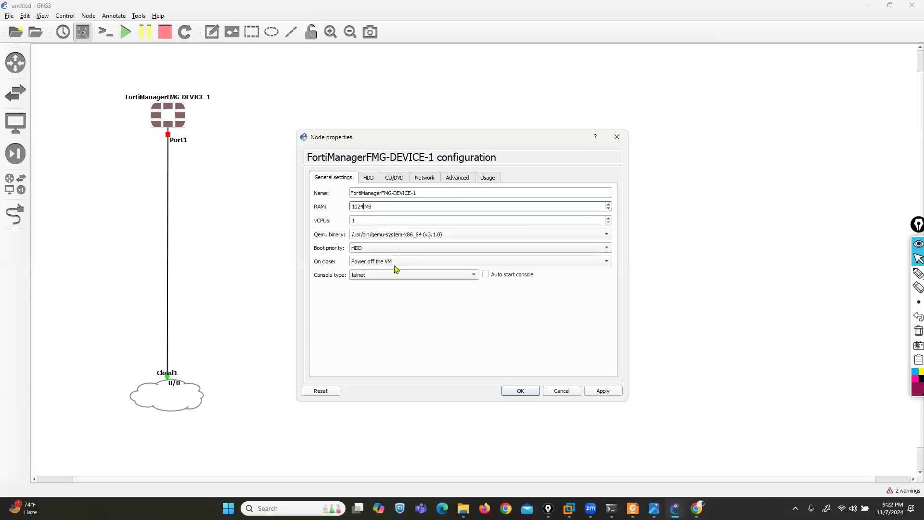
{"action": "key", "text": "BackSpace"}
{"action": "key", "text": "BackSpace"}
{"action": "key", "text": "BackSpace"}
{"action": "key", "text": "BackSpace"}
{"action": "type", "text": "4096"}
{"action": "key", "text": "Tab"}
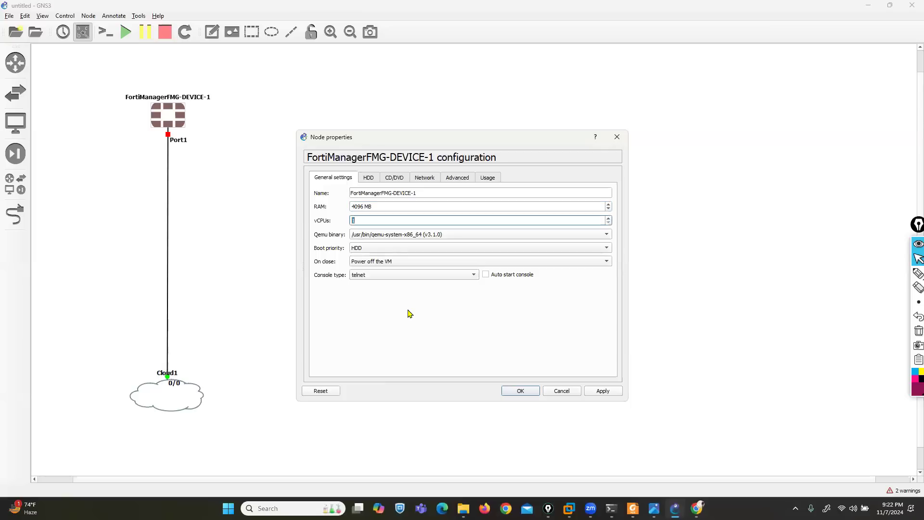
{"action": "type", "text": "2"}
{"action": "left_click", "coordinate": [599, 392]}
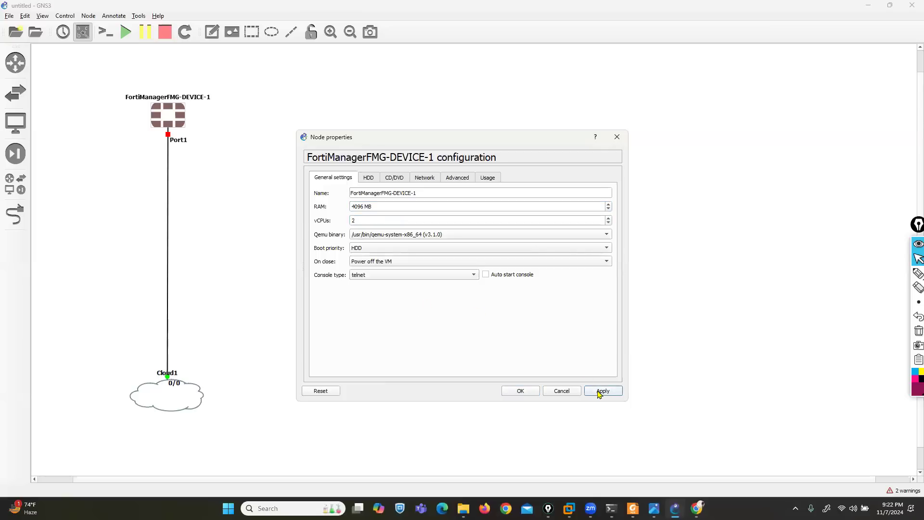
{"action": "left_click", "coordinate": [533, 393]}
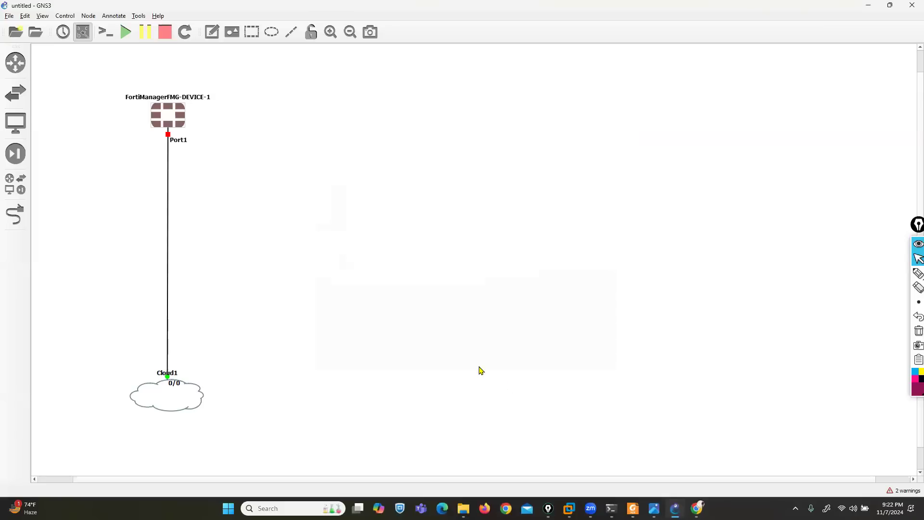
Start the FortiManager node and open its console window beside the topology
{"action": "right_click", "coordinate": [168, 120]}
{"action": "left_click", "coordinate": [186, 143]}
{"action": "right_click", "coordinate": [172, 118]}
{"action": "left_click", "coordinate": [192, 138]}
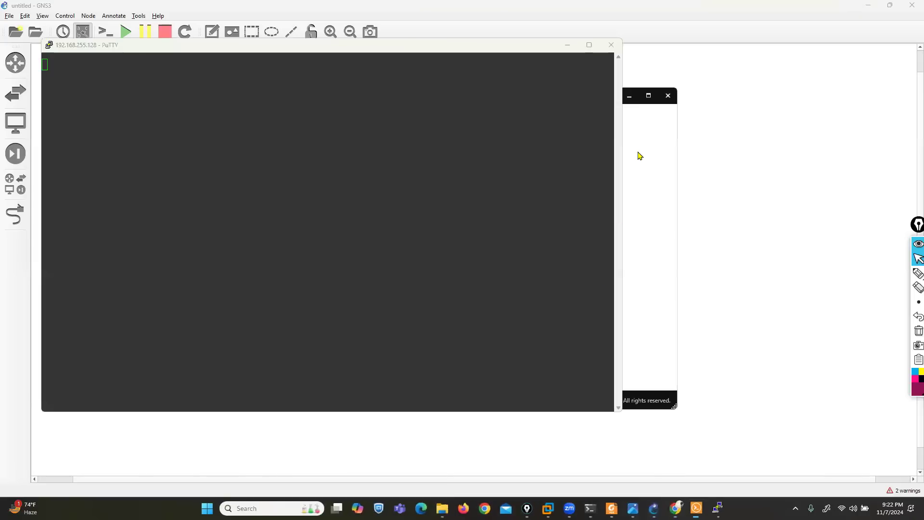
{"action": "left_click", "coordinate": [630, 96]}
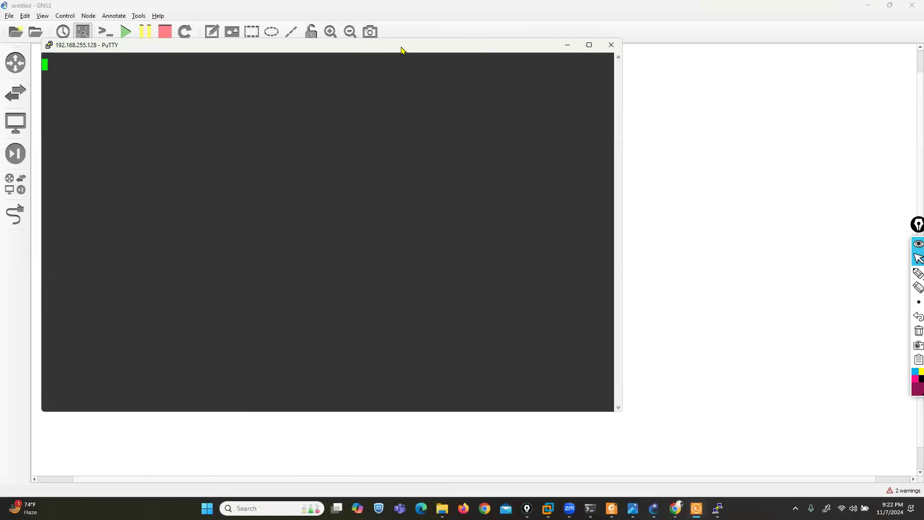
{"action": "left_click_drag", "start_coordinate": [396, 48], "coordinate": [576, 36]}
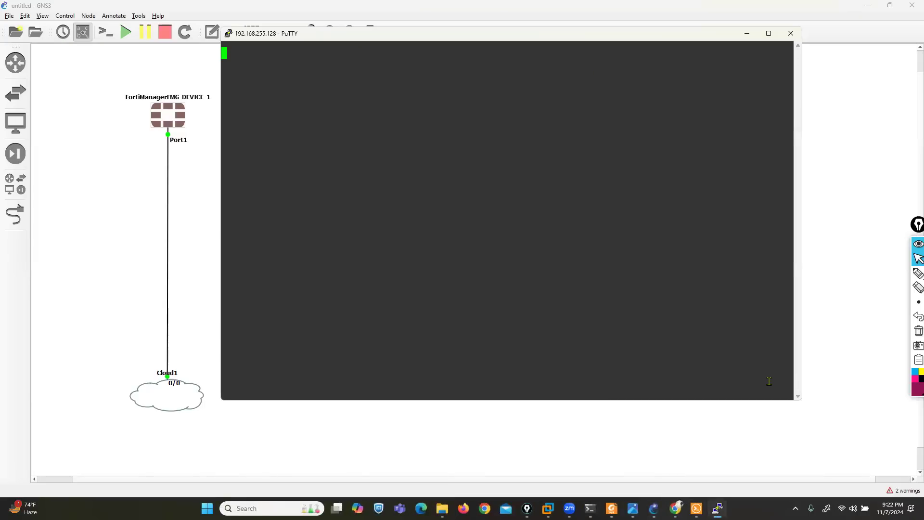
{"action": "left_click_drag", "start_coordinate": [799, 402], "coordinate": [905, 456]}
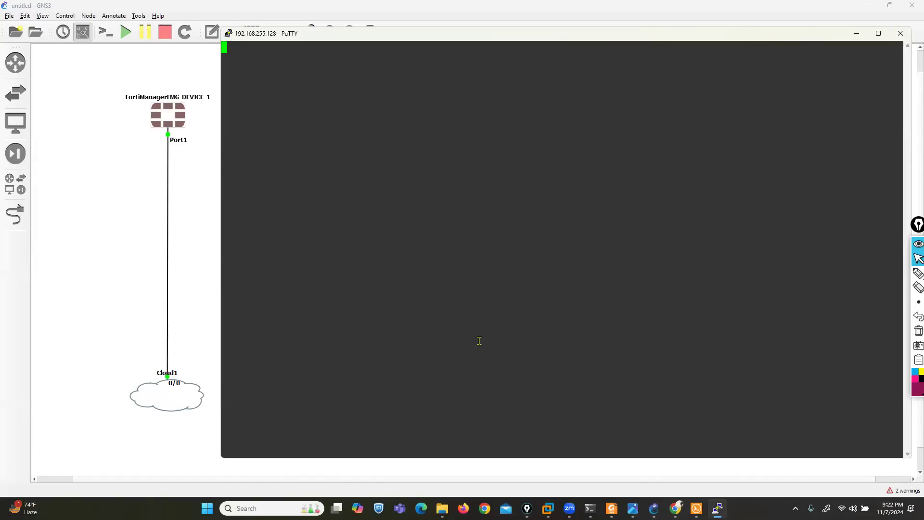
Wait for FortiManager v6.2.7 to boot to the FMG-VM64-KVM login prompt
{"action": "key", "text": "Return"}
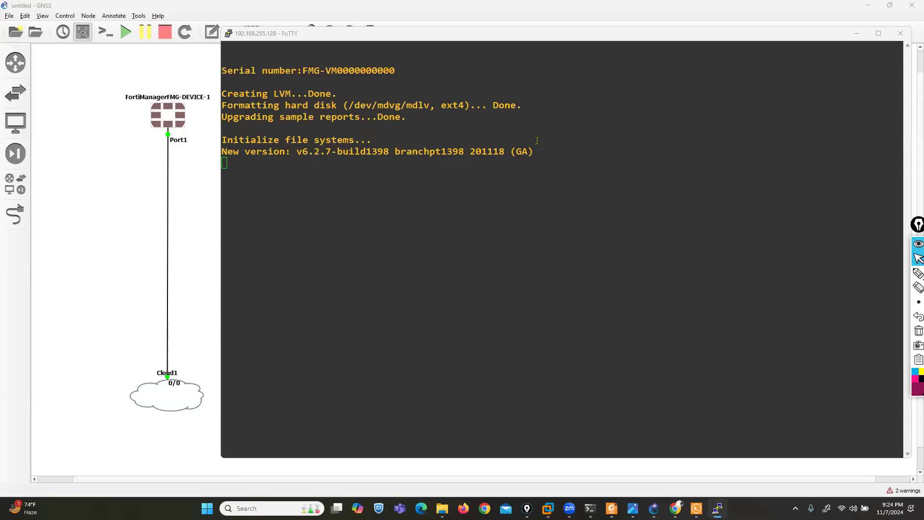
{"action": "left_click", "coordinate": [691, 37]}
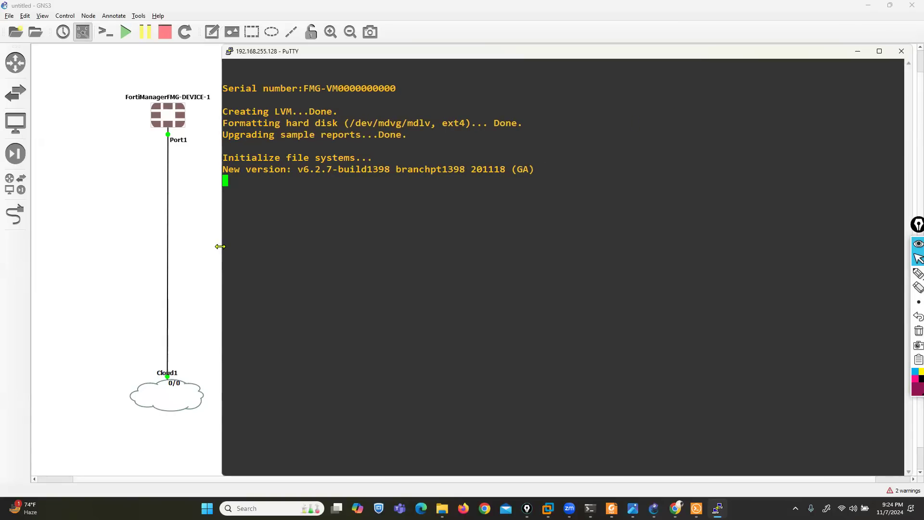
{"action": "left_click_drag", "start_coordinate": [220, 246], "coordinate": [237, 246]}
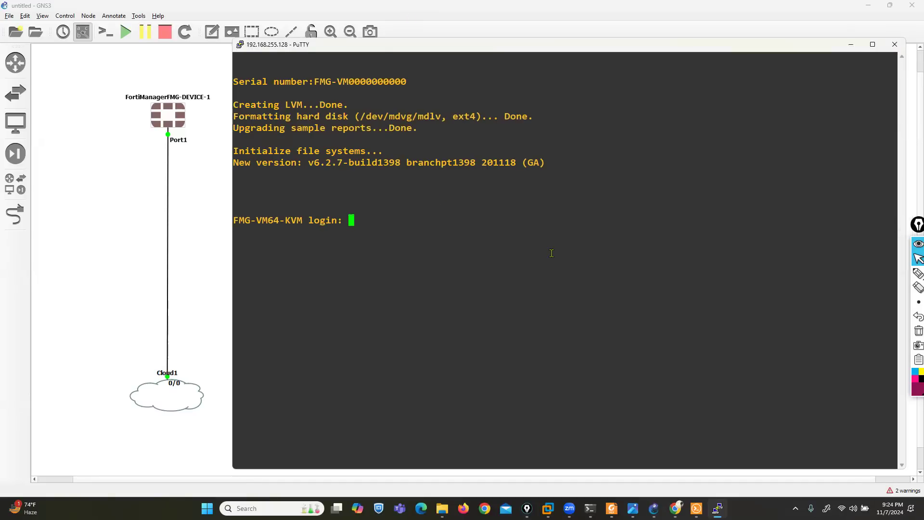
Log into the FortiManager console as admin with a blank password and set a new password
{"action": "type", "text": "admin"}
{"action": "key", "text": "Return"}
{"action": "key", "text": "Return"}
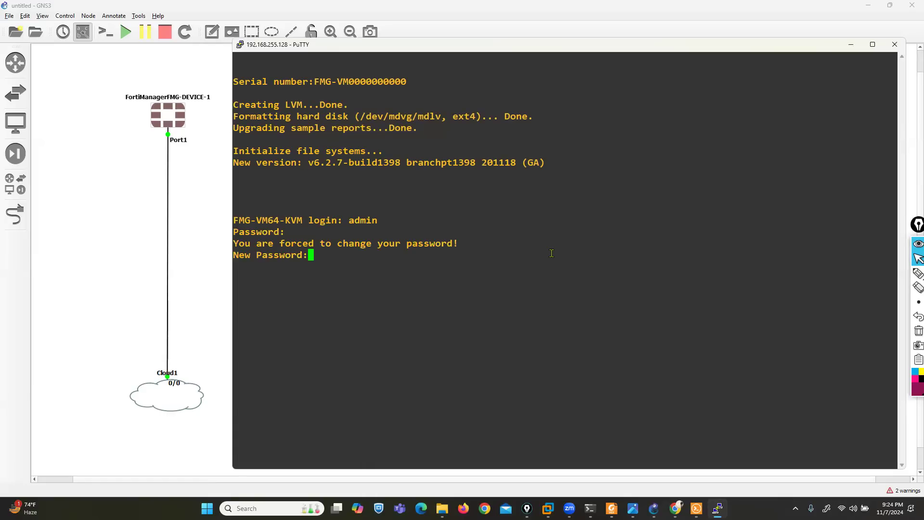
{"action": "type", "text": "***"}
{"action": "key", "text": "Return"}
{"action": "type", "text": "***"}
{"action": "key", "text": "Return"}
{"action": "key", "text": "Return"}
{"action": "key", "text": "Return"}
{"action": "key", "text": "Return"}
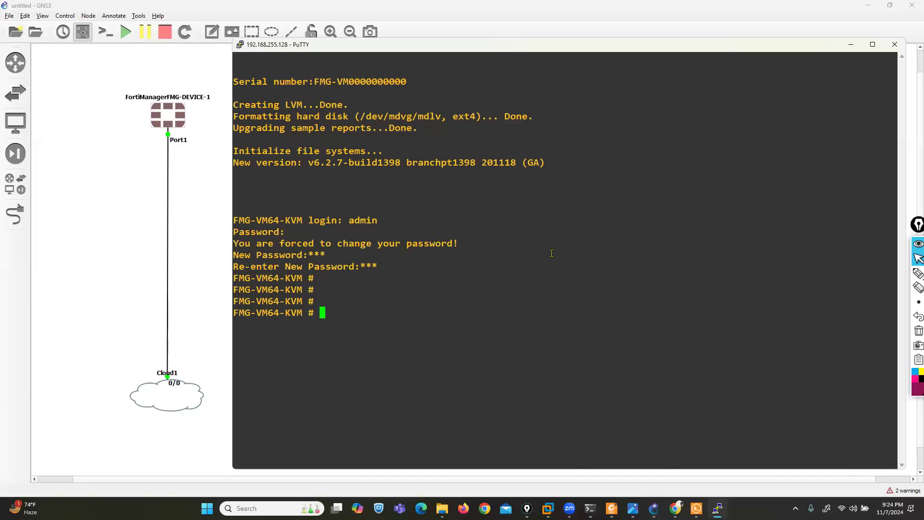
Run 'show system interface' to see port1 at 192.168.1.99, then open the FORTINET ENTEPRI lab
{"action": "type", "text": "show system interface"}
{"action": "key", "text": "Return"}
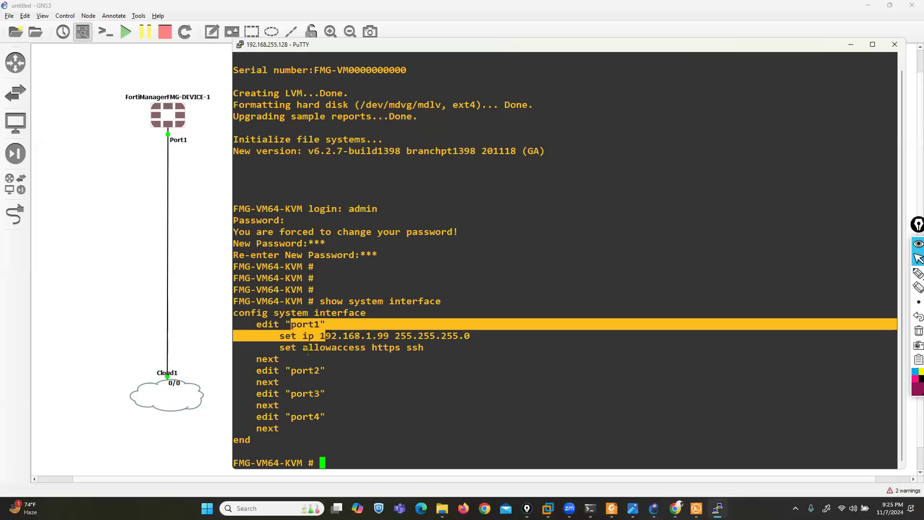
{"action": "left_click_drag", "start_coordinate": [293, 371], "coordinate": [329, 419]}
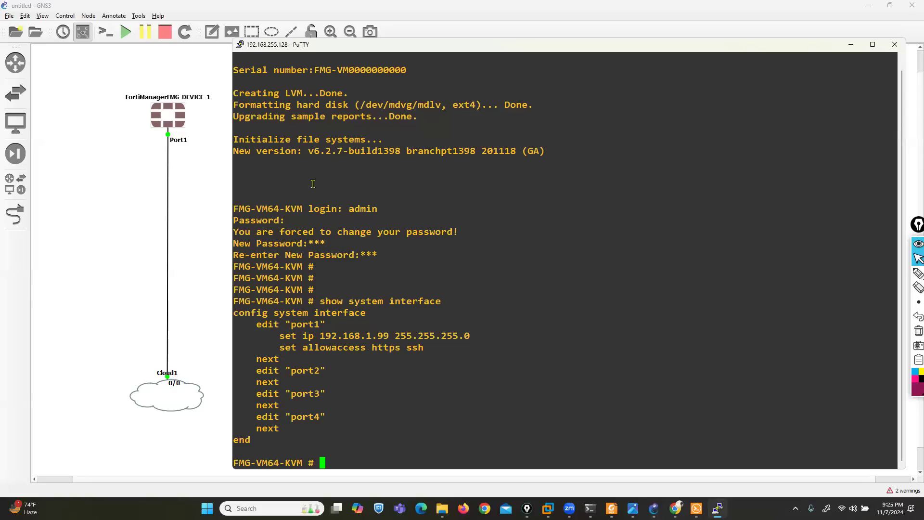
{"action": "left_click_drag", "start_coordinate": [304, 150], "coordinate": [331, 151]}
{"action": "key", "text": "alt+Tab"}
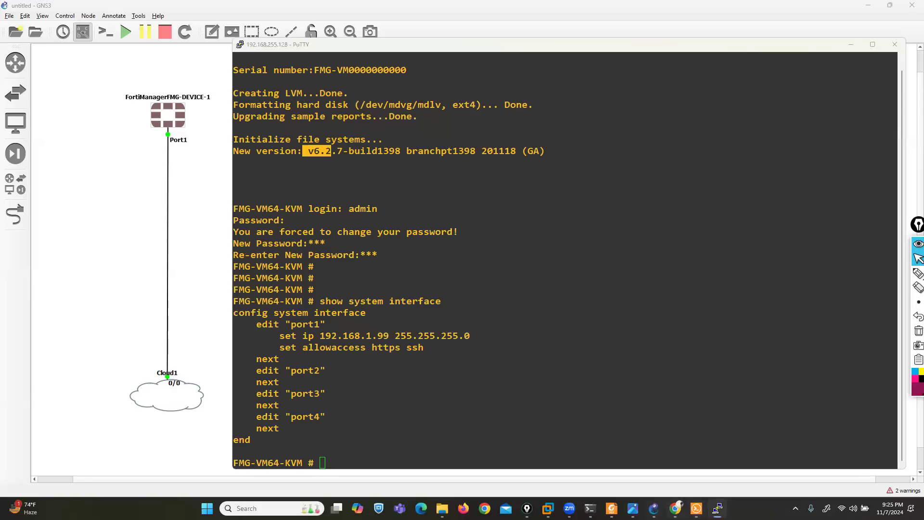
{"action": "double_click", "coordinate": [103, 415]}
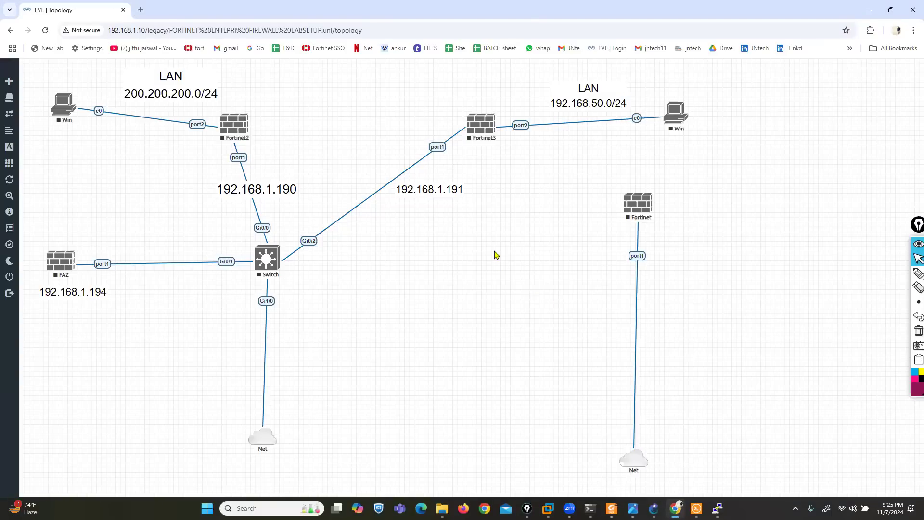
Add a Fortinet FortiGate-template node using the fortinet-FMG-v7.0.7-build0419 image and save it
{"action": "right_click", "coordinate": [499, 254]}
{"action": "left_click", "coordinate": [516, 276]}
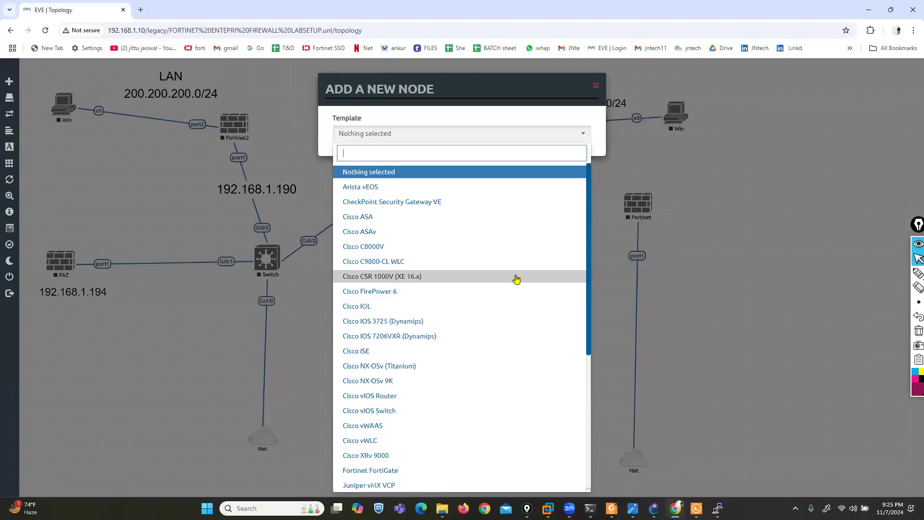
{"action": "type", "text": "for"}
{"action": "left_click", "coordinate": [386, 171]}
{"action": "left_click", "coordinate": [501, 183]}
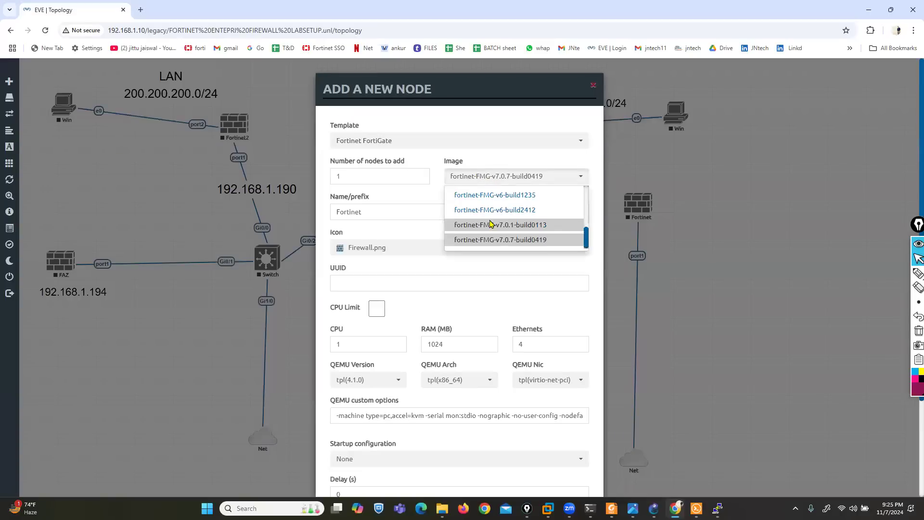
{"action": "scroll", "coordinate": [496, 227], "scroll_direction": "down", "scroll_amount": 2}
{"action": "scroll", "coordinate": [496, 195], "scroll_direction": "up", "scroll_amount": 2}
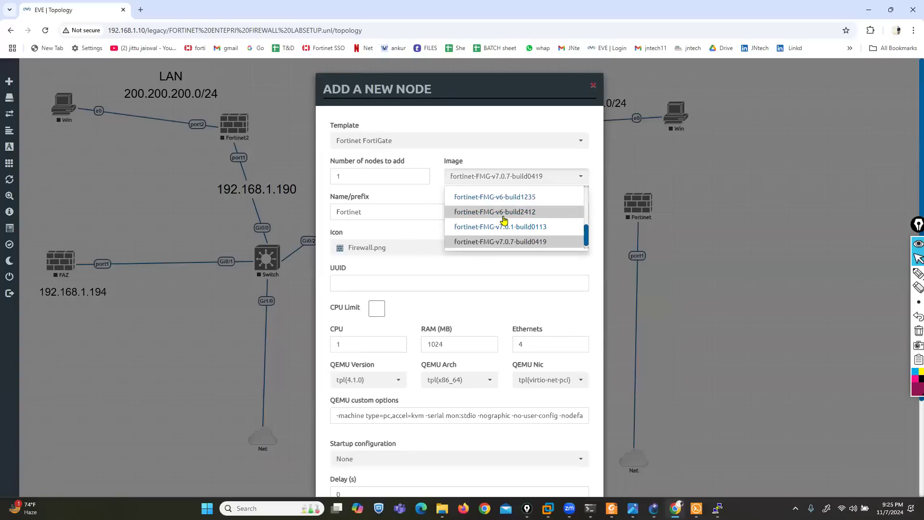
{"action": "left_click", "coordinate": [493, 240]}
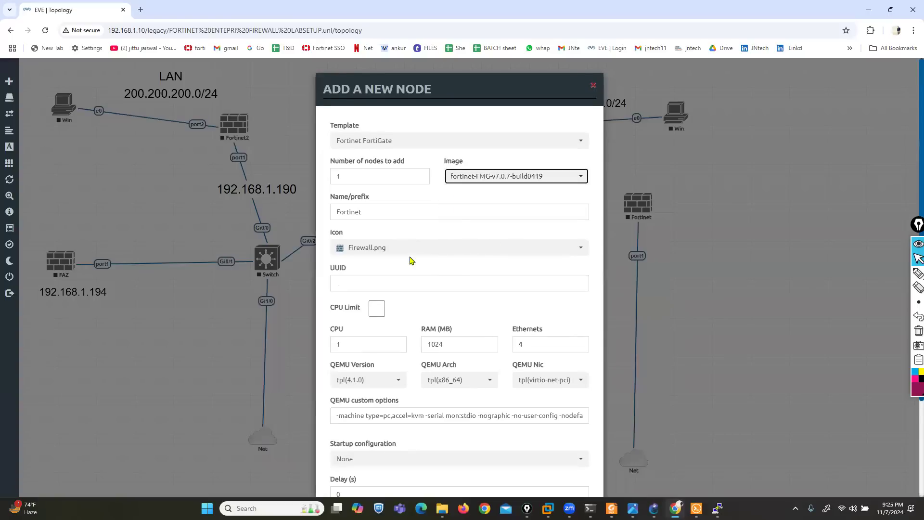
{"action": "scroll", "coordinate": [405, 289], "scroll_direction": "down", "scroll_amount": 3}
{"action": "left_click", "coordinate": [406, 467]}
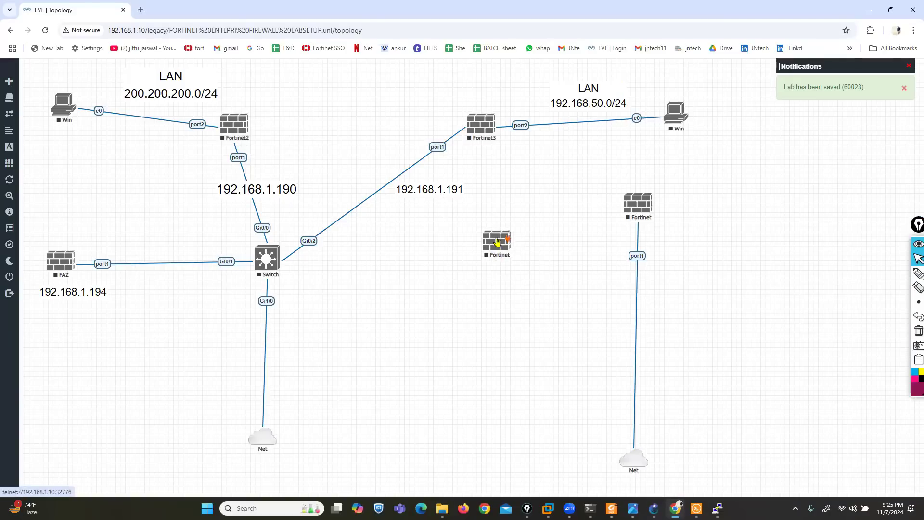
Rename the new node FMG with 4096 MB RAM and 2 CPUs, and save
{"action": "right_click", "coordinate": [501, 241]}
{"action": "left_click", "coordinate": [530, 349]}
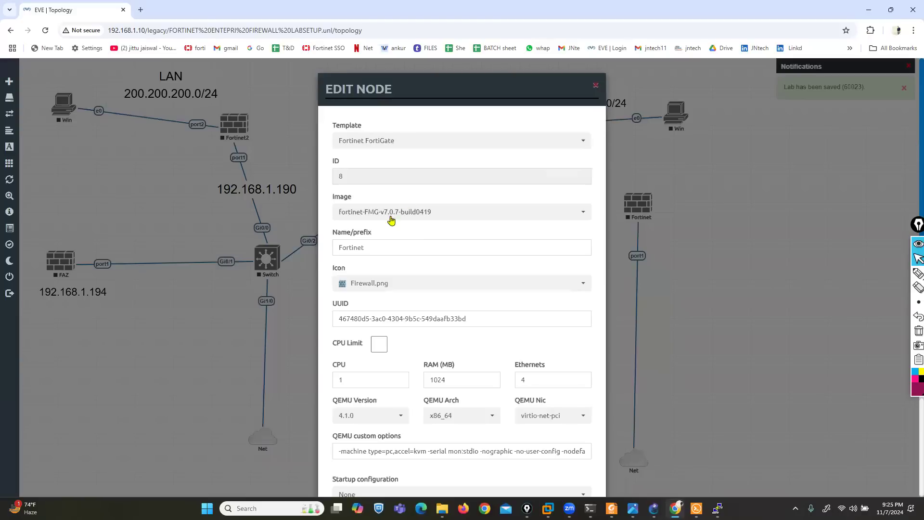
{"action": "left_click_drag", "start_coordinate": [376, 248], "coordinate": [275, 253]}
{"action": "type", "text": "FMG"}
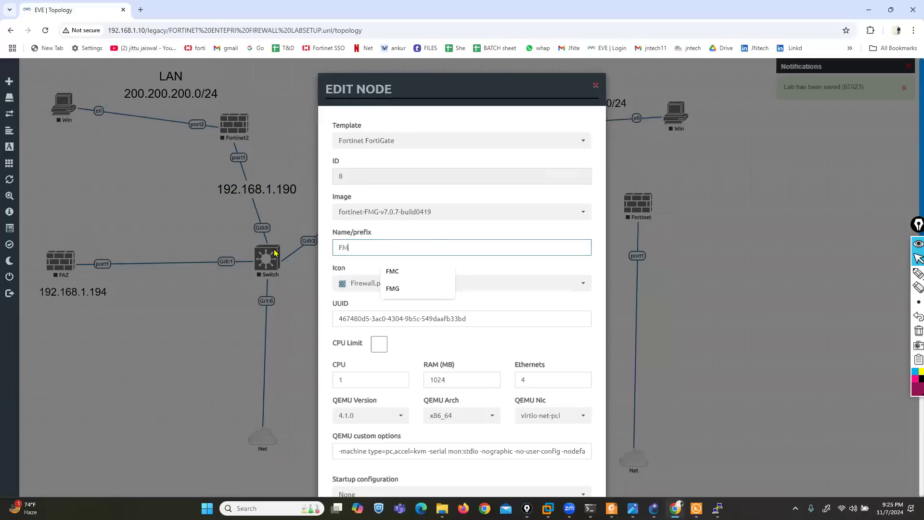
{"action": "scroll", "coordinate": [435, 496], "scroll_direction": "down", "scroll_amount": 2}
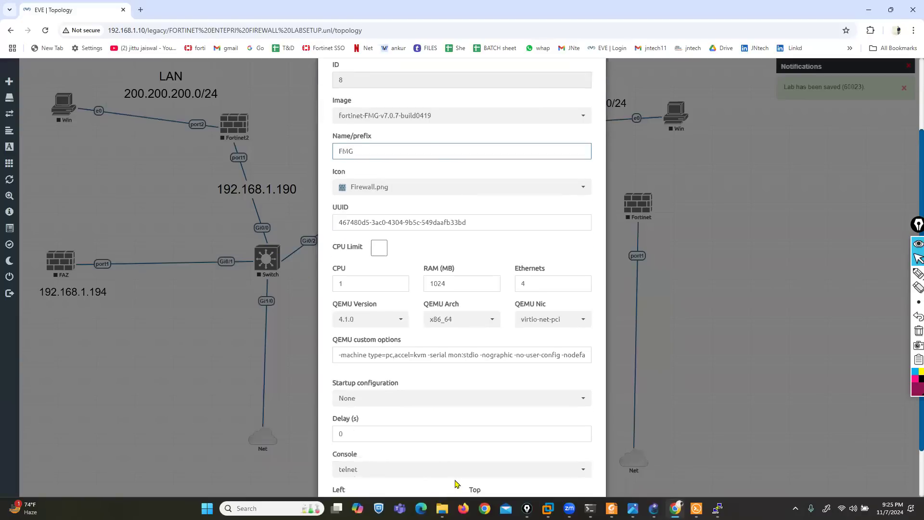
{"action": "scroll", "coordinate": [453, 479], "scroll_direction": "down", "scroll_amount": 2}
{"action": "left_click_drag", "start_coordinate": [455, 221], "coordinate": [392, 222]}
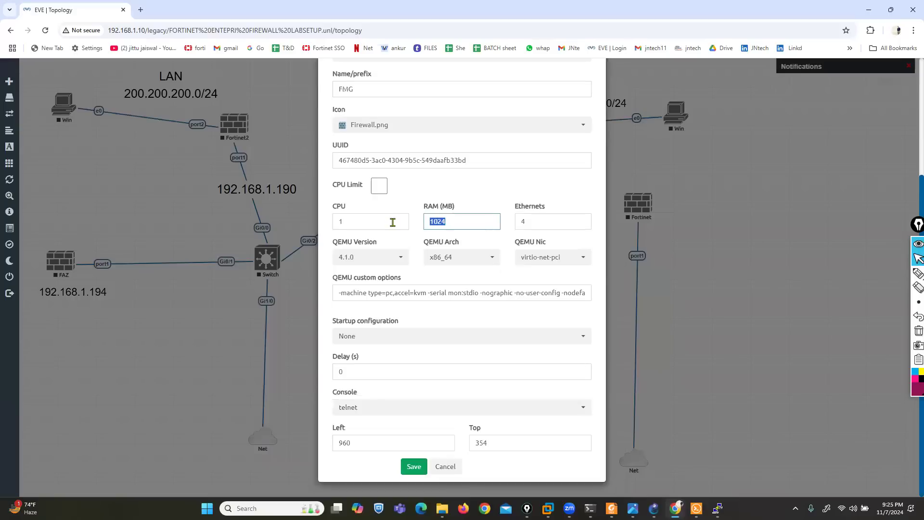
{"action": "type", "text": "4096"}
{"action": "double_click", "coordinate": [393, 222]}
{"action": "type", "text": "2"}
{"action": "left_click", "coordinate": [414, 466]}
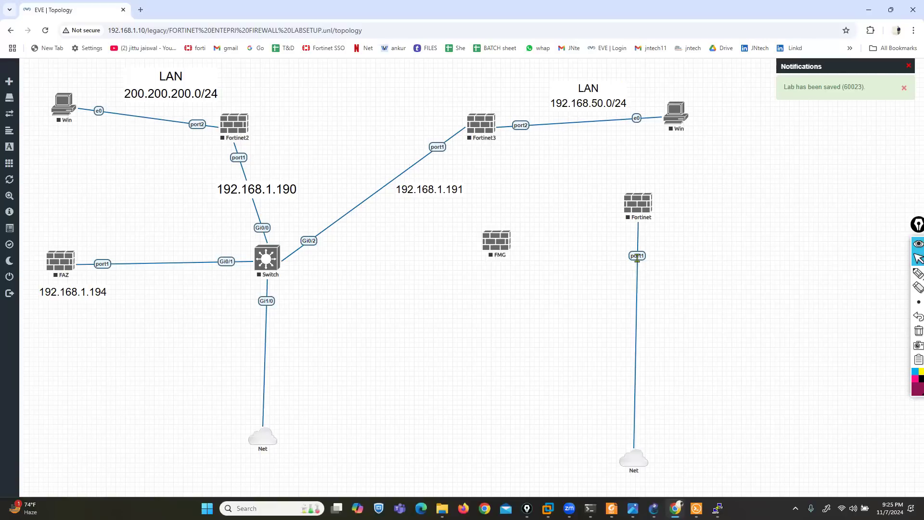
Replace the old Fortinet-to-Net link with a new link from FMG port1 to the Net cloud
{"action": "right_click", "coordinate": [636, 255]}
{"action": "left_click", "coordinate": [660, 283]}
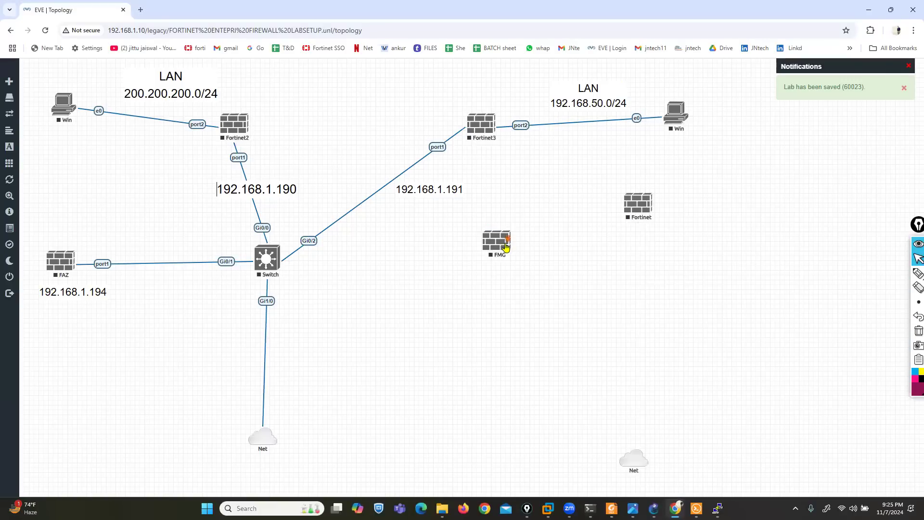
{"action": "left_click_drag", "start_coordinate": [510, 237], "coordinate": [632, 456]}
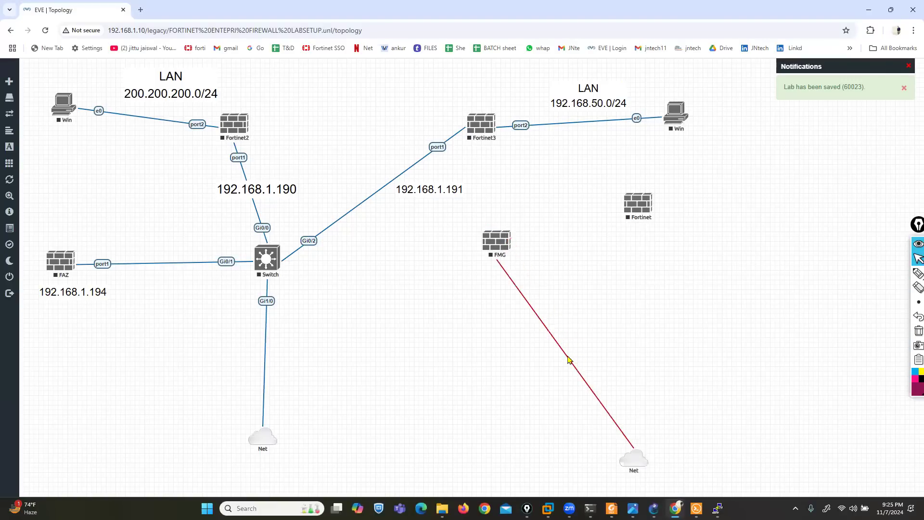
{"action": "right_click", "coordinate": [494, 245]}
{"action": "left_click", "coordinate": [476, 287]}
{"action": "left_click", "coordinate": [481, 285]}
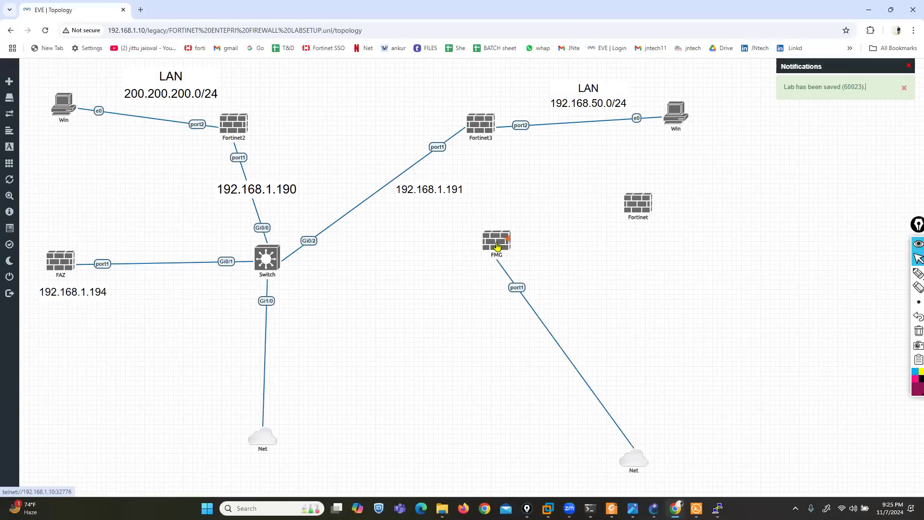
{"action": "right_click", "coordinate": [497, 246]}
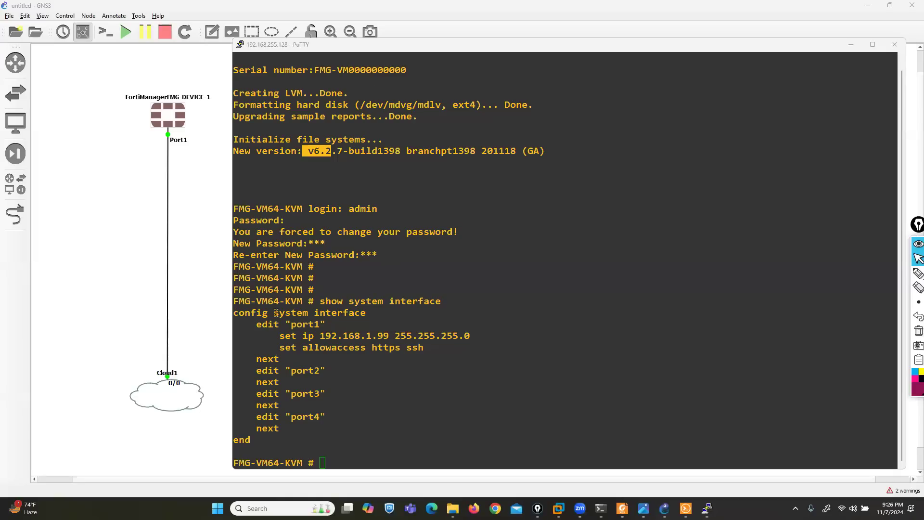
Enter 'config system interface' and start editing port1
{"action": "left_click_drag", "start_coordinate": [264, 312], "coordinate": [379, 355]}
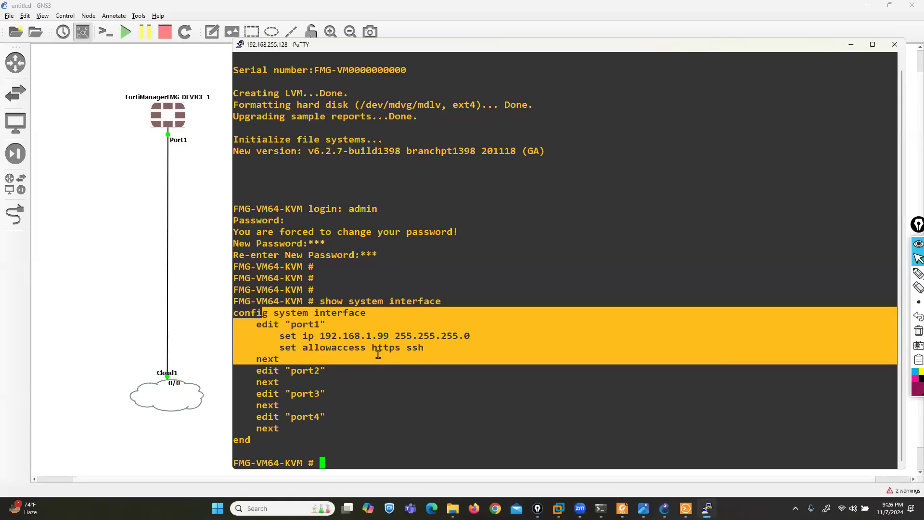
{"action": "left_click", "coordinate": [394, 350]}
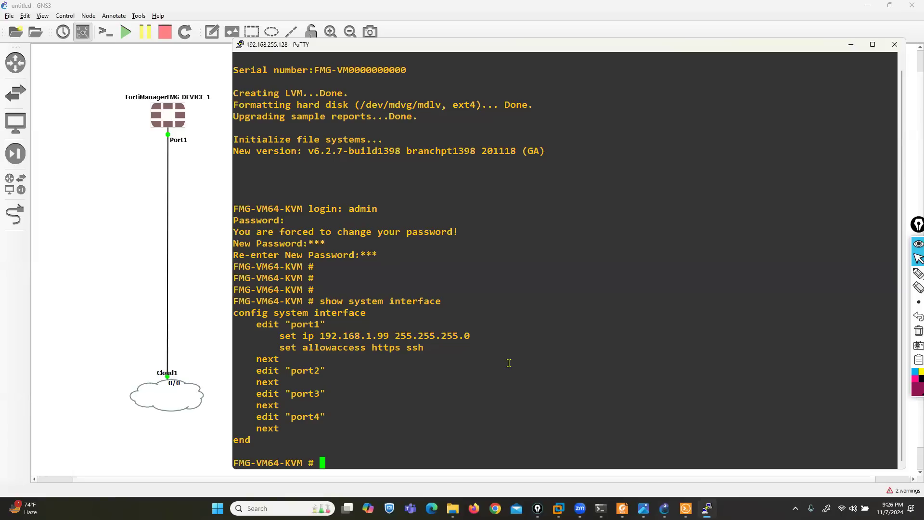
{"action": "type", "text": "config system interface"}
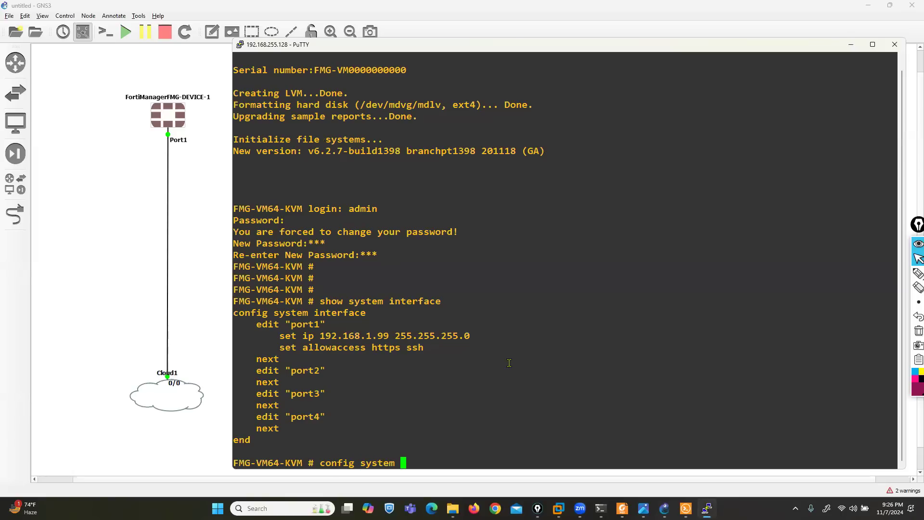
{"action": "key", "text": "Return"}
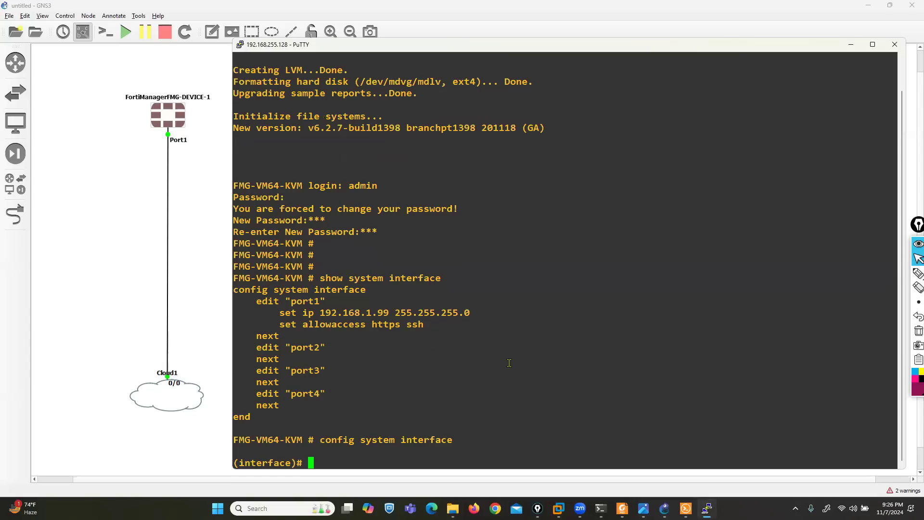
{"action": "type", "text": "edit port1"}
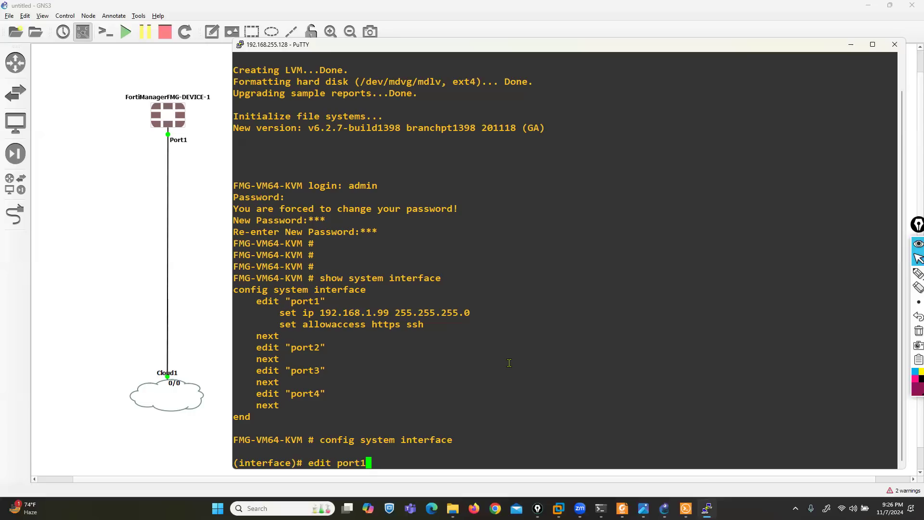
{"action": "key", "text": "Return"}
Set port1 to 192.168.255.195/24 allowing http, https, ping and ssh, then end the configuration
{"action": "type", "text": "set ip "}
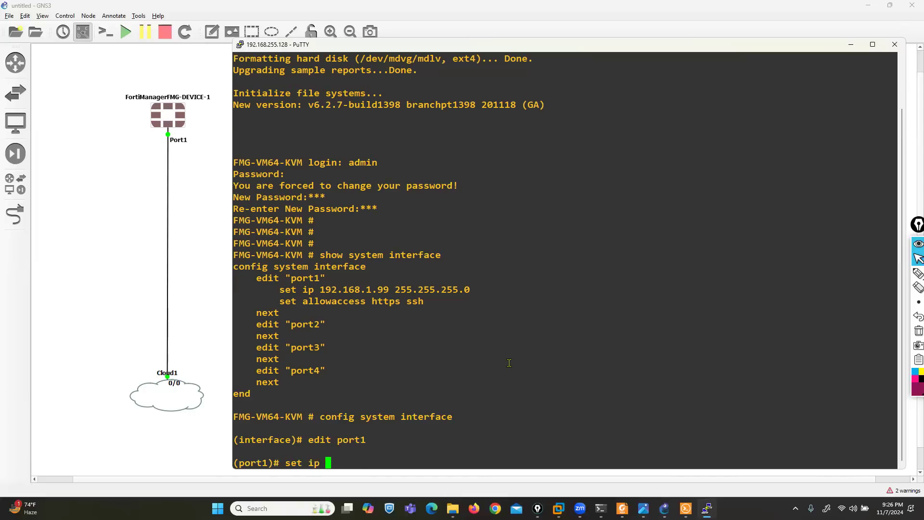
{"action": "type", "text": "192.168.255.195"}
{"action": "type", "text": "/24"}
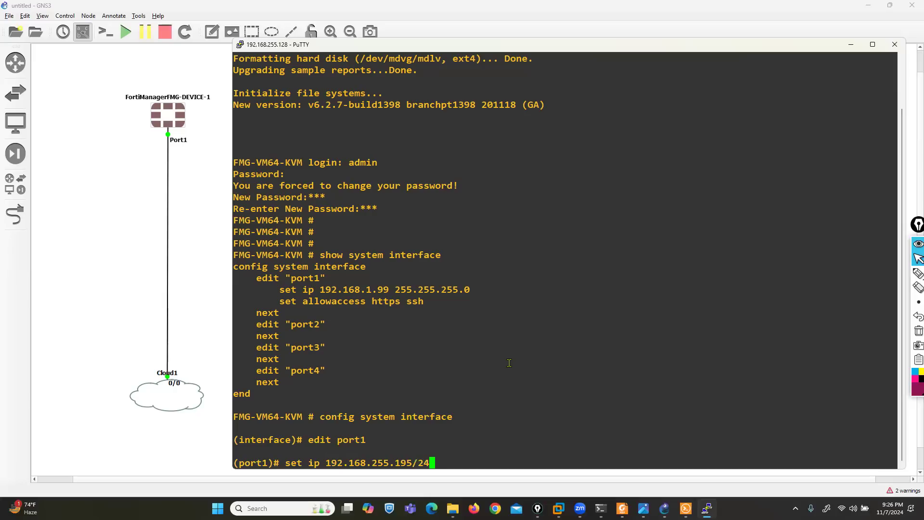
{"action": "key", "text": "Return"}
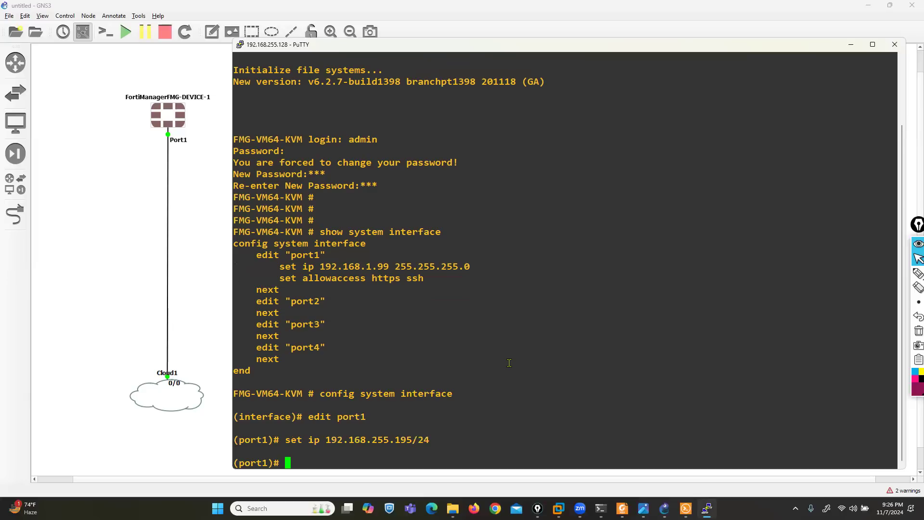
{"action": "type", "text": "set allowaccess"}
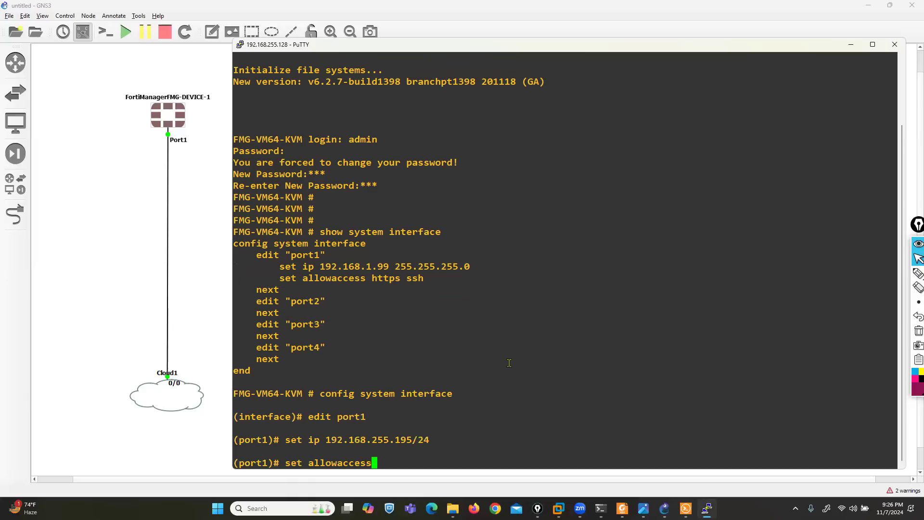
{"action": "type", "text": " http https ping ssh"}
{"action": "key", "text": "Return"}
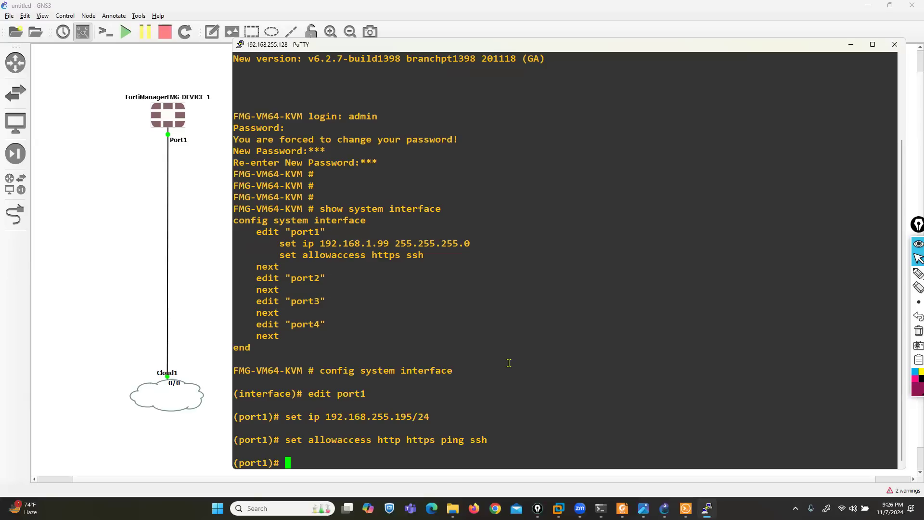
{"action": "type", "text": "end"}
{"action": "key", "text": "Return"}
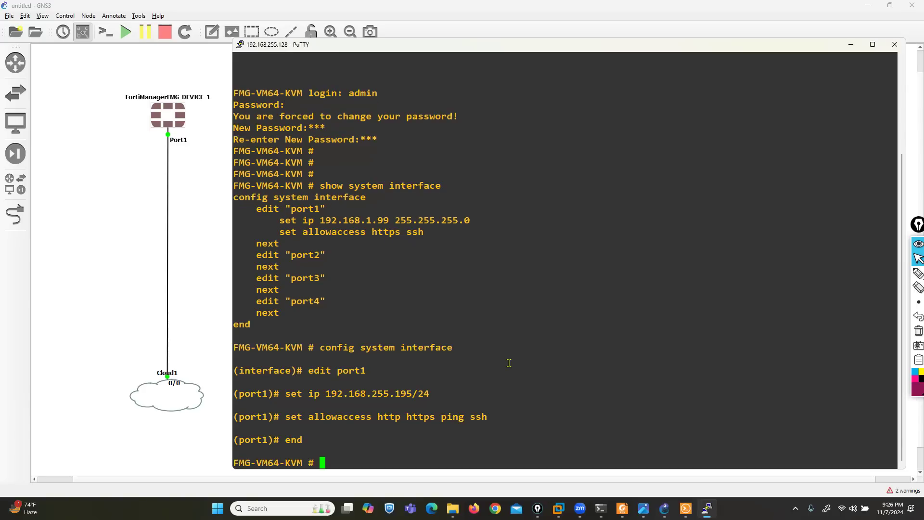
{"action": "key", "text": "super+d"}
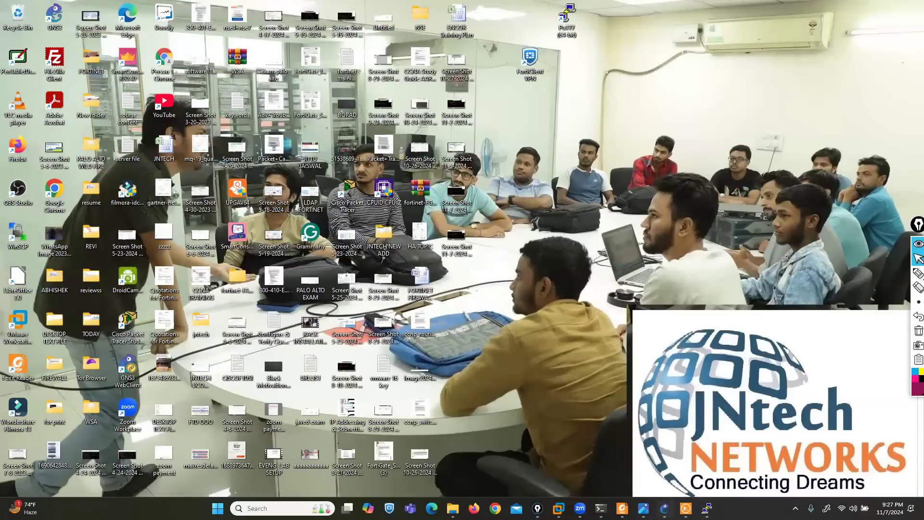
Launch Command Prompt via Win+R and run ipconfig to list the host's adapter addresses
{"action": "left_click", "coordinate": [664, 508]}
{"action": "left_click", "coordinate": [707, 508]}
{"action": "left_click_drag", "start_coordinate": [464, 37], "coordinate": [481, 75]}
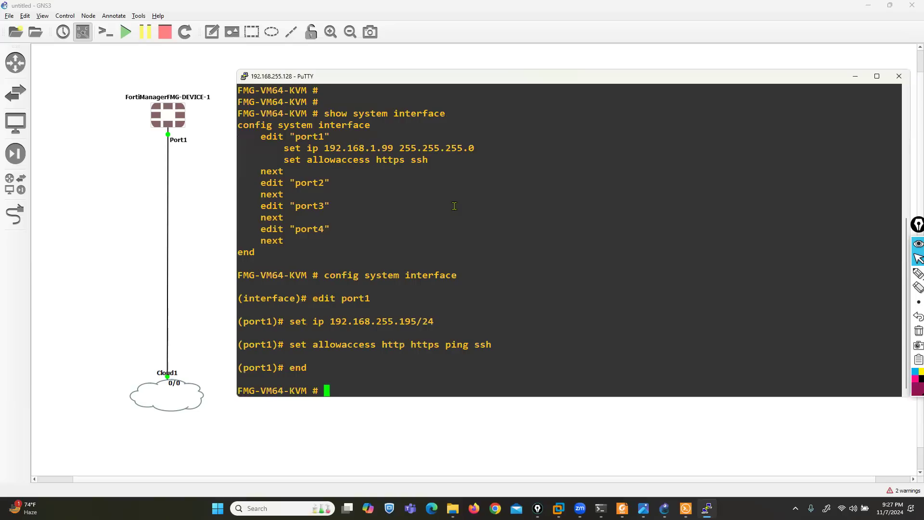
{"action": "key", "text": "super+r"}
{"action": "type", "text": "cmd"}
{"action": "key", "text": "Return"}
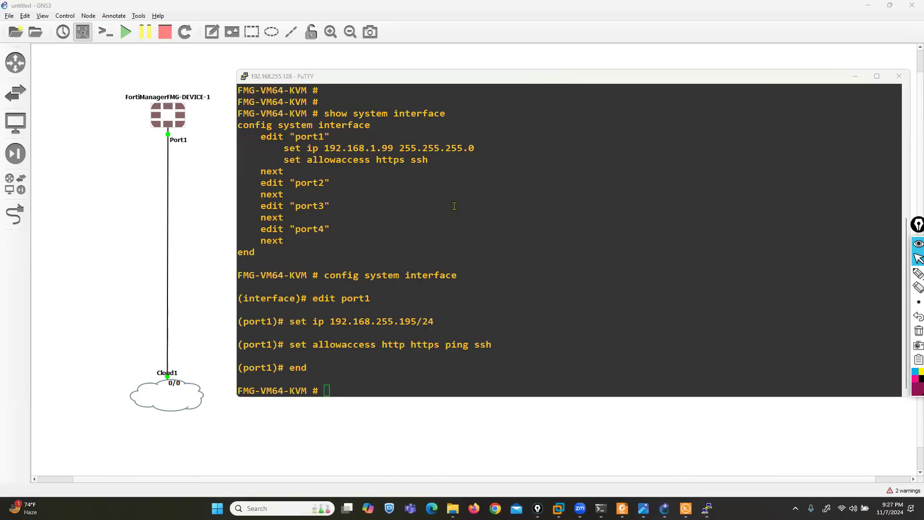
{"action": "type", "text": "ipconfig"}
{"action": "key", "text": "Return"}
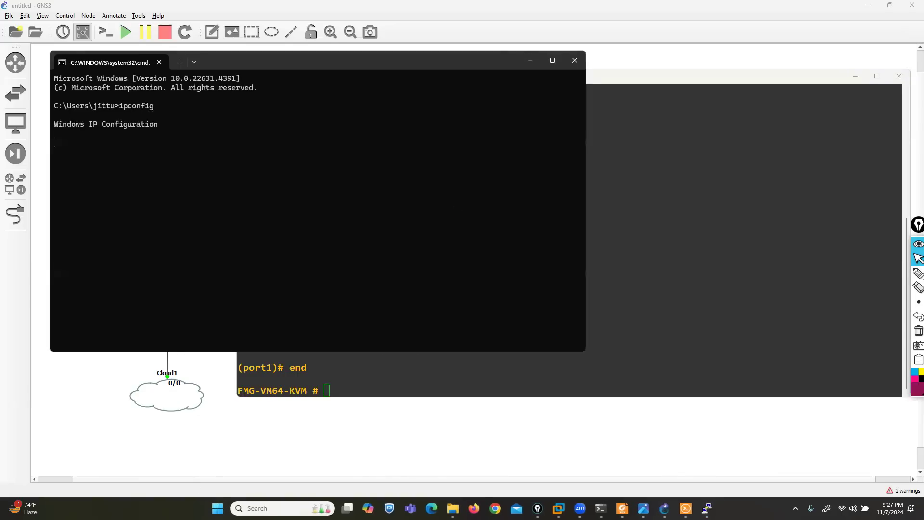
Find the VMnet8 192.168.255. prefix and ping 192.168.255.195, getting 4 replies with 0% loss
{"action": "scroll", "coordinate": [142, 176], "scroll_direction": "up", "scroll_amount": 2}
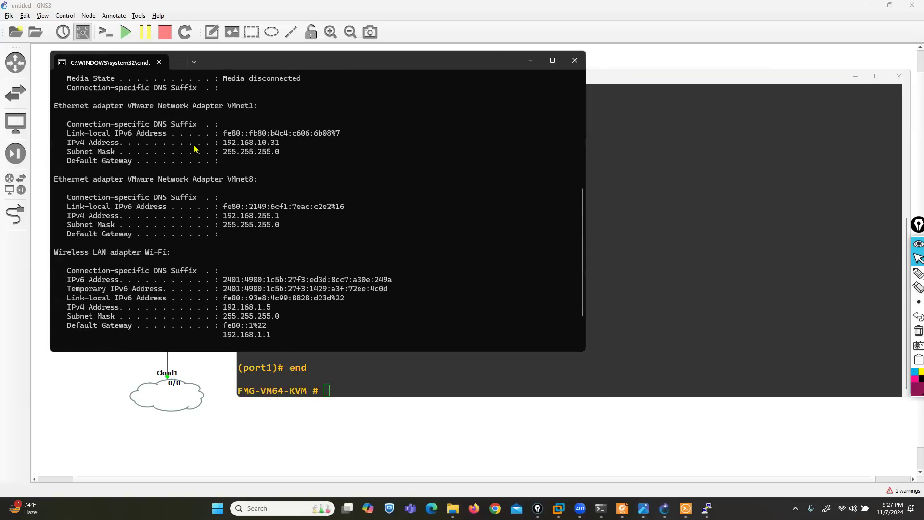
{"action": "scroll", "coordinate": [175, 175], "scroll_direction": "up", "scroll_amount": 1}
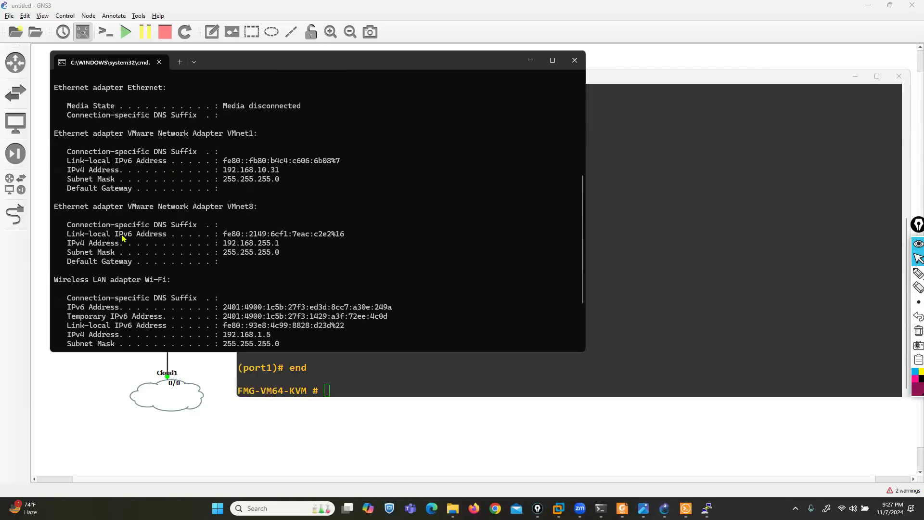
{"action": "scroll", "coordinate": [232, 220], "scroll_direction": "down", "scroll_amount": 1}
{"action": "left_click_drag", "start_coordinate": [224, 217], "coordinate": [276, 220]}
{"action": "scroll", "coordinate": [277, 230], "scroll_direction": "down", "scroll_amount": 2}
{"action": "type", "text": "pi"}
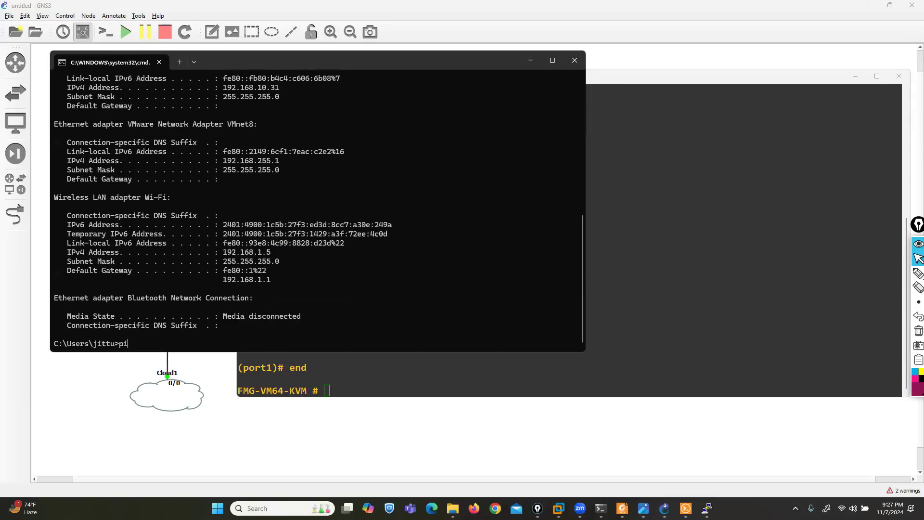
{"action": "type", "text": "ng 192.168.255.195"}
{"action": "key", "text": "Return"}
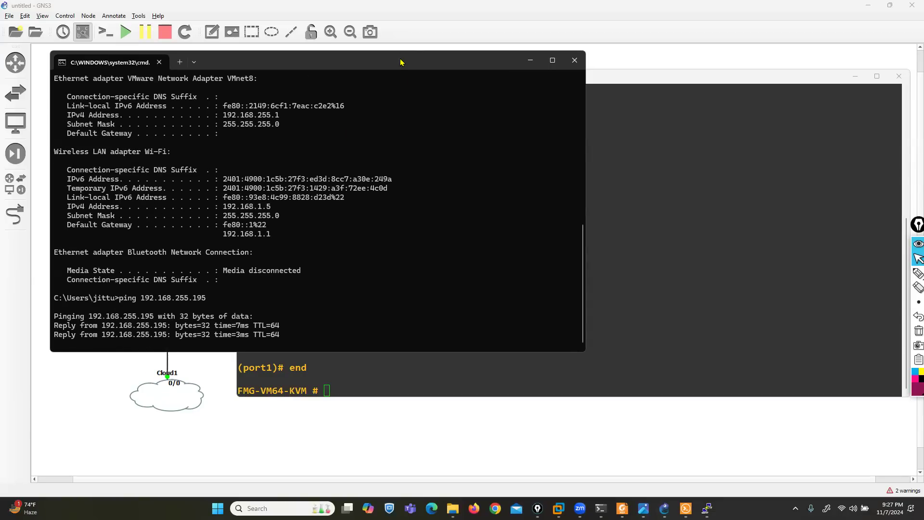
{"action": "left_click_drag", "start_coordinate": [400, 66], "coordinate": [687, 179]}
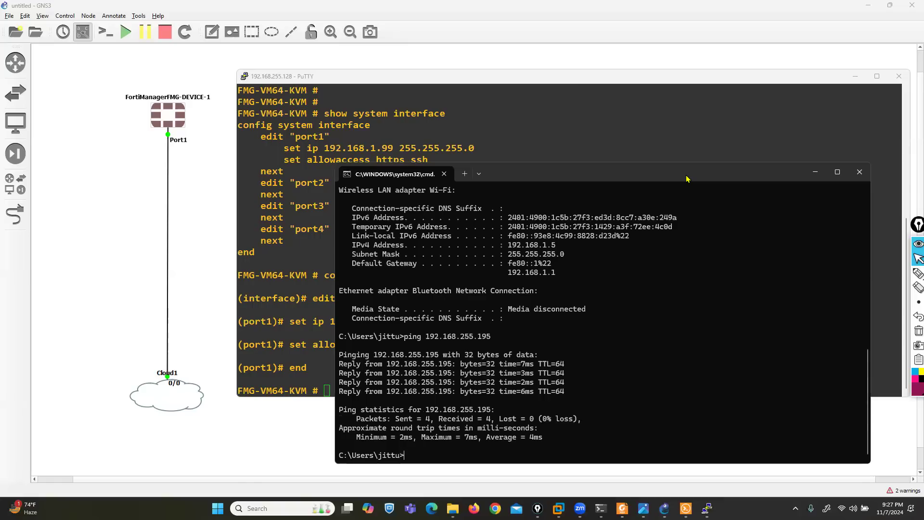
Load 192.168.255.195 in Firefox, accept the self-signed certificate warning, and dismiss the update popup
{"action": "left_click", "coordinate": [474, 508]}
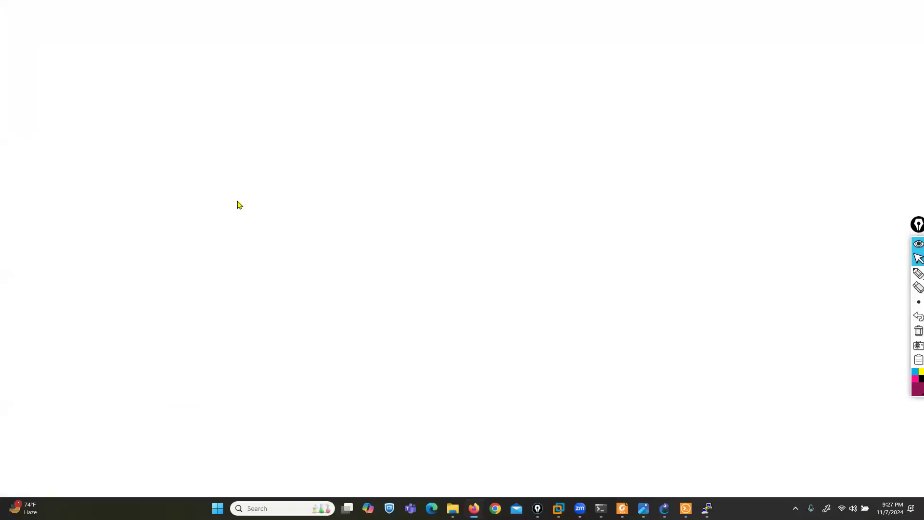
{"action": "type", "text": "192.16"}
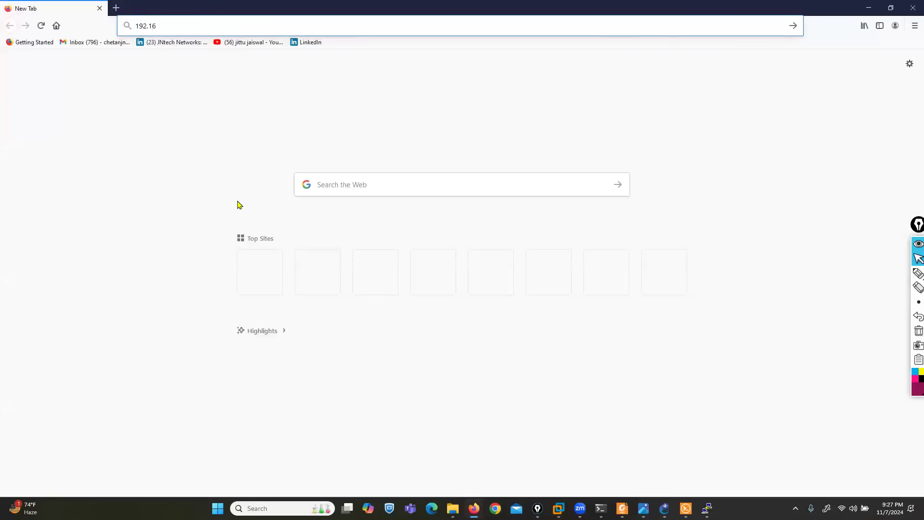
{"action": "type", "text": "8.255.195"}
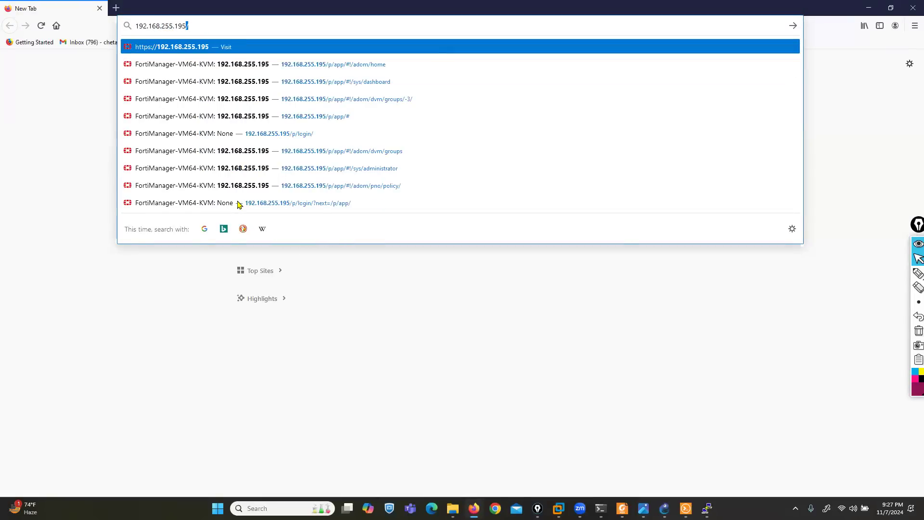
{"action": "key", "text": "Return"}
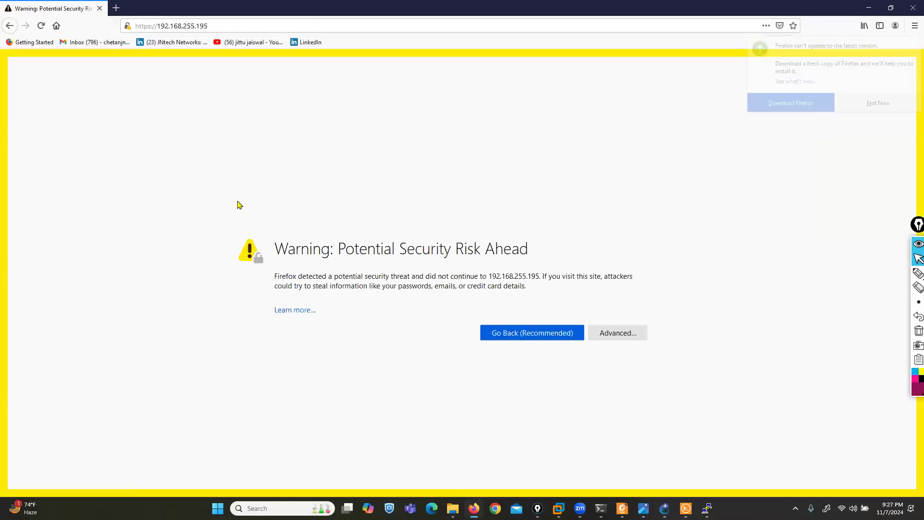
{"action": "left_click", "coordinate": [616, 339]}
{"action": "left_click", "coordinate": [597, 479]}
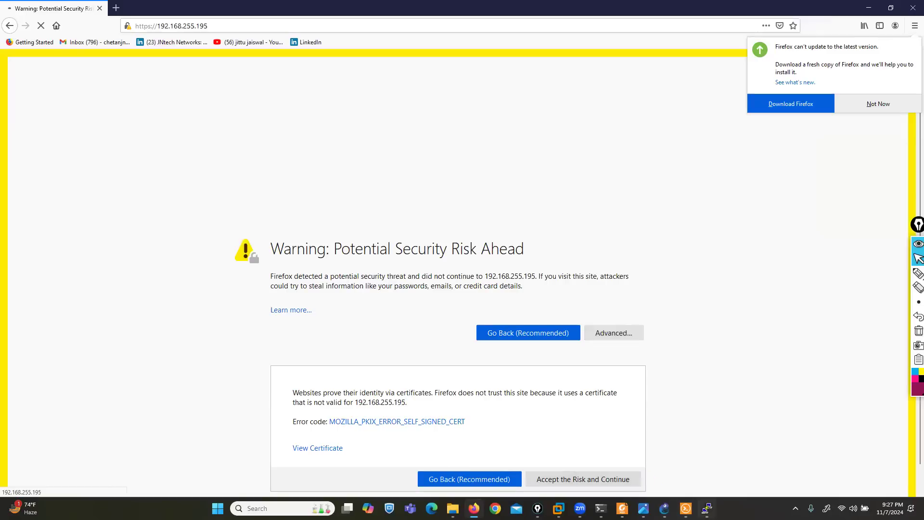
{"action": "key", "text": "alt+Tab"}
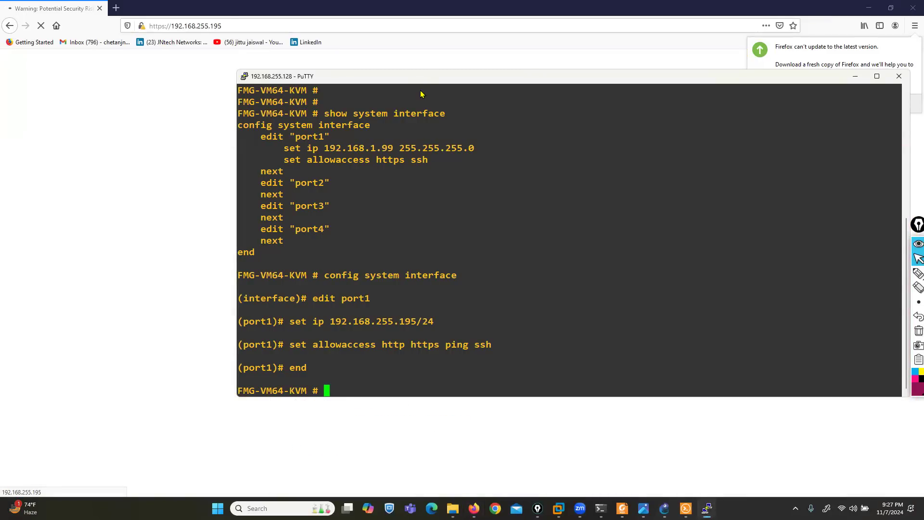
{"action": "key", "text": "alt+Tab"}
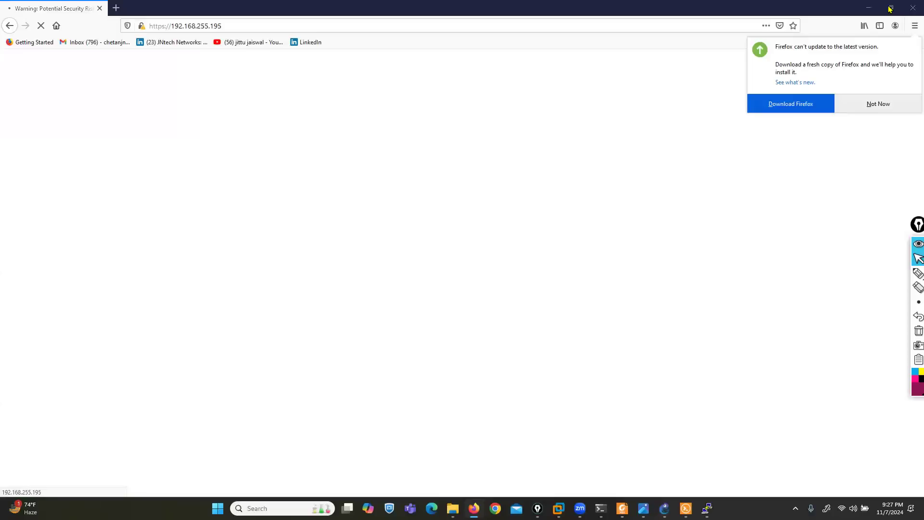
{"action": "left_click", "coordinate": [858, 104]}
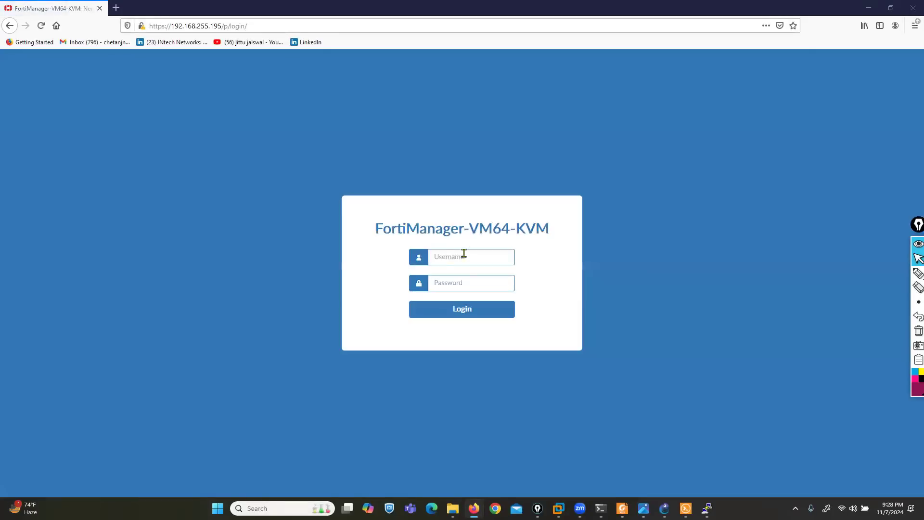
Log in to FortiManager with the admin password and decline saving the login
{"action": "left_click", "coordinate": [445, 260]}
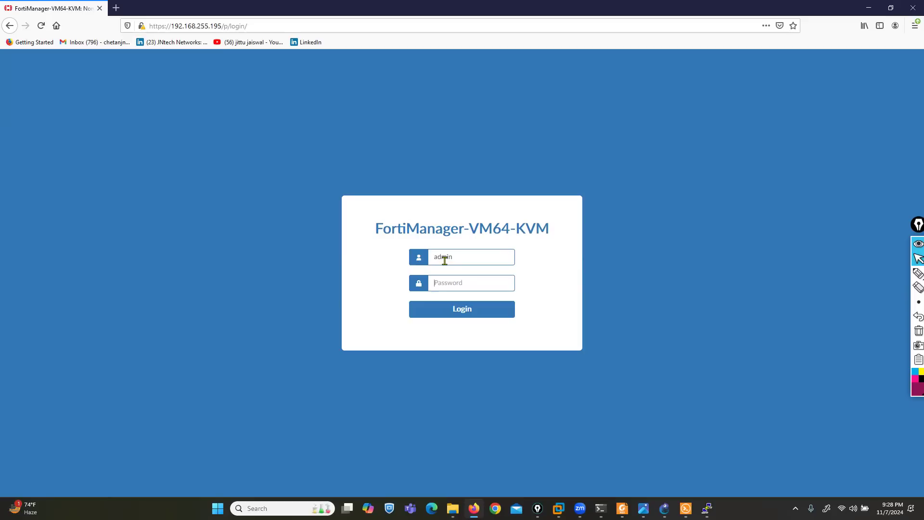
{"action": "key", "text": "Tab"}
{"action": "type", "text": "123"}
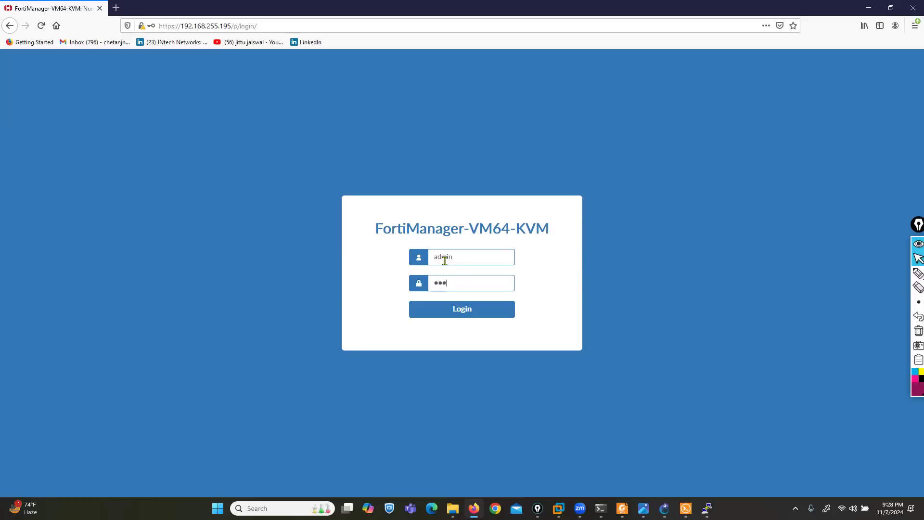
{"action": "key", "text": "Return"}
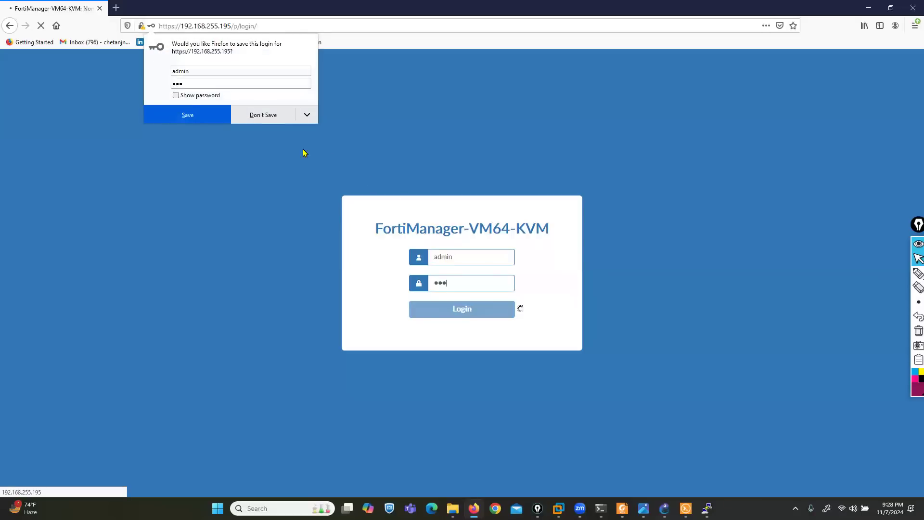
{"action": "left_click", "coordinate": [247, 116]}
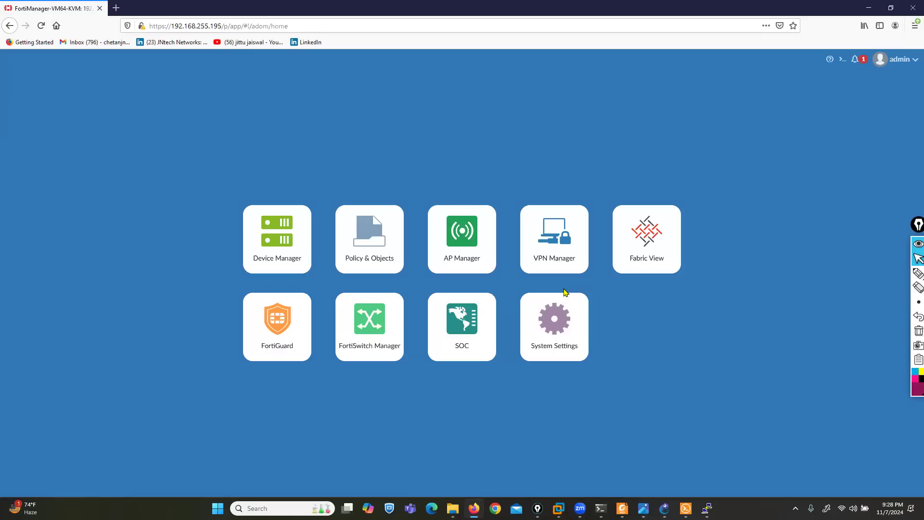
Underline the home tiles from Device Manager to System Settings, then enter System Settings
{"action": "left_click", "coordinate": [917, 273]}
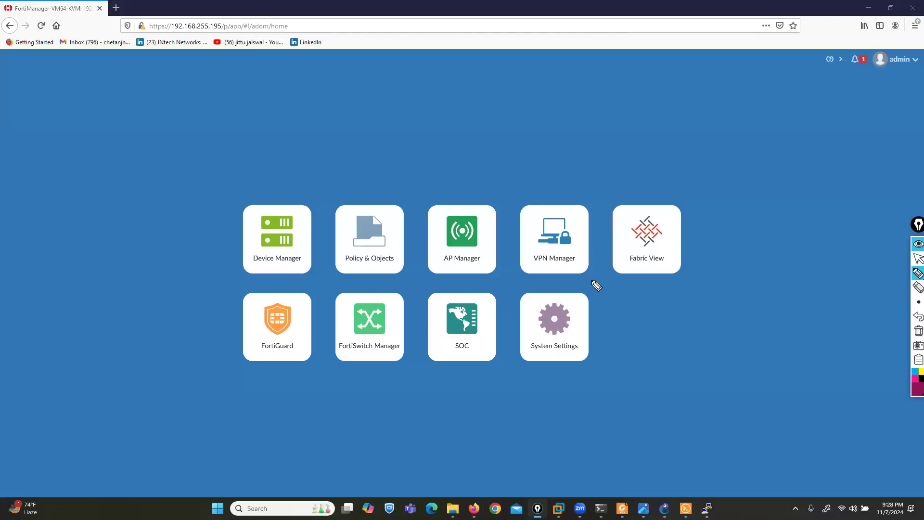
{"action": "left_click_drag", "start_coordinate": [249, 233], "coordinate": [212, 236]}
{"action": "left_click_drag", "start_coordinate": [360, 238], "coordinate": [337, 241]}
{"action": "left_click_drag", "start_coordinate": [460, 243], "coordinate": [433, 244]}
{"action": "left_click_drag", "start_coordinate": [561, 237], "coordinate": [534, 240]}
{"action": "left_click_drag", "start_coordinate": [273, 360], "coordinate": [247, 366]}
{"action": "left_click_drag", "start_coordinate": [384, 361], "coordinate": [355, 366]}
{"action": "left_click_drag", "start_coordinate": [449, 362], "coordinate": [432, 367]}
{"action": "mouse_move", "coordinate": [571, 359]}
{"action": "left_mouse_down"}
{"action": "mouse_move", "coordinate": [557, 371]}
{"action": "mouse_move", "coordinate": [543, 367]}
{"action": "left_mouse_up"}
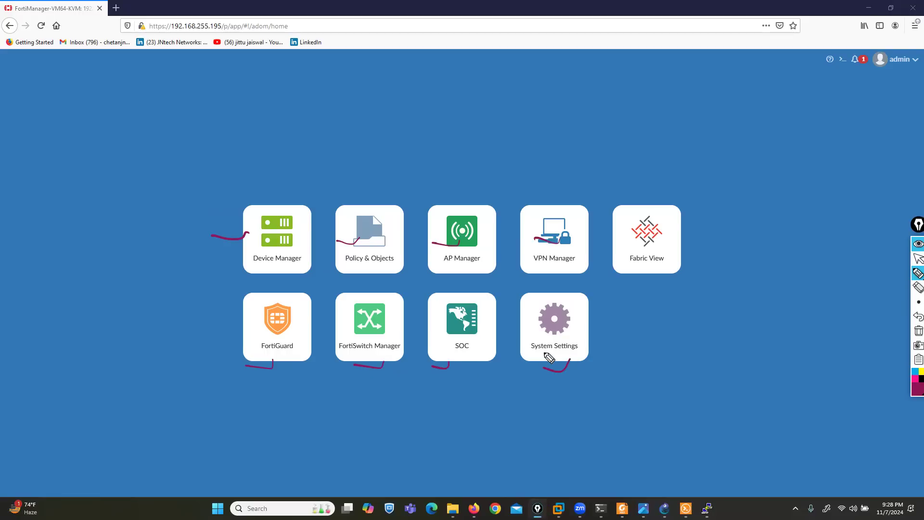
{"action": "left_click", "coordinate": [917, 331]}
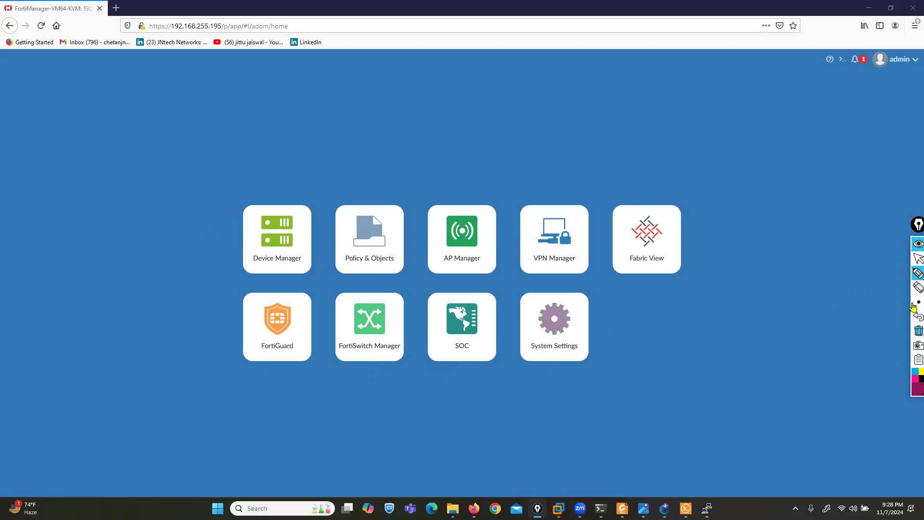
{"action": "left_click", "coordinate": [918, 259]}
{"action": "left_click", "coordinate": [542, 321]}
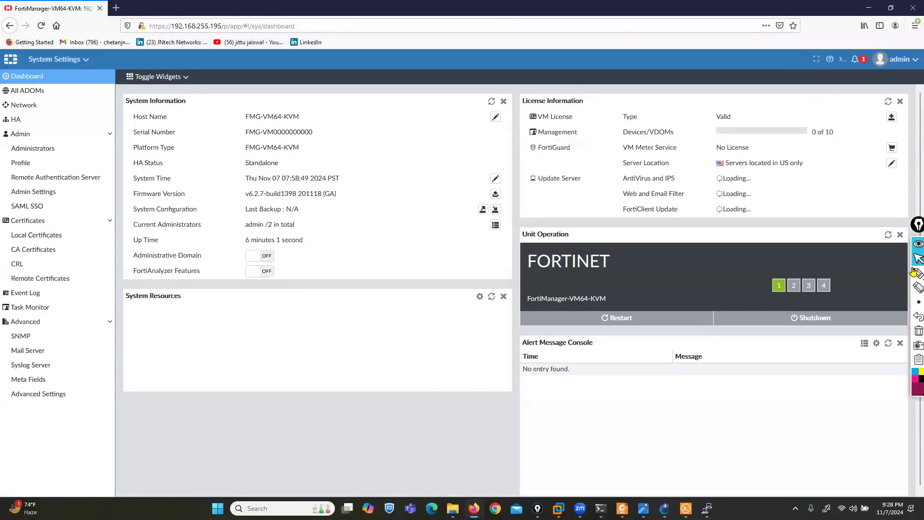
Mark the sidebar entries Dashboard, All ADOMs, HA, Certificates and Task Monitor, then erase the marks
{"action": "left_click", "coordinate": [889, 275]}
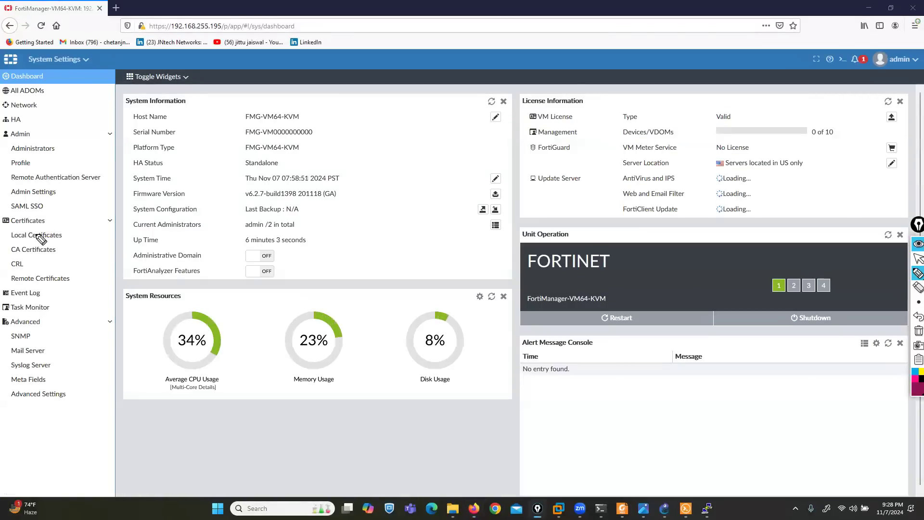
{"action": "left_click_drag", "start_coordinate": [46, 76], "coordinate": [82, 65]}
{"action": "mouse_move", "coordinate": [48, 90]}
{"action": "left_mouse_down"}
{"action": "mouse_move", "coordinate": [79, 83]}
{"action": "mouse_move", "coordinate": [48, 107]}
{"action": "mouse_move", "coordinate": [75, 97]}
{"action": "left_mouse_up"}
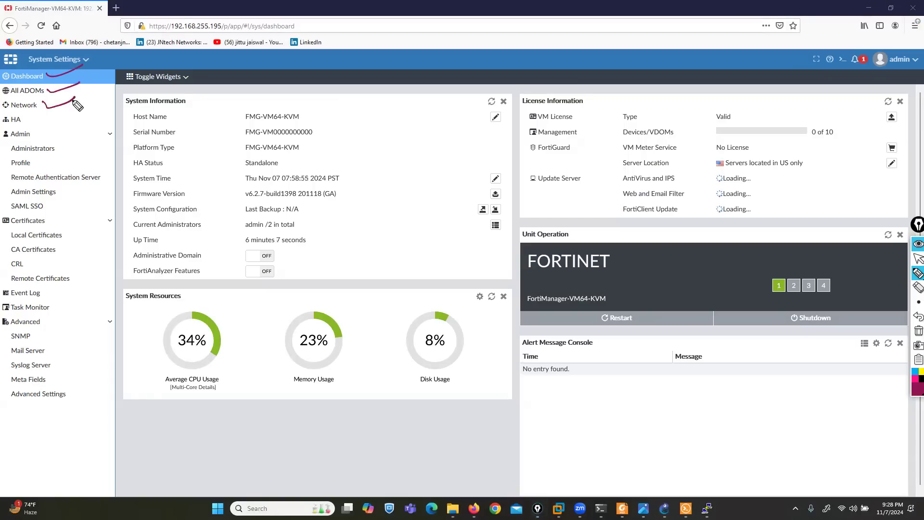
{"action": "mouse_move", "coordinate": [27, 122]}
{"action": "left_mouse_down"}
{"action": "mouse_move", "coordinate": [51, 114]}
{"action": "mouse_move", "coordinate": [3, 127]}
{"action": "mouse_move", "coordinate": [5, 202]}
{"action": "mouse_move", "coordinate": [80, 206]}
{"action": "mouse_move", "coordinate": [88, 133]}
{"action": "mouse_move", "coordinate": [39, 128]}
{"action": "left_mouse_up"}
{"action": "mouse_move", "coordinate": [50, 216]}
{"action": "left_mouse_down"}
{"action": "mouse_move", "coordinate": [4, 218]}
{"action": "mouse_move", "coordinate": [3, 274]}
{"action": "mouse_move", "coordinate": [46, 277]}
{"action": "mouse_move", "coordinate": [73, 211]}
{"action": "mouse_move", "coordinate": [52, 210]}
{"action": "left_mouse_up"}
{"action": "mouse_move", "coordinate": [55, 285]}
{"action": "left_mouse_down"}
{"action": "mouse_move", "coordinate": [5, 289]}
{"action": "mouse_move", "coordinate": [24, 311]}
{"action": "mouse_move", "coordinate": [65, 288]}
{"action": "mouse_move", "coordinate": [45, 285]}
{"action": "mouse_move", "coordinate": [64, 312]}
{"action": "mouse_move", "coordinate": [86, 303]}
{"action": "left_mouse_up"}
{"action": "mouse_move", "coordinate": [3, 315]}
{"action": "left_mouse_down"}
{"action": "mouse_move", "coordinate": [3, 415]}
{"action": "mouse_move", "coordinate": [94, 408]}
{"action": "mouse_move", "coordinate": [87, 322]}
{"action": "mouse_move", "coordinate": [46, 317]}
{"action": "left_mouse_up"}
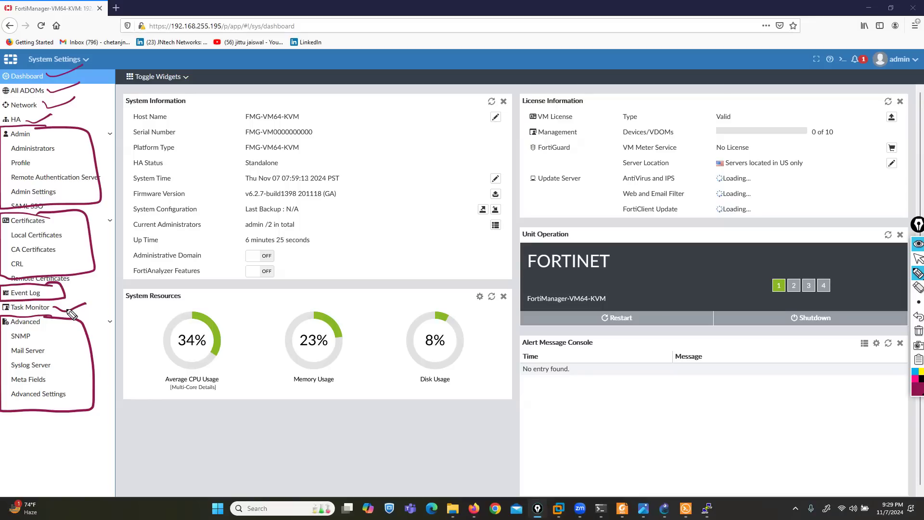
{"action": "left_click", "coordinate": [919, 331]}
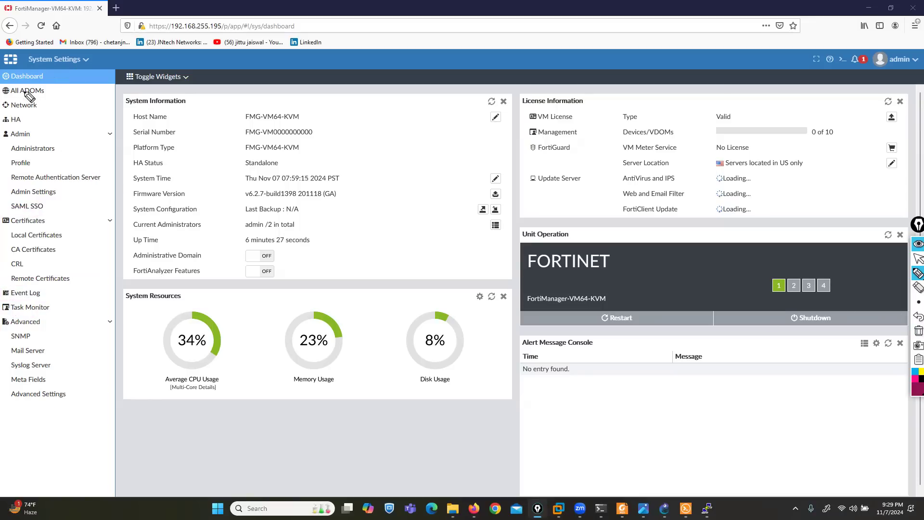
{"action": "mouse_move", "coordinate": [2, 85]}
{"action": "left_mouse_down"}
{"action": "mouse_move", "coordinate": [57, 86]}
{"action": "mouse_move", "coordinate": [30, 64]}
{"action": "mouse_move", "coordinate": [2, 72]}
{"action": "mouse_move", "coordinate": [2, 83]}
{"action": "left_mouse_up"}
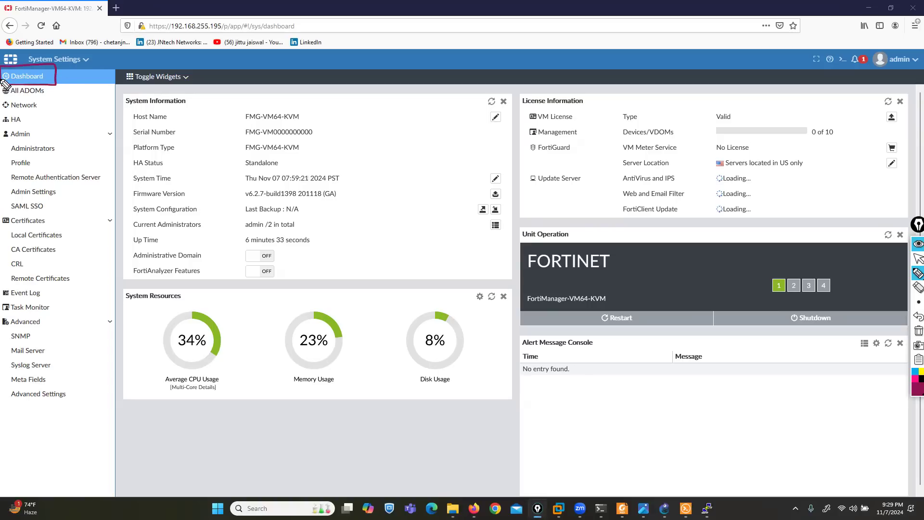
{"action": "left_click", "coordinate": [918, 259]}
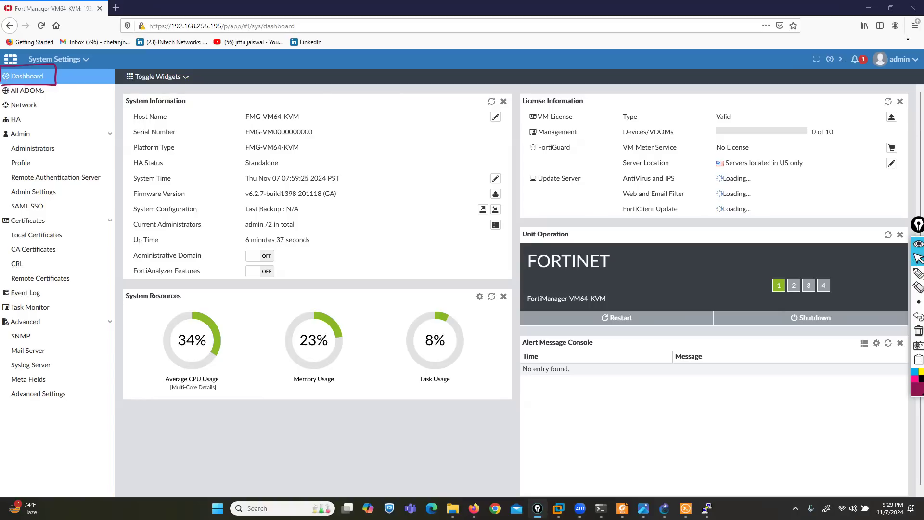
{"action": "mouse_move", "coordinate": [917, 273]}
{"action": "left_click", "coordinate": [889, 275]}
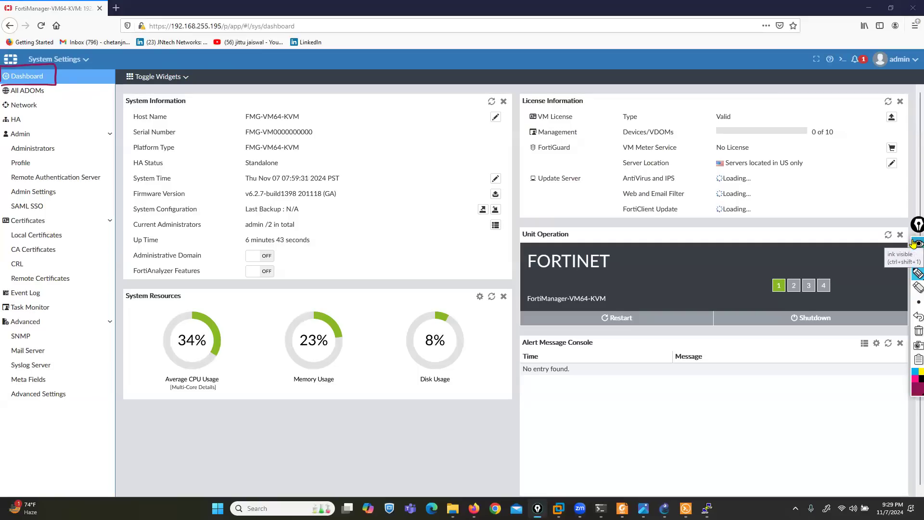
{"action": "left_click", "coordinate": [918, 259]}
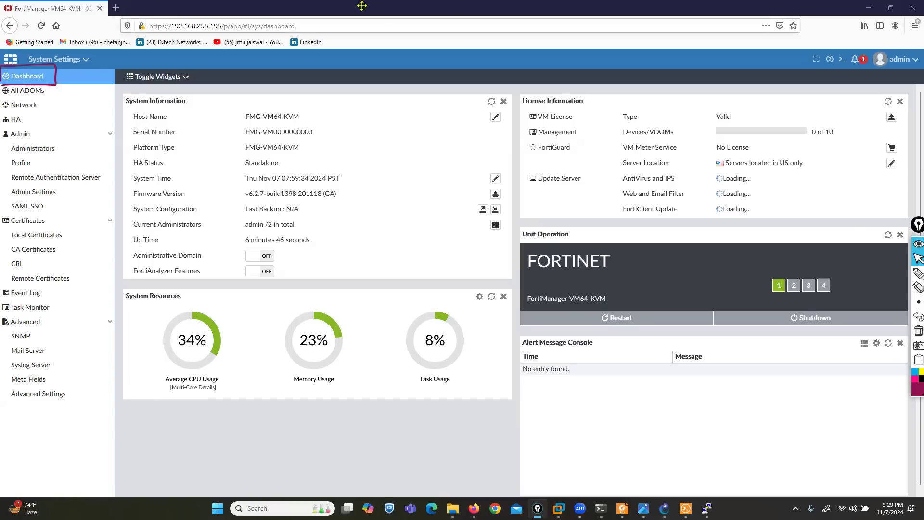
Bracket the System Information panel and underline Serial Number and Platform Type FMG-VM64-KVM
{"action": "left_click", "coordinate": [918, 273]}
{"action": "left_click_drag", "start_coordinate": [180, 94], "coordinate": [191, 107]}
{"action": "mouse_move", "coordinate": [126, 90]}
{"action": "left_mouse_down"}
{"action": "mouse_move", "coordinate": [119, 106]}
{"action": "mouse_move", "coordinate": [137, 123]}
{"action": "mouse_move", "coordinate": [308, 127]}
{"action": "left_mouse_up"}
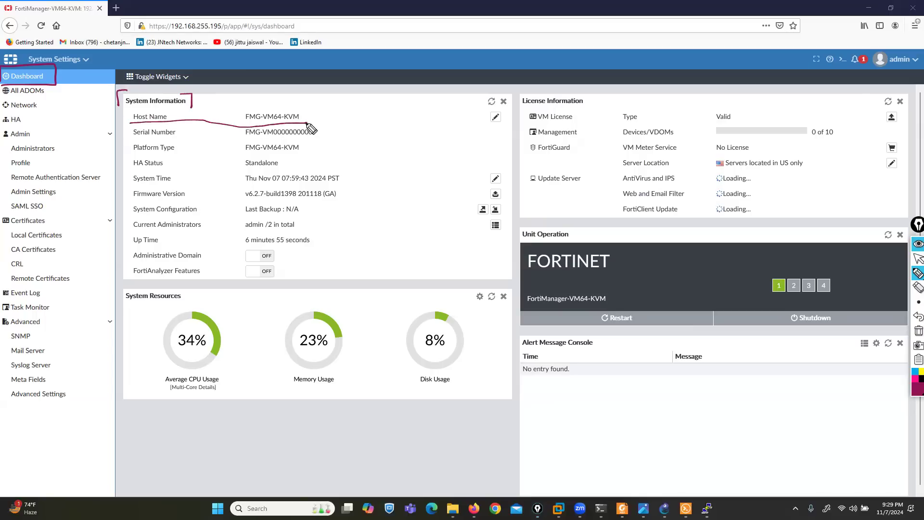
{"action": "left_click_drag", "start_coordinate": [131, 139], "coordinate": [319, 137]}
{"action": "left_click_drag", "start_coordinate": [125, 154], "coordinate": [170, 155]}
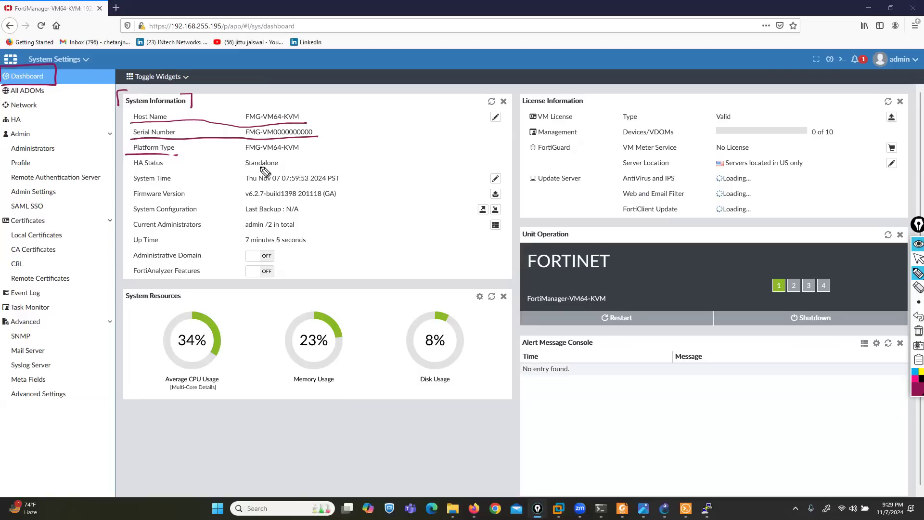
{"action": "left_click_drag", "start_coordinate": [234, 156], "coordinate": [294, 155]}
{"action": "left_click", "coordinate": [917, 262]}
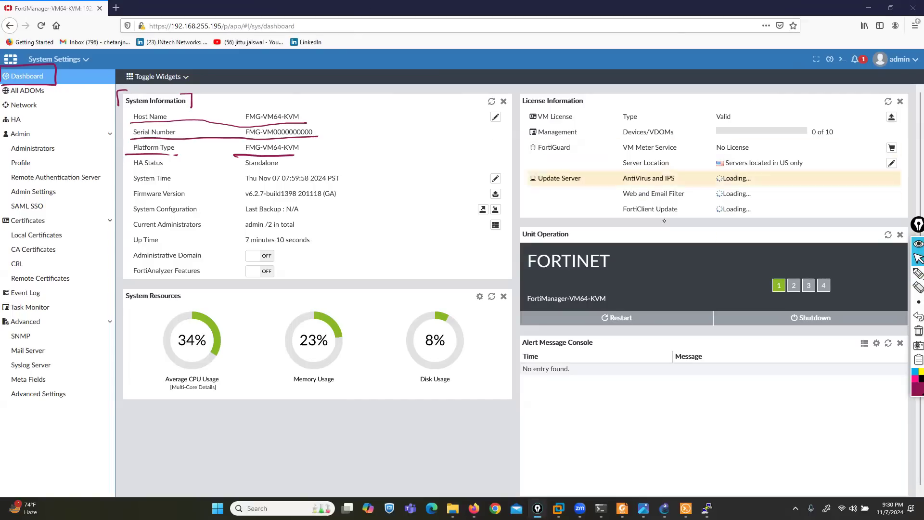
Mark HA Status, System Time, Firmware Version and Last Backup N/A with its backup/restore options
{"action": "left_click", "coordinate": [918, 273]}
{"action": "left_click", "coordinate": [889, 275]}
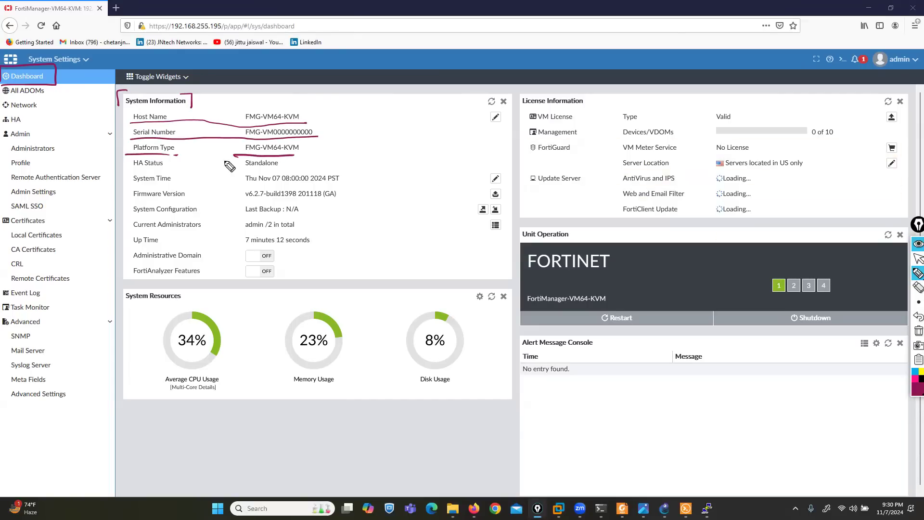
{"action": "mouse_move", "coordinate": [126, 169]}
{"action": "left_mouse_down"}
{"action": "mouse_move", "coordinate": [271, 170]}
{"action": "mouse_move", "coordinate": [282, 183]}
{"action": "mouse_move", "coordinate": [307, 184]}
{"action": "left_mouse_up"}
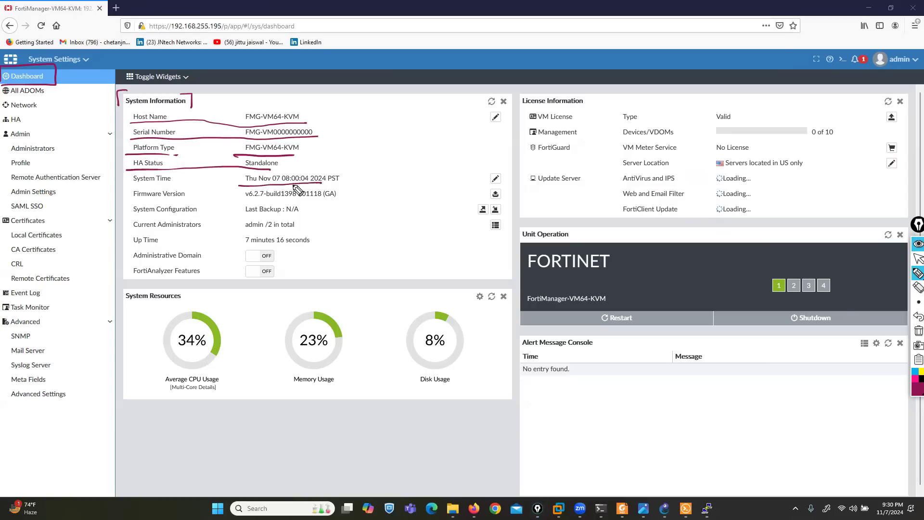
{"action": "left_click_drag", "start_coordinate": [129, 202], "coordinate": [179, 203]}
{"action": "left_click_drag", "start_coordinate": [242, 202], "coordinate": [292, 201]}
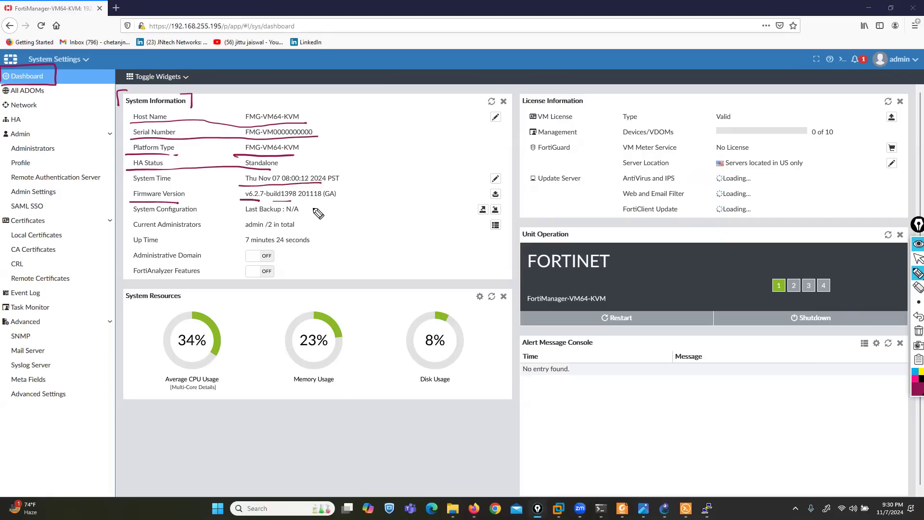
{"action": "left_click_drag", "start_coordinate": [126, 212], "coordinate": [196, 213]}
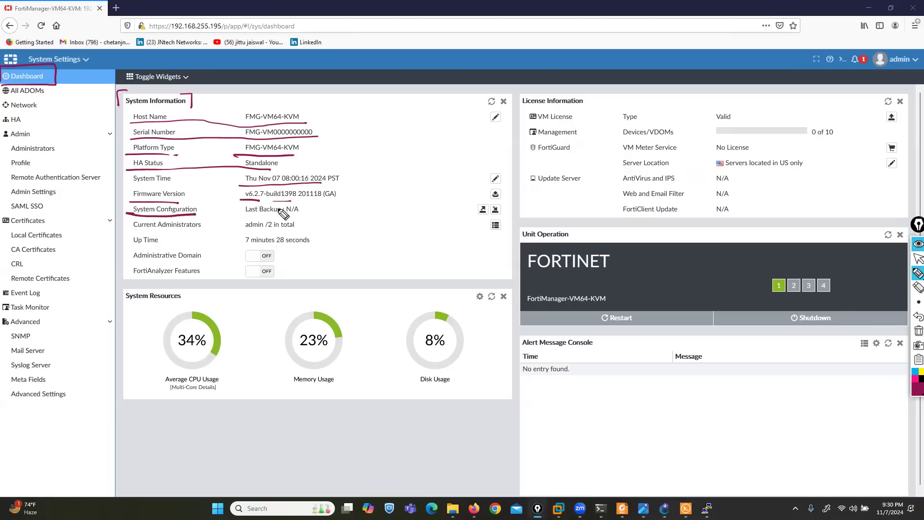
{"action": "mouse_move", "coordinate": [294, 207]}
{"action": "left_mouse_down"}
{"action": "mouse_move", "coordinate": [302, 203]}
{"action": "mouse_move", "coordinate": [251, 202]}
{"action": "mouse_move", "coordinate": [236, 215]}
{"action": "mouse_move", "coordinate": [305, 217]}
{"action": "left_mouse_up"}
{"action": "left_click_drag", "start_coordinate": [439, 208], "coordinate": [470, 213]}
{"action": "left_click_drag", "start_coordinate": [521, 200], "coordinate": [503, 211]}
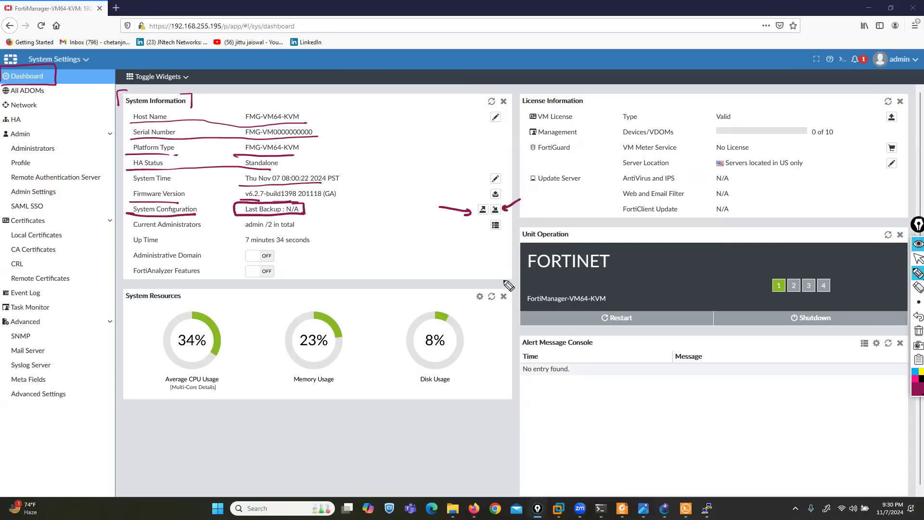
{"action": "left_click", "coordinate": [919, 331]}
Mark the administrators count /2 and the logged-in account, then minimize PuTTY
{"action": "left_click_drag", "start_coordinate": [262, 230], "coordinate": [270, 230]}
{"action": "left_click", "coordinate": [918, 259]}
{"action": "left_click", "coordinate": [918, 273]}
{"action": "mouse_move", "coordinate": [915, 47]}
{"action": "left_mouse_down"}
{"action": "mouse_move", "coordinate": [898, 89]}
{"action": "mouse_move", "coordinate": [919, 52]}
{"action": "left_mouse_up"}
{"action": "left_click", "coordinate": [917, 259]}
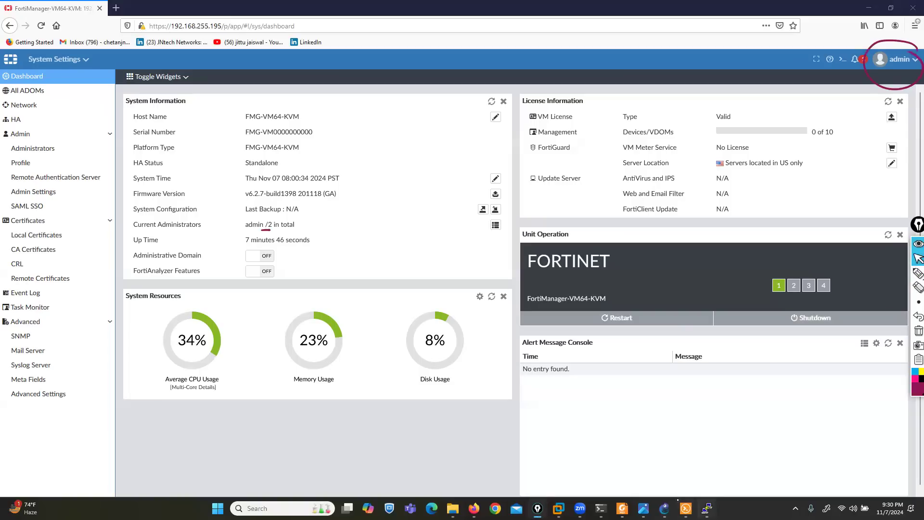
{"action": "left_click", "coordinate": [707, 508]}
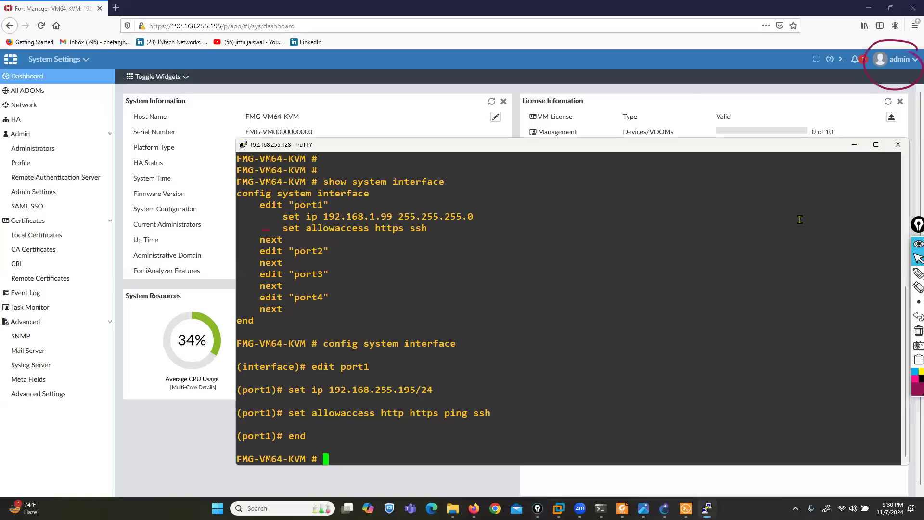
{"action": "left_click", "coordinate": [853, 145]}
Underline Up Time and box the Administrative Domain setting, labelling it 'ADOM'
{"action": "left_click", "coordinate": [917, 273]}
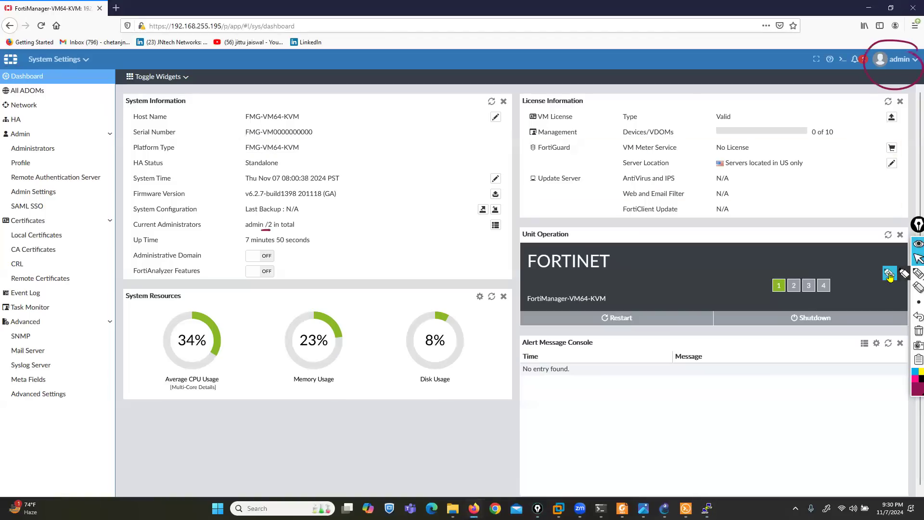
{"action": "left_click_drag", "start_coordinate": [165, 239], "coordinate": [240, 244]}
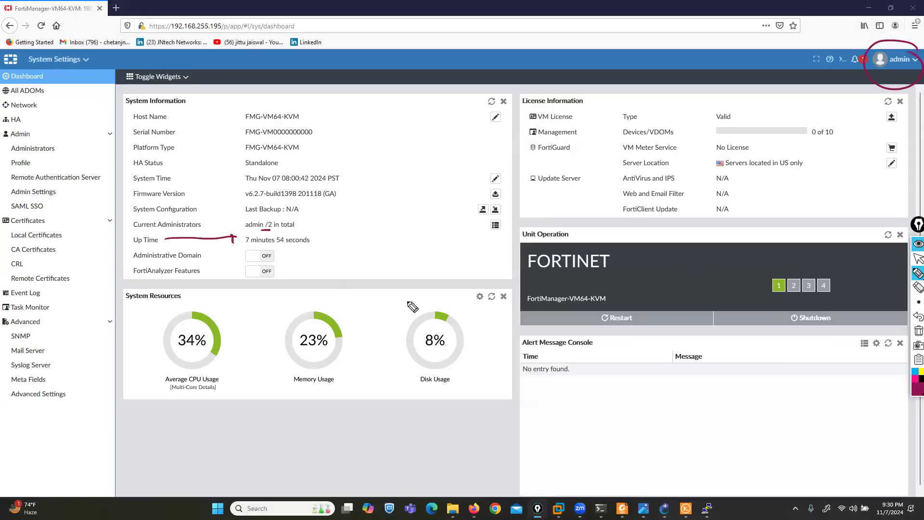
{"action": "left_click", "coordinate": [919, 331]}
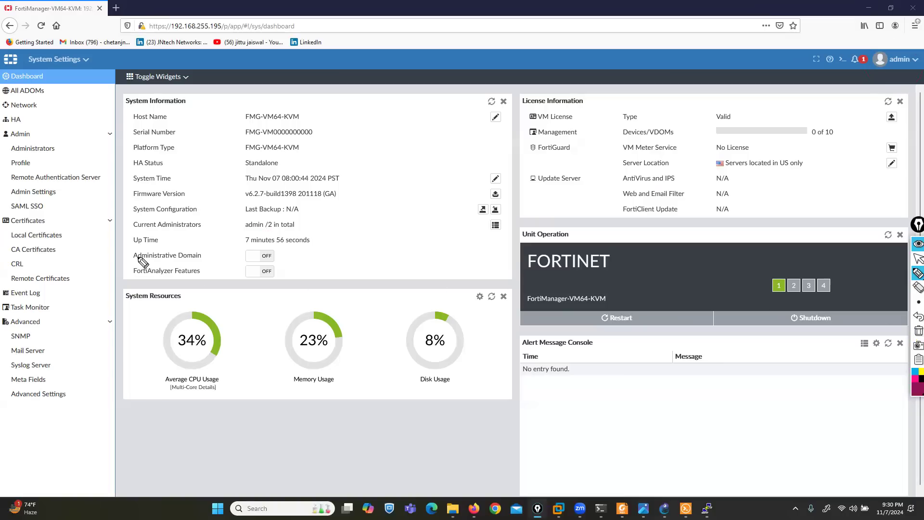
{"action": "left_click_drag", "start_coordinate": [127, 261], "coordinate": [166, 263]}
{"action": "mouse_move", "coordinate": [384, 171]}
{"action": "left_mouse_down"}
{"action": "mouse_move", "coordinate": [405, 189]}
{"action": "mouse_move", "coordinate": [460, 166]}
{"action": "mouse_move", "coordinate": [373, 195]}
{"action": "mouse_move", "coordinate": [457, 167]}
{"action": "left_mouse_up"}
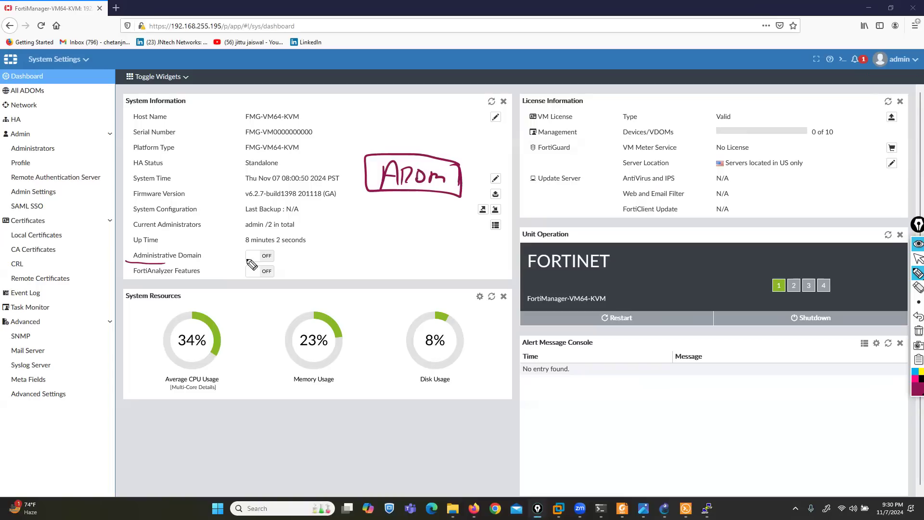
{"action": "mouse_move", "coordinate": [281, 263]}
{"action": "left_mouse_down"}
{"action": "mouse_move", "coordinate": [214, 242]}
{"action": "mouse_move", "coordinate": [127, 246]}
{"action": "mouse_move", "coordinate": [157, 263]}
{"action": "mouse_move", "coordinate": [262, 265]}
{"action": "mouse_move", "coordinate": [283, 248]}
{"action": "left_mouse_up"}
Open the slide images in the Photos viewer
{"action": "left_click", "coordinate": [918, 259]}
{"action": "mouse_move", "coordinate": [634, 492]}
{"action": "left_click", "coordinate": [625, 462]}
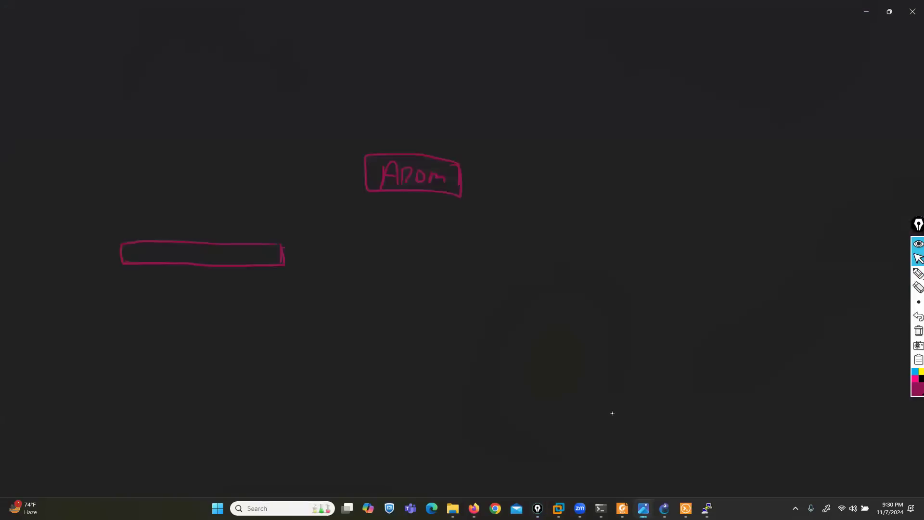
Page back to the ADOMs slide 5.png, then return to the FortiManager dashboard
{"action": "key", "text": "Left"}
{"action": "key", "text": "Left"}
{"action": "key", "text": "Left"}
{"action": "key", "text": "Left"}
{"action": "key", "text": "Left"}
{"action": "key", "text": "Left"}
{"action": "key", "text": "Left"}
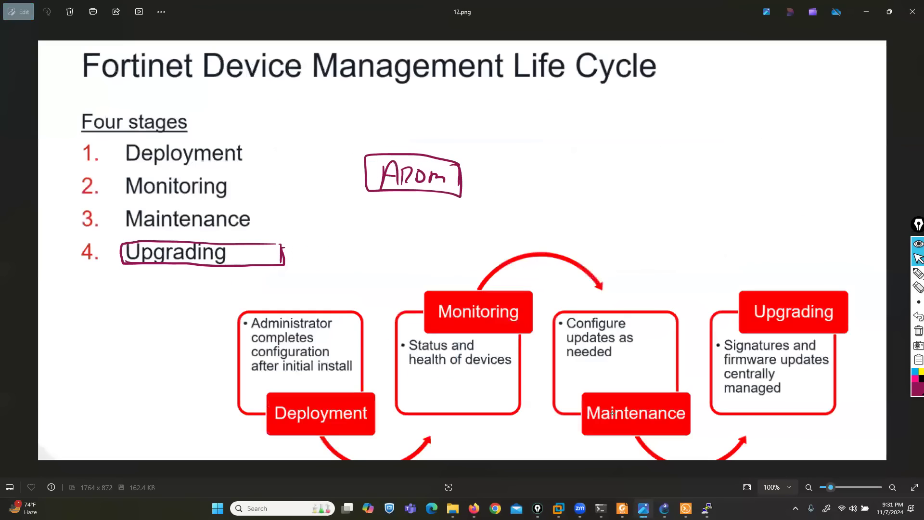
{"action": "key", "text": "Left"}
{"action": "key", "text": "Left"}
{"action": "key", "text": "Left"}
{"action": "key", "text": "Left"}
{"action": "key", "text": "Left"}
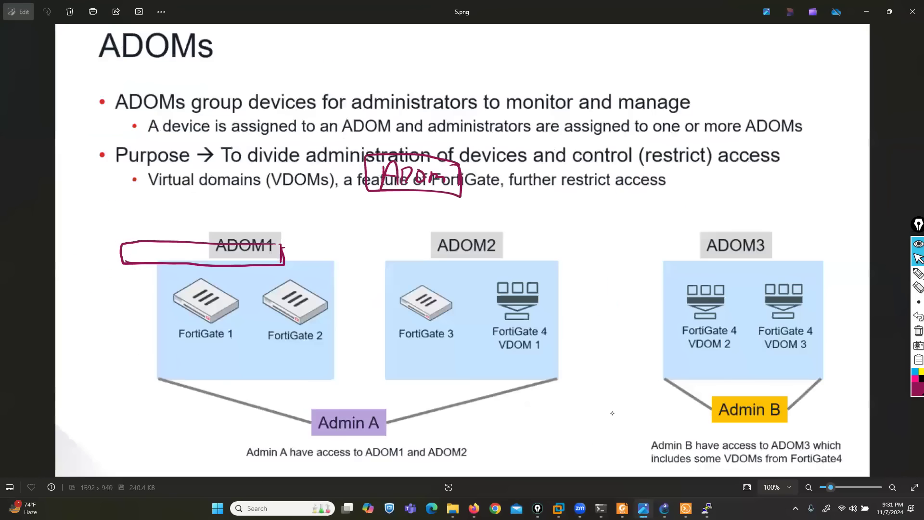
{"action": "key", "text": "Right"}
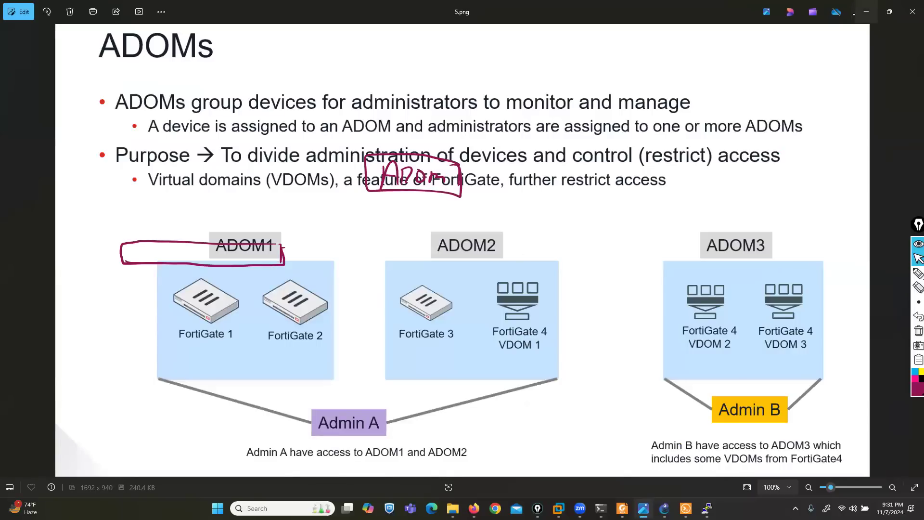
{"action": "key", "text": "alt+Tab"}
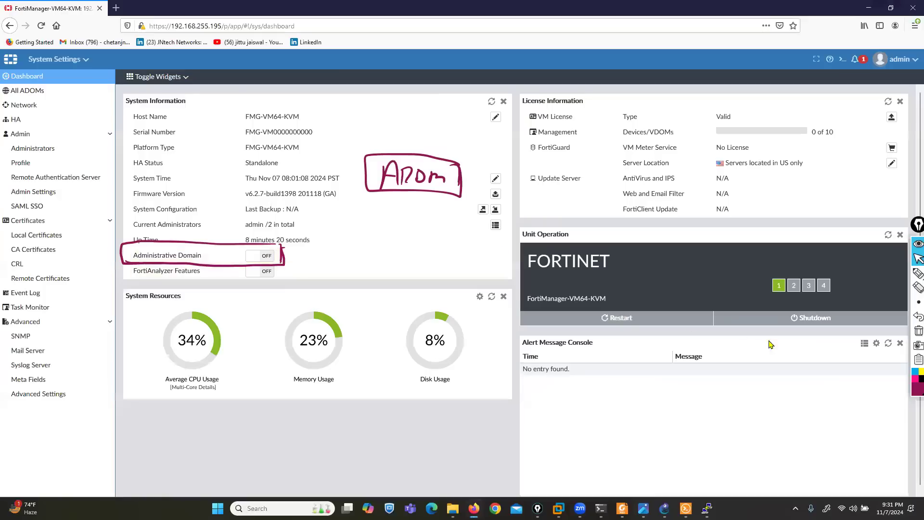
{"action": "left_click", "coordinate": [918, 331]}
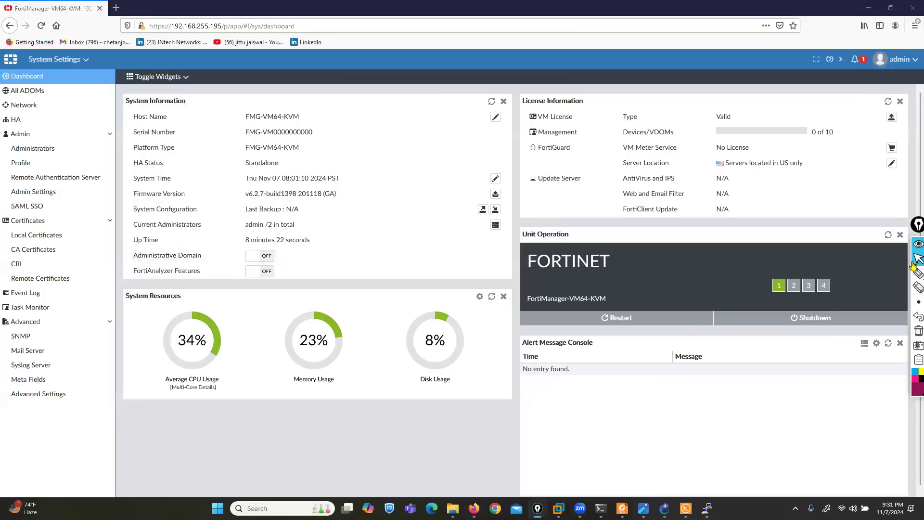
{"action": "left_click", "coordinate": [897, 59]}
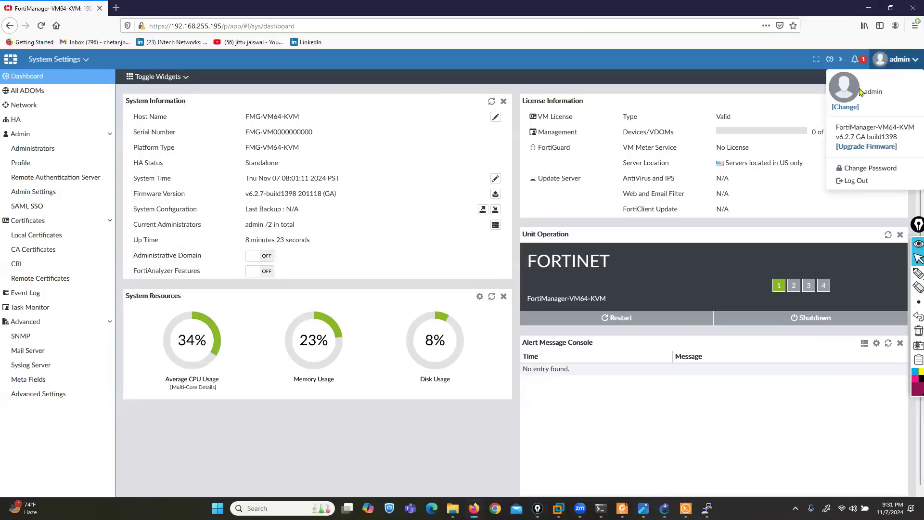
{"action": "left_click", "coordinate": [850, 180]}
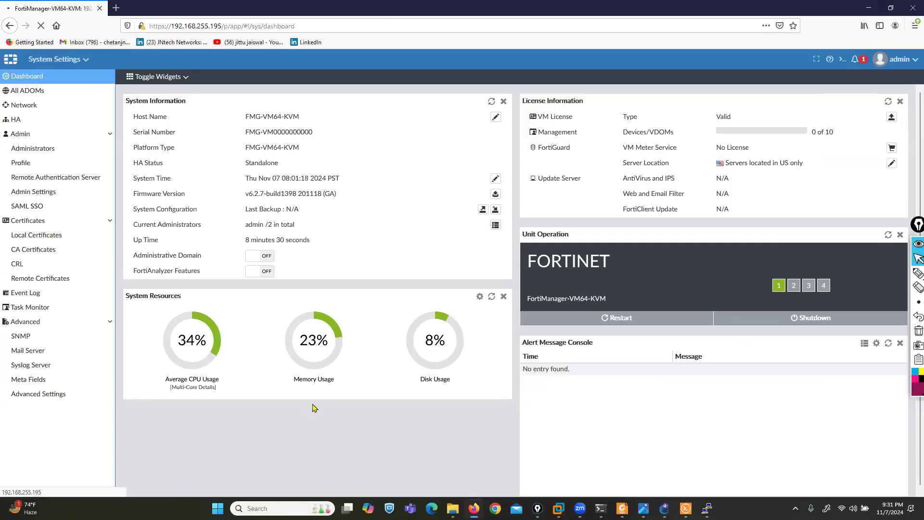
{"action": "type", "text": "admin"}
{"action": "key", "text": "Tab"}
{"action": "type", "text": "***"}
{"action": "key", "text": "Return"}
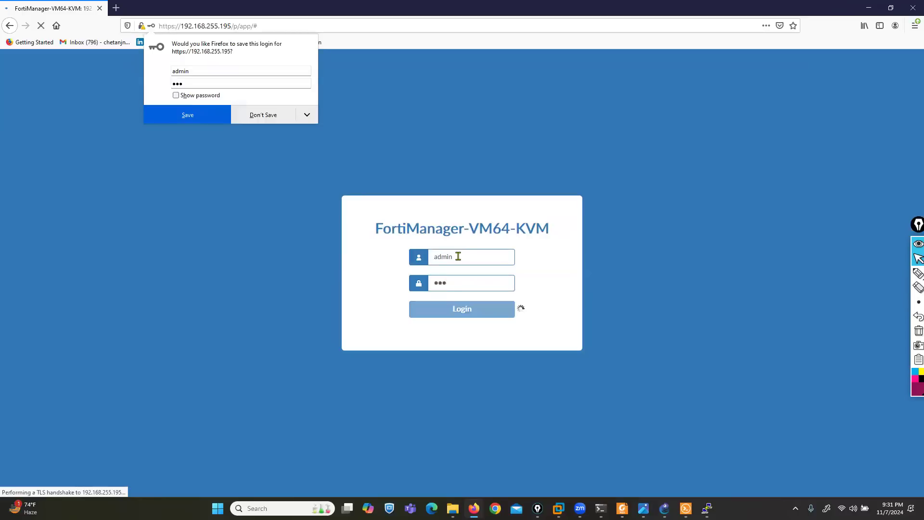
{"action": "left_click", "coordinate": [279, 115]}
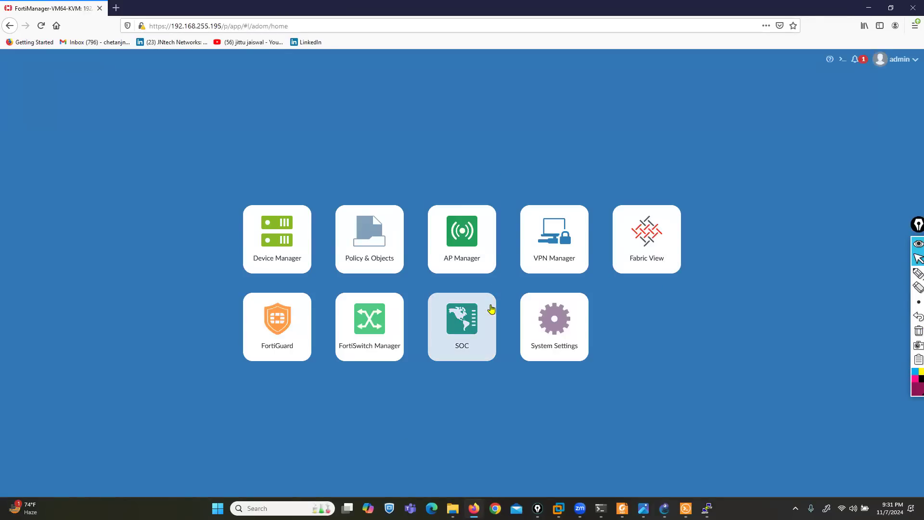
{"action": "left_click", "coordinate": [541, 327]}
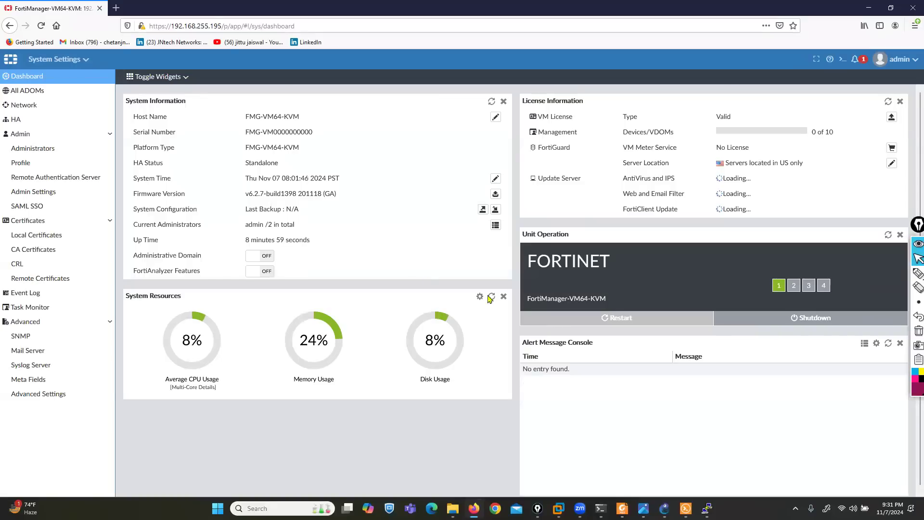
Switch Administrative Domain ON, confirm, and log back in with the admin credentials
{"action": "left_click", "coordinate": [255, 257]}
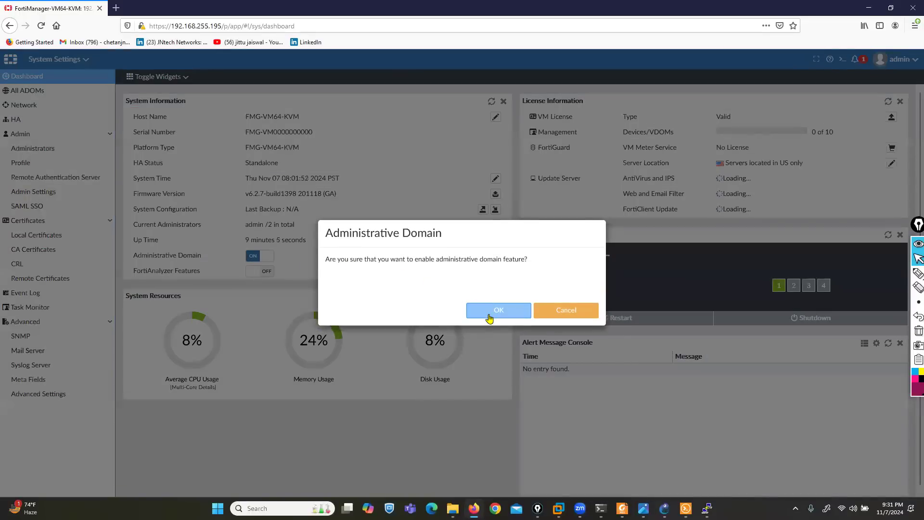
{"action": "left_click", "coordinate": [489, 317]}
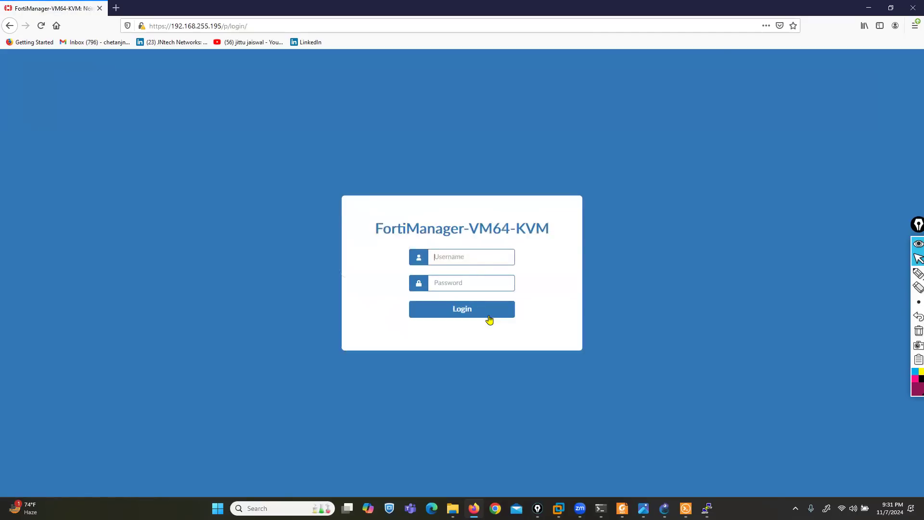
{"action": "type", "text": "admin"}
{"action": "key", "text": "Tab"}
{"action": "type", "text": "f"}
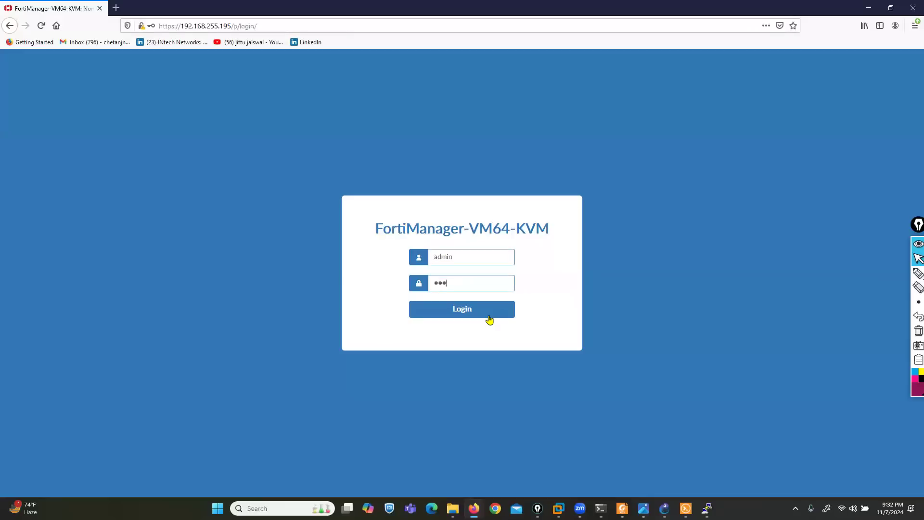
{"action": "left_click", "coordinate": [490, 320]}
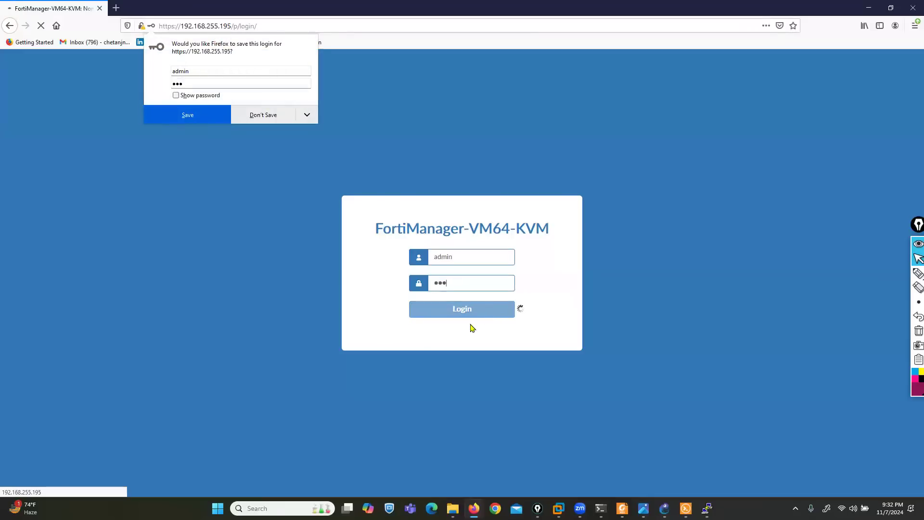
{"action": "left_click", "coordinate": [253, 115]}
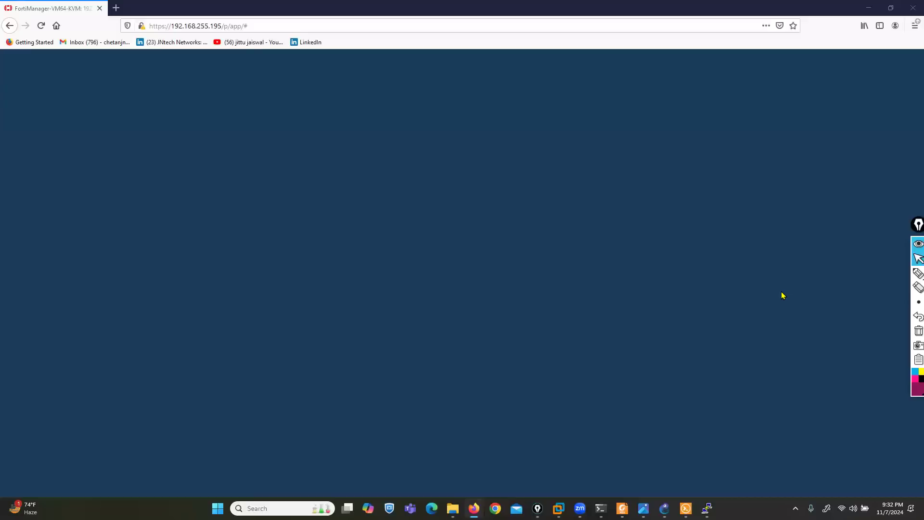
Highlight the root ADOM under Select an ADOM, enter it, and open its System Settings
{"action": "left_click", "coordinate": [919, 273]}
{"action": "mouse_move", "coordinate": [250, 239]}
{"action": "left_mouse_down"}
{"action": "mouse_move", "coordinate": [371, 230]}
{"action": "mouse_move", "coordinate": [295, 200]}
{"action": "mouse_move", "coordinate": [222, 226]}
{"action": "mouse_move", "coordinate": [262, 240]}
{"action": "left_mouse_up"}
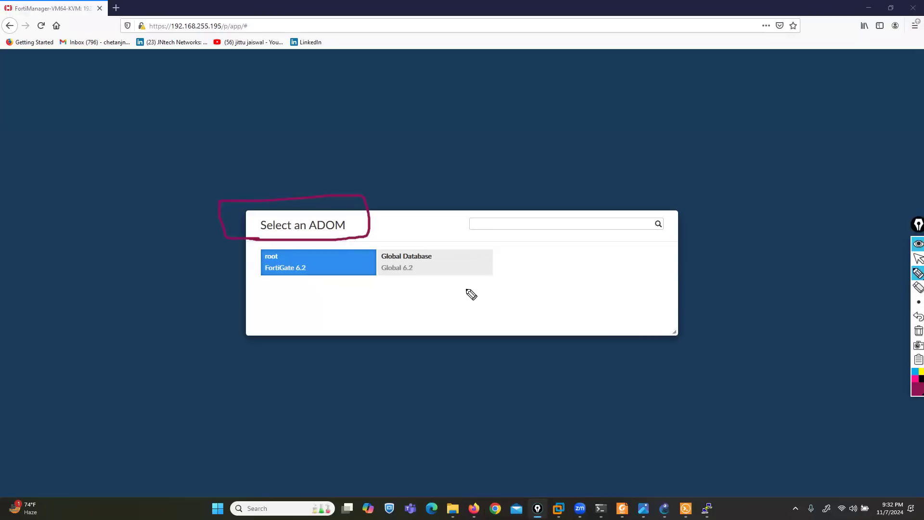
{"action": "mouse_move", "coordinate": [279, 353]}
{"action": "left_mouse_down"}
{"action": "mouse_move", "coordinate": [284, 279]}
{"action": "mouse_move", "coordinate": [293, 287]}
{"action": "left_mouse_up"}
{"action": "mouse_move", "coordinate": [283, 244]}
{"action": "left_mouse_down"}
{"action": "mouse_move", "coordinate": [262, 256]}
{"action": "mouse_move", "coordinate": [284, 262]}
{"action": "mouse_move", "coordinate": [279, 244]}
{"action": "left_mouse_up"}
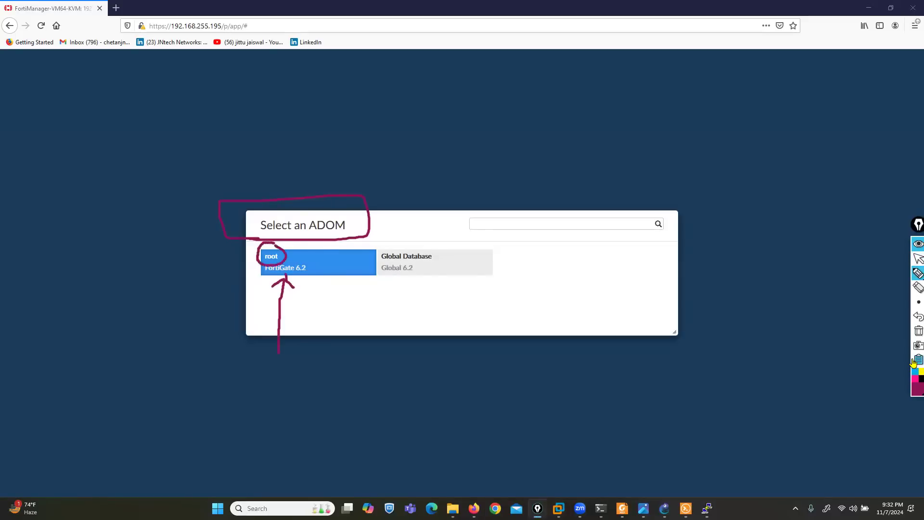
{"action": "left_click", "coordinate": [919, 331]}
{"action": "left_click", "coordinate": [913, 260]}
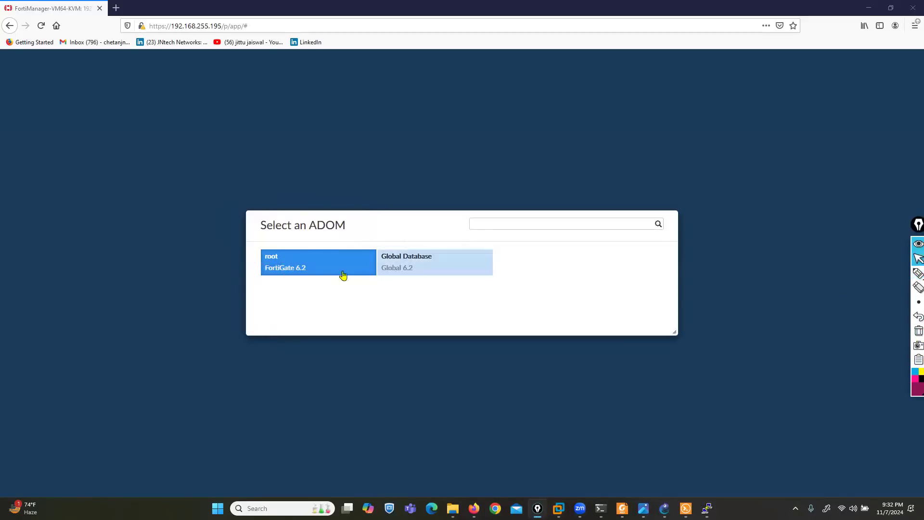
{"action": "left_click", "coordinate": [313, 268]}
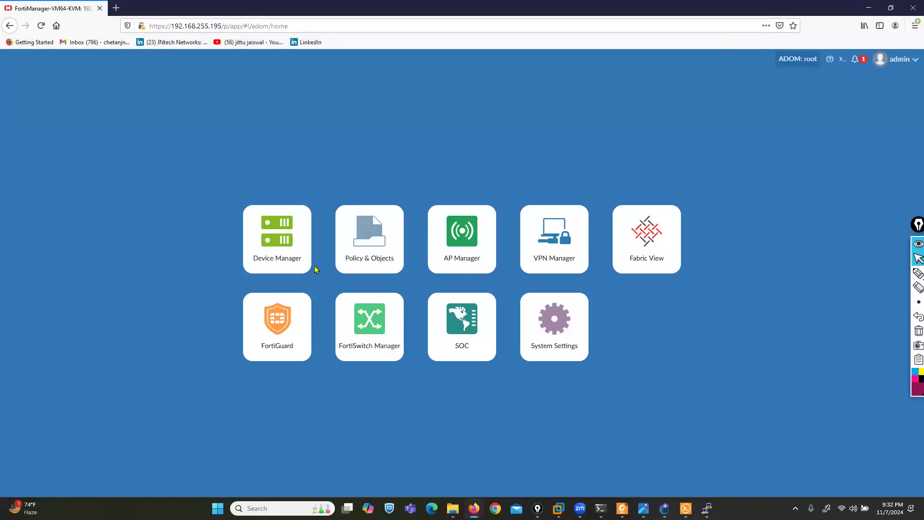
{"action": "left_click", "coordinate": [572, 341]}
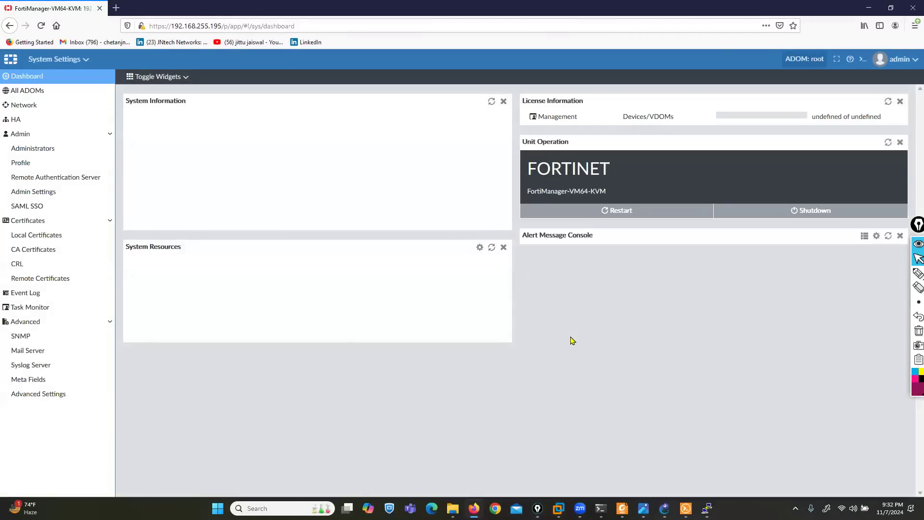
Turn FortiAnalyzer Features ON, confirm the restart, and enlarge the PuTTY console to watch the reboot
{"action": "left_click", "coordinate": [919, 273]}
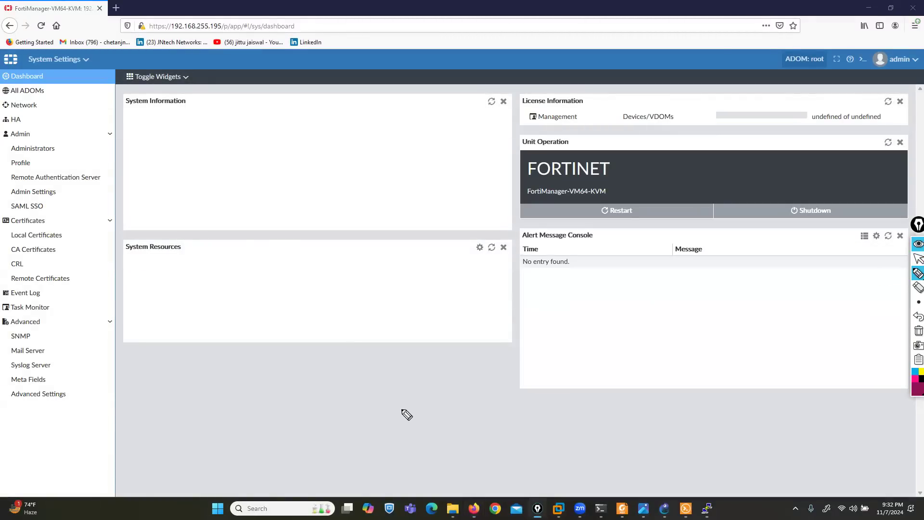
{"action": "mouse_move", "coordinate": [131, 284]}
{"action": "left_mouse_down"}
{"action": "mouse_move", "coordinate": [300, 284]}
{"action": "mouse_move", "coordinate": [275, 262]}
{"action": "mouse_move", "coordinate": [130, 268]}
{"action": "left_mouse_up"}
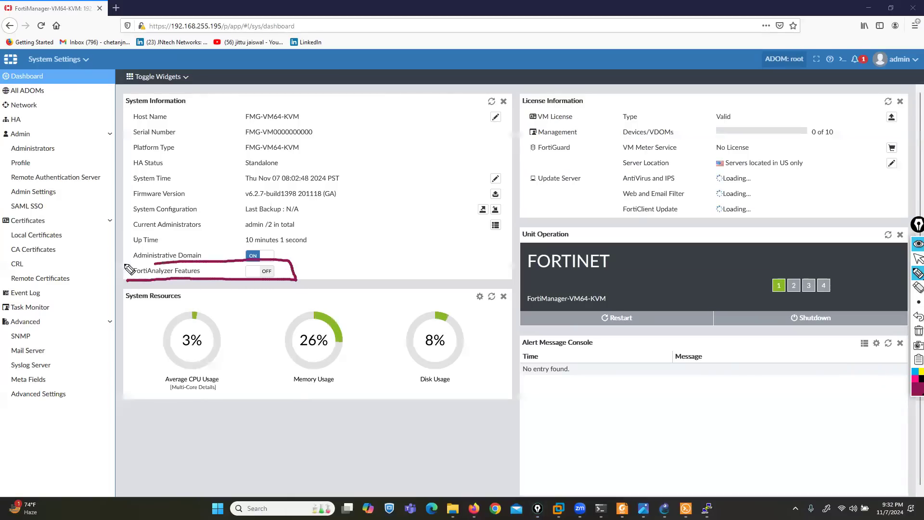
{"action": "left_click", "coordinate": [917, 331]}
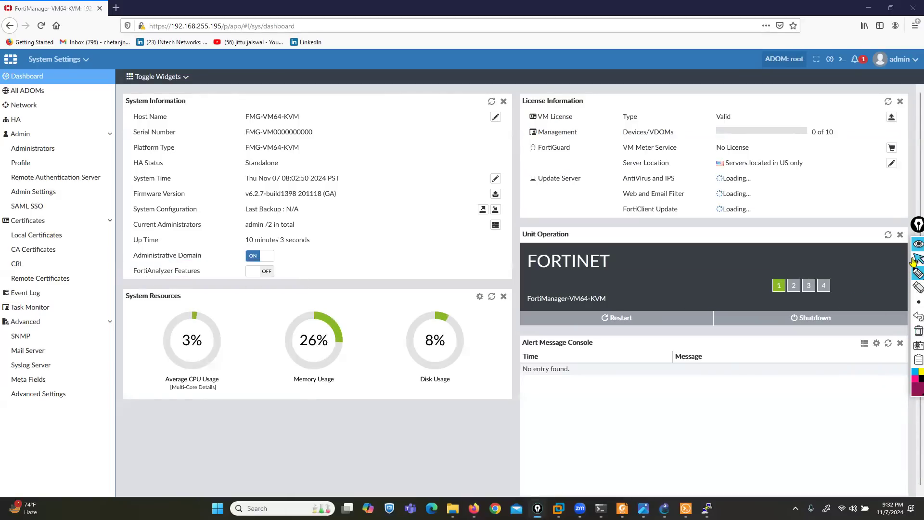
{"action": "left_click", "coordinate": [253, 271]}
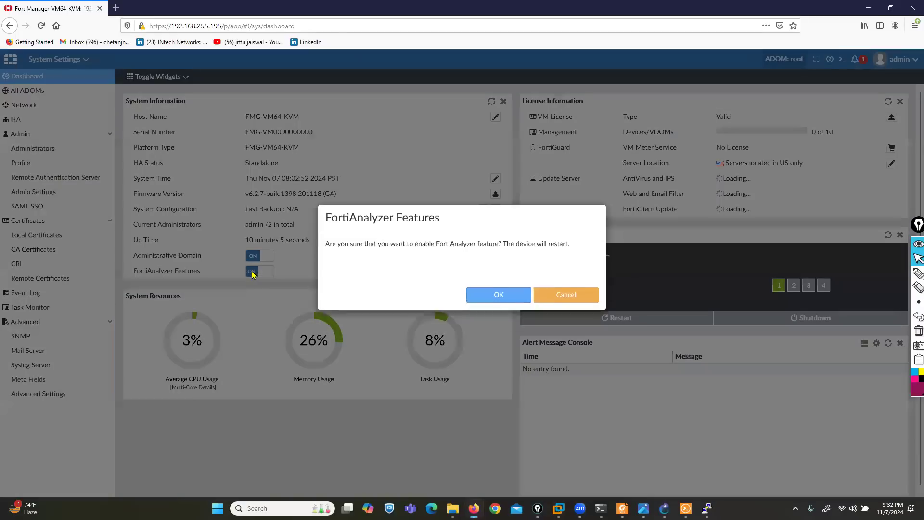
{"action": "left_click", "coordinate": [503, 312]}
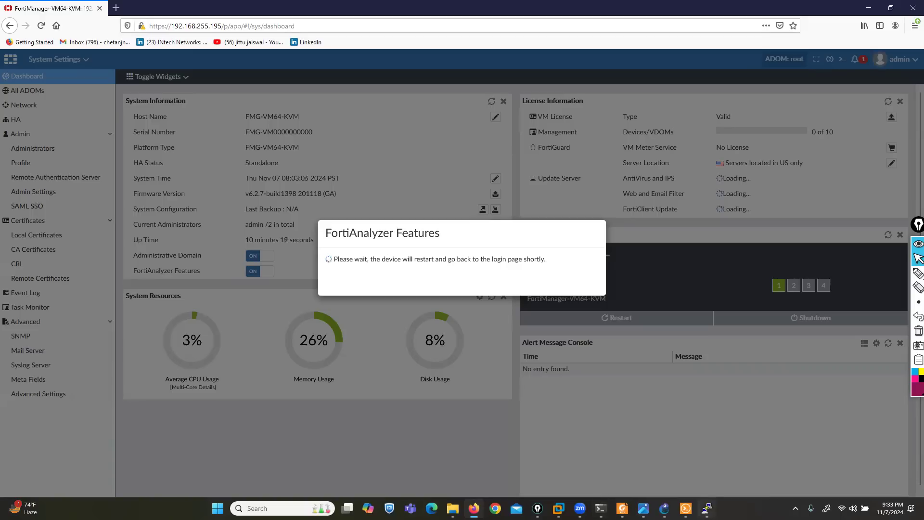
{"action": "left_click", "coordinate": [707, 509]}
{"action": "left_click_drag", "start_coordinate": [340, 140], "coordinate": [315, 112]}
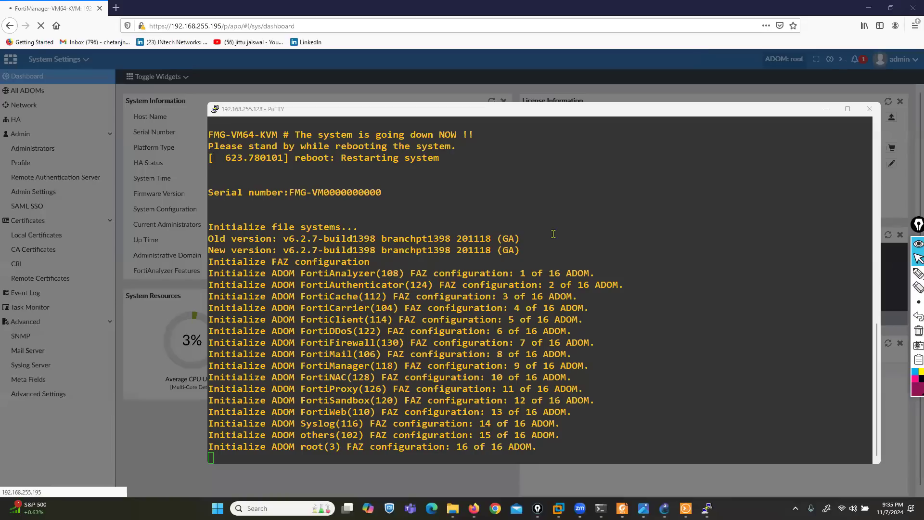
At the FortiManager console, refresh the login prompt and enter the username admin
{"action": "left_click", "coordinate": [462, 168]}
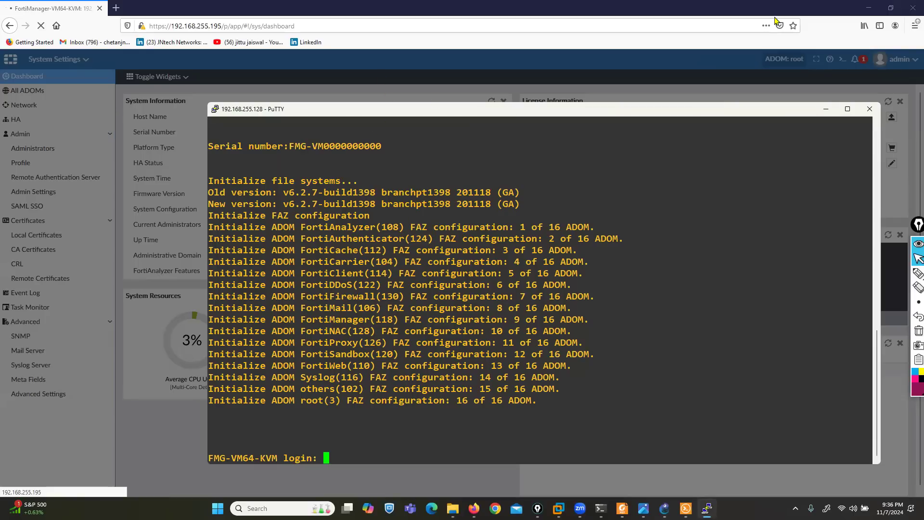
{"action": "key", "text": "Return"}
{"action": "key", "text": "Return"}
{"action": "key", "text": "Return"}
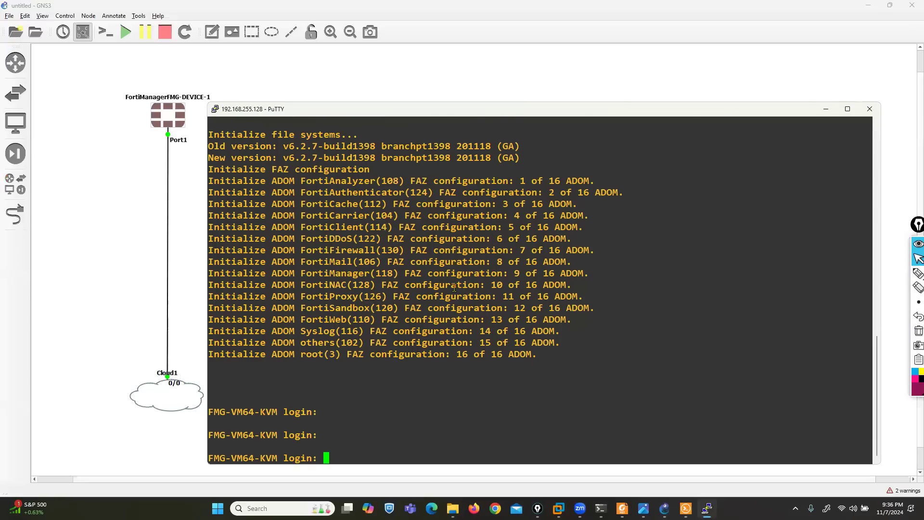
{"action": "type", "text": "admin"}
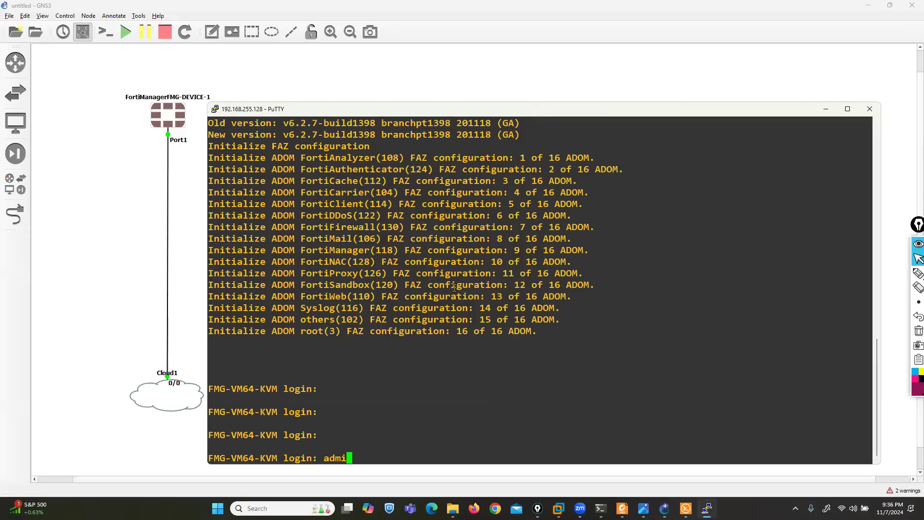
{"action": "key", "text": "Return"}
{"action": "key", "text": "Return"}
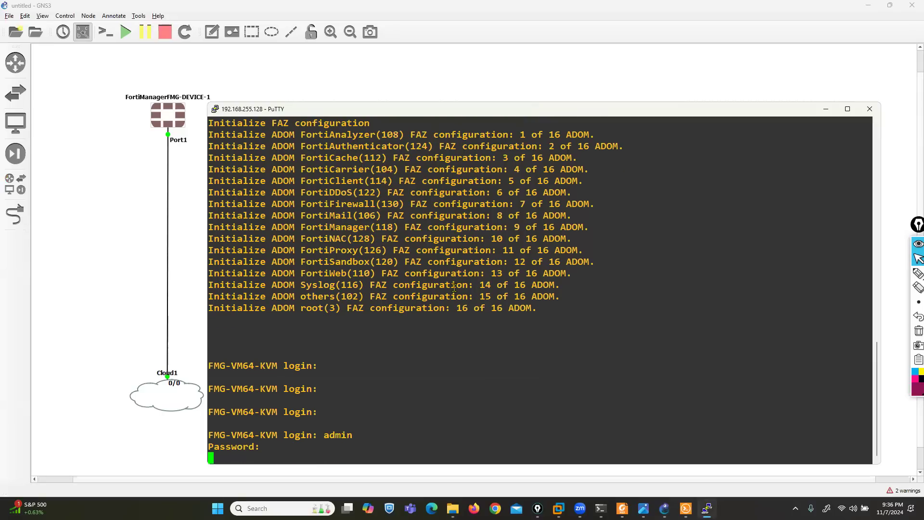
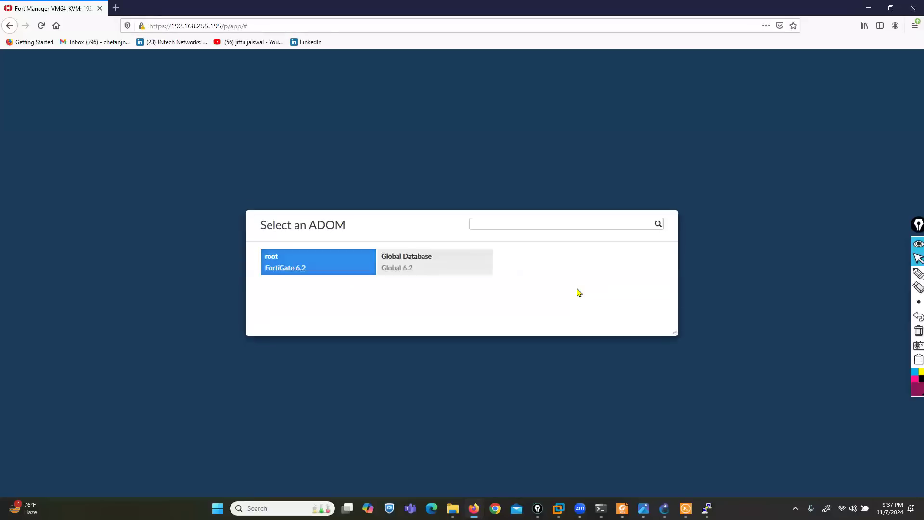
Enter the root ADOM, circle the bottom row of log and report tiles, and label them FAZ
{"action": "left_click", "coordinate": [306, 261]}
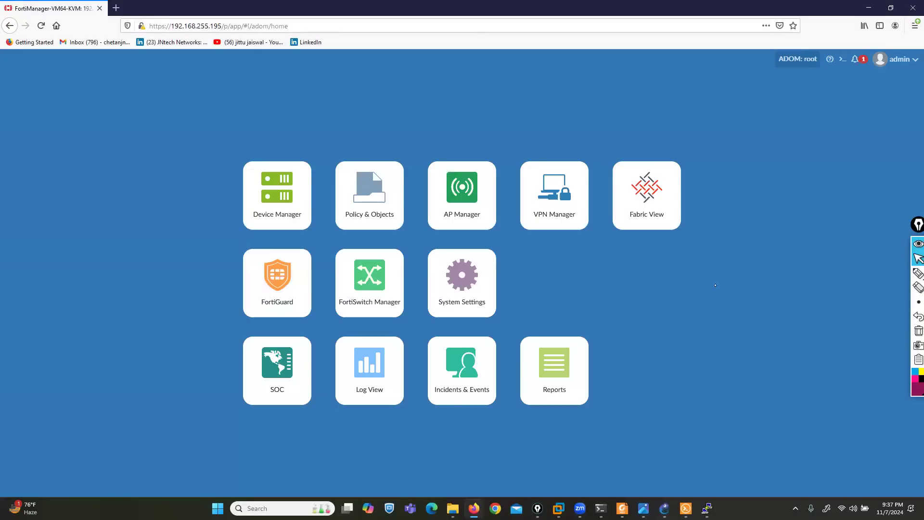
{"action": "mouse_move", "coordinate": [918, 273]}
{"action": "left_click", "coordinate": [890, 278]}
{"action": "mouse_move", "coordinate": [613, 320]}
{"action": "left_mouse_down"}
{"action": "mouse_move", "coordinate": [294, 332]}
{"action": "mouse_move", "coordinate": [204, 434]}
{"action": "mouse_move", "coordinate": [628, 430]}
{"action": "mouse_move", "coordinate": [605, 323]}
{"action": "left_mouse_up"}
{"action": "left_click_drag", "start_coordinate": [633, 364], "coordinate": [699, 357]}
{"action": "mouse_move", "coordinate": [719, 343]}
{"action": "left_mouse_down"}
{"action": "mouse_move", "coordinate": [718, 378]}
{"action": "mouse_move", "coordinate": [739, 341]}
{"action": "mouse_move", "coordinate": [737, 366]}
{"action": "left_mouse_up"}
{"action": "left_click_drag", "start_coordinate": [749, 376], "coordinate": [815, 367]}
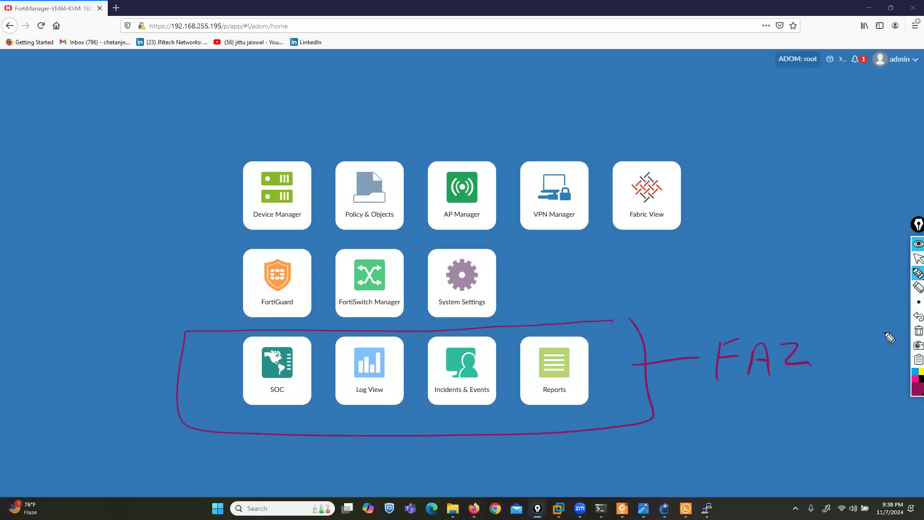
{"action": "left_click", "coordinate": [918, 333]}
{"action": "left_click", "coordinate": [918, 259]}
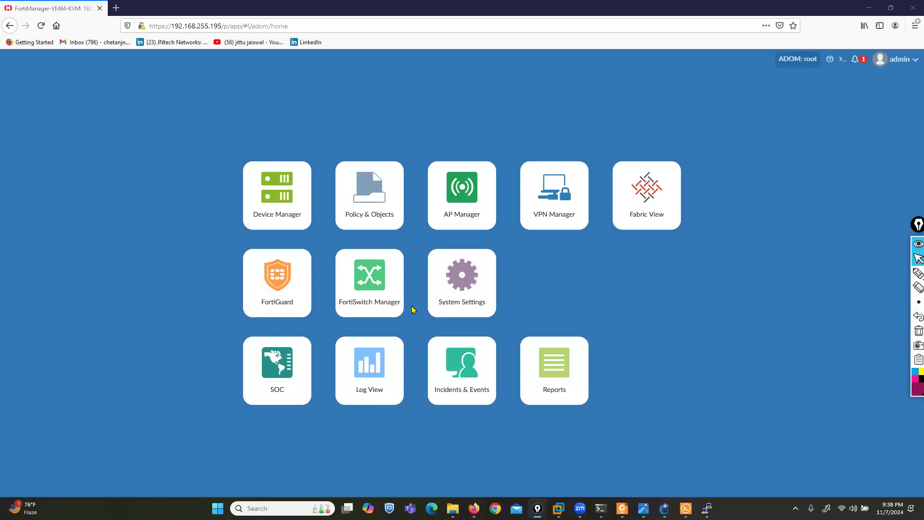
Open System Settings and mark the CPU, memory and disk usage gauges under System Resources
{"action": "left_click", "coordinate": [458, 295]}
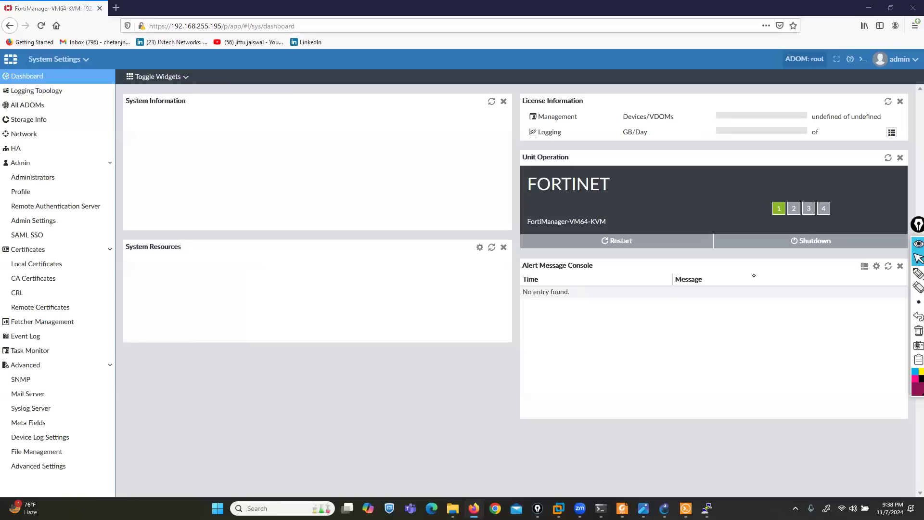
{"action": "left_click", "coordinate": [919, 273]}
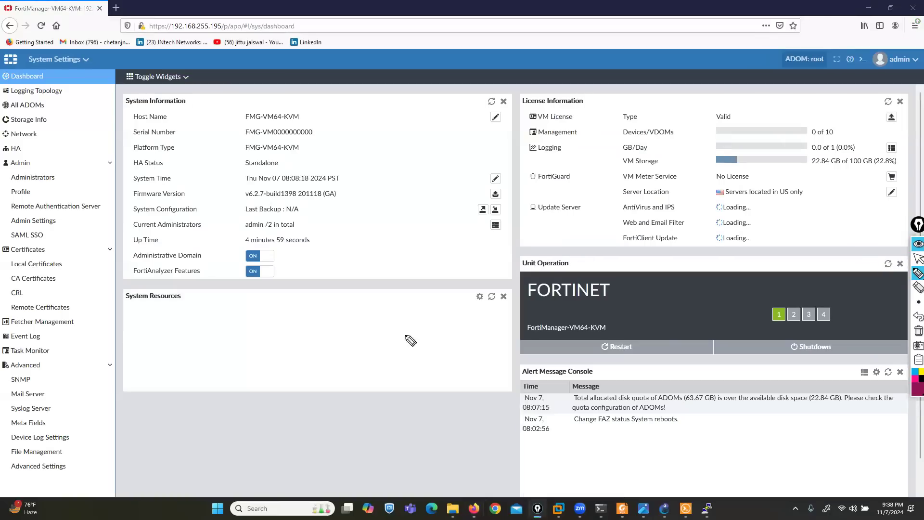
{"action": "mouse_move", "coordinate": [182, 288]}
{"action": "left_mouse_down"}
{"action": "mouse_move", "coordinate": [194, 288]}
{"action": "mouse_move", "coordinate": [194, 302]}
{"action": "left_mouse_up"}
{"action": "left_click_drag", "start_coordinate": [128, 287], "coordinate": [122, 311]}
{"action": "left_click_drag", "start_coordinate": [131, 430], "coordinate": [172, 368]}
{"action": "left_click_drag", "start_coordinate": [226, 429], "coordinate": [300, 373]}
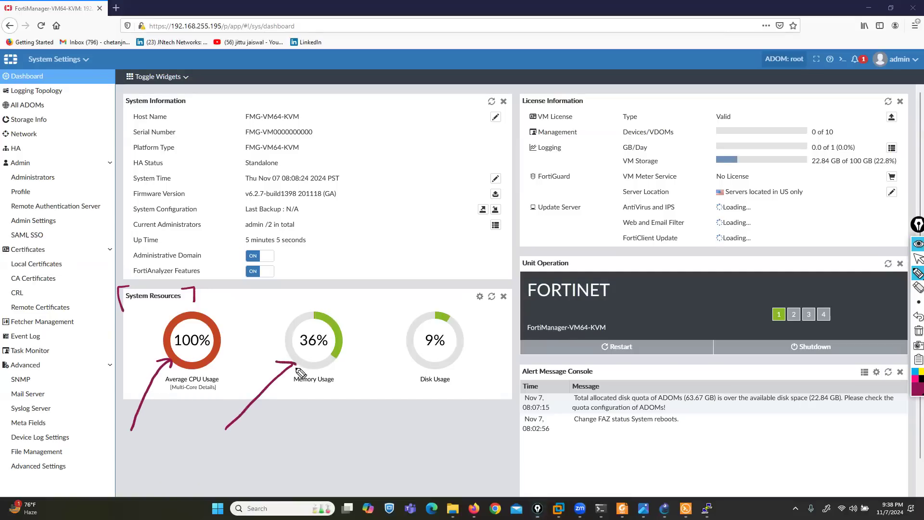
{"action": "mouse_move", "coordinate": [389, 423]}
{"action": "left_mouse_down"}
{"action": "mouse_move", "coordinate": [420, 376]}
{"action": "mouse_move", "coordinate": [423, 386]}
{"action": "left_mouse_up"}
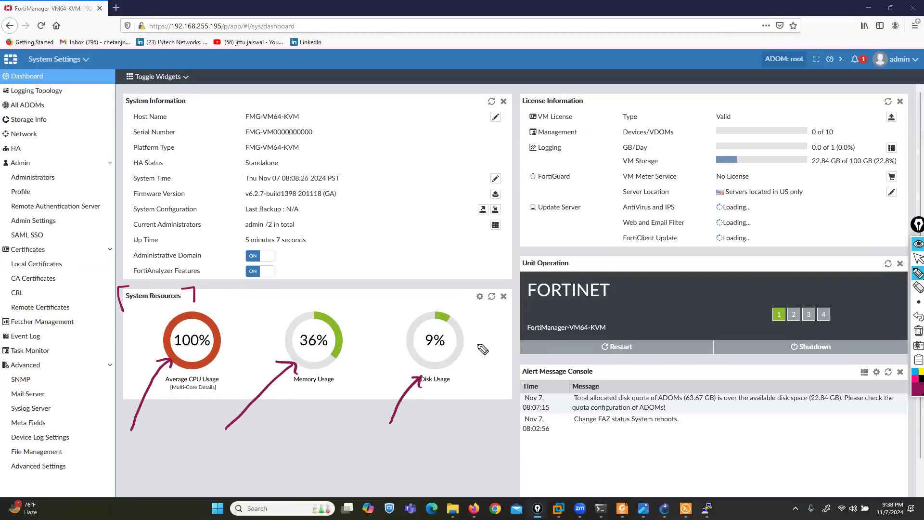
Highlight the License Information type, Devices/VDOMs and FortiGuard VM Meter Service lines
{"action": "mouse_move", "coordinate": [559, 86]}
{"action": "left_mouse_down"}
{"action": "mouse_move", "coordinate": [514, 89]}
{"action": "mouse_move", "coordinate": [518, 219]}
{"action": "mouse_move", "coordinate": [693, 265]}
{"action": "mouse_move", "coordinate": [917, 253]}
{"action": "mouse_move", "coordinate": [902, 75]}
{"action": "mouse_move", "coordinate": [604, 75]}
{"action": "left_mouse_up"}
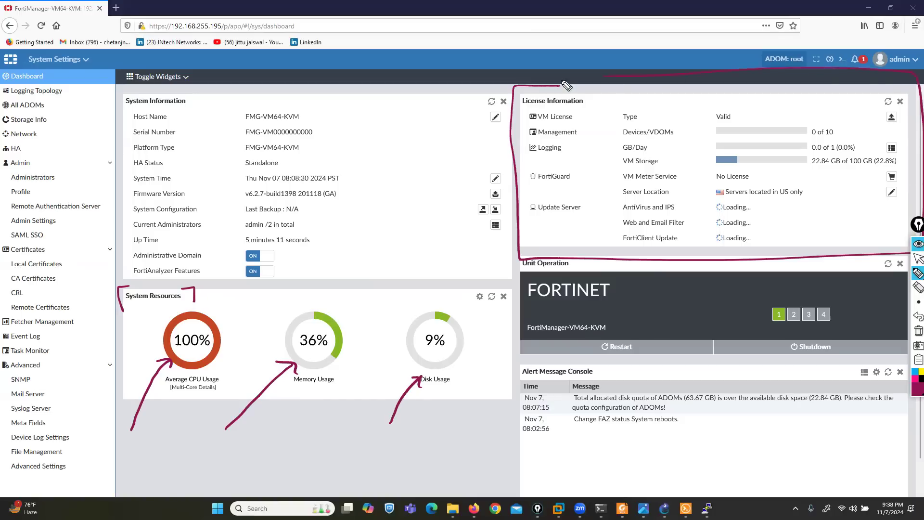
{"action": "mouse_move", "coordinate": [665, 111]}
{"action": "left_mouse_down"}
{"action": "mouse_move", "coordinate": [675, 118]}
{"action": "mouse_move", "coordinate": [698, 104]}
{"action": "mouse_move", "coordinate": [689, 132]}
{"action": "mouse_move", "coordinate": [704, 124]}
{"action": "left_mouse_up"}
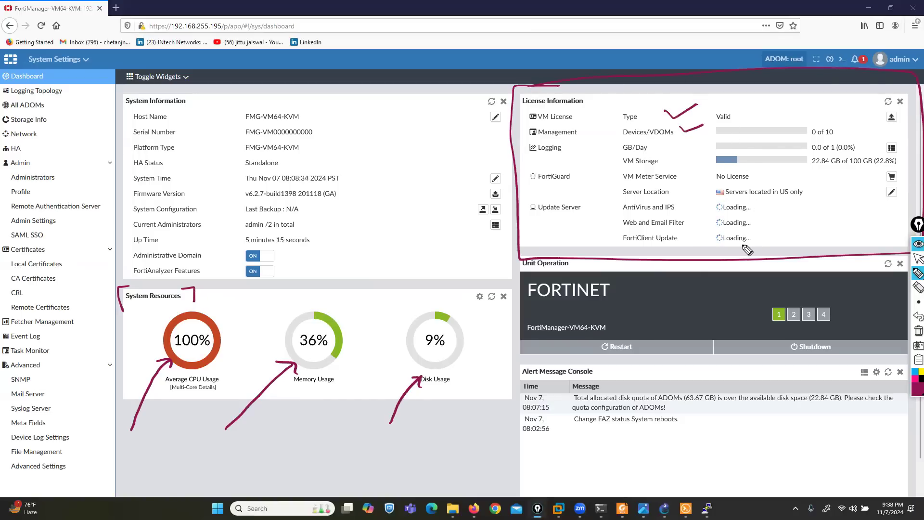
{"action": "left_click_drag", "start_coordinate": [527, 184], "coordinate": [754, 182]}
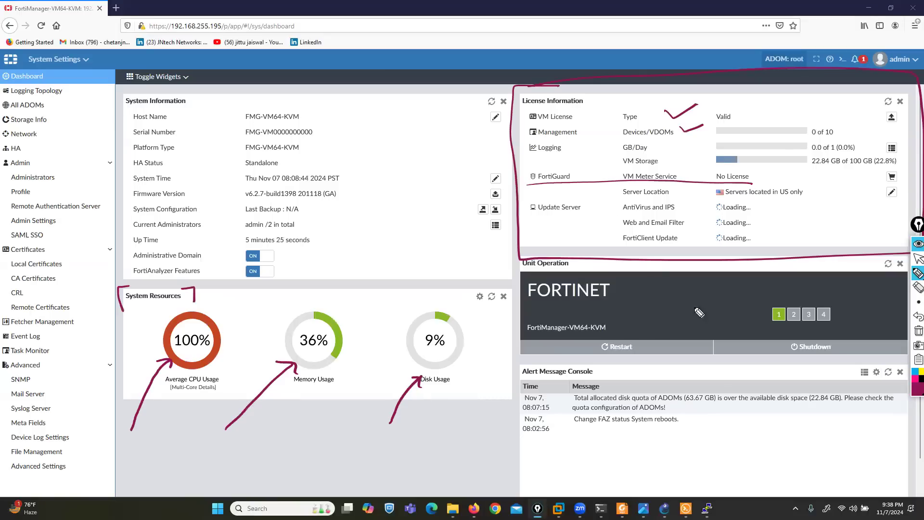
{"action": "left_click", "coordinate": [919, 331]}
Circle the unit's restart and shutdown actions and bracket the Alert Message Console
{"action": "mouse_move", "coordinate": [638, 333]}
{"action": "left_mouse_down"}
{"action": "mouse_move", "coordinate": [591, 339]}
{"action": "mouse_move", "coordinate": [648, 356]}
{"action": "mouse_move", "coordinate": [635, 327]}
{"action": "left_mouse_up"}
{"action": "mouse_move", "coordinate": [824, 327]}
{"action": "left_mouse_down"}
{"action": "mouse_move", "coordinate": [818, 365]}
{"action": "mouse_move", "coordinate": [835, 332]}
{"action": "left_mouse_up"}
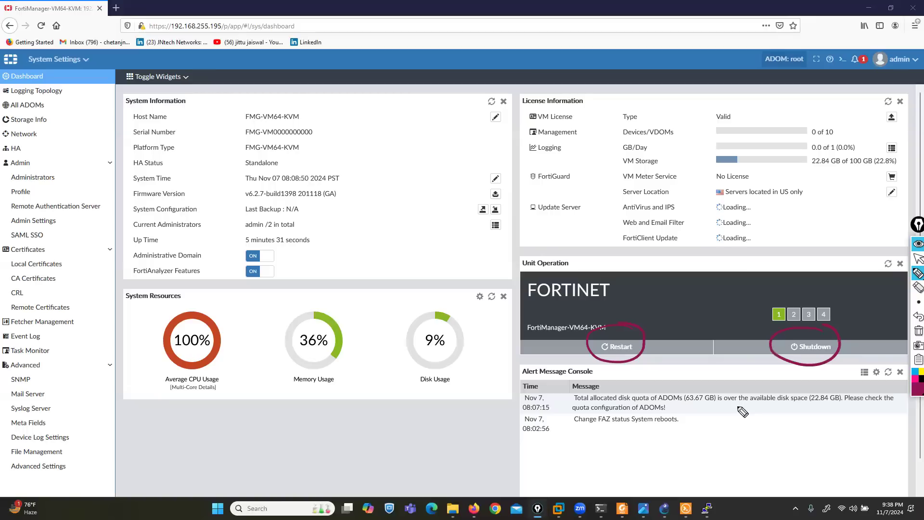
{"action": "left_click_drag", "start_coordinate": [545, 351], "coordinate": [520, 449]}
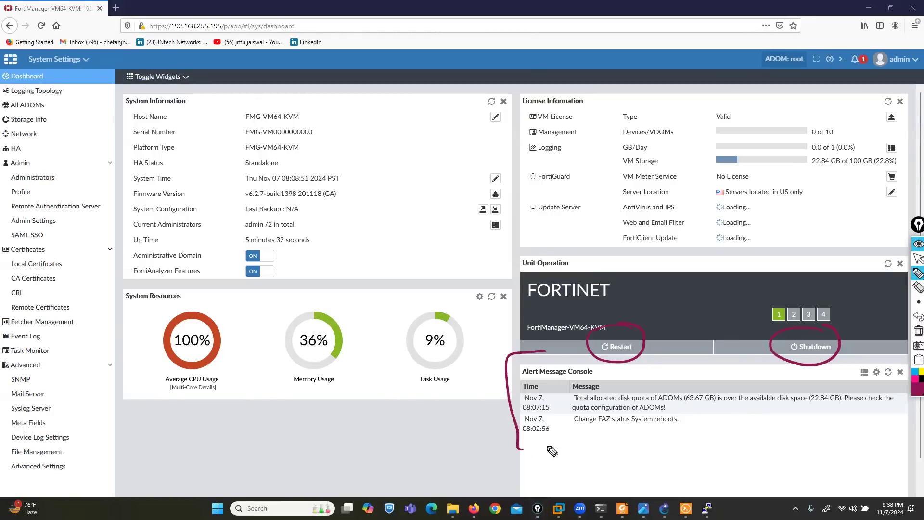
{"action": "mouse_move", "coordinate": [886, 360]}
{"action": "left_mouse_down"}
{"action": "mouse_move", "coordinate": [907, 380]}
{"action": "mouse_move", "coordinate": [885, 440]}
{"action": "left_mouse_up"}
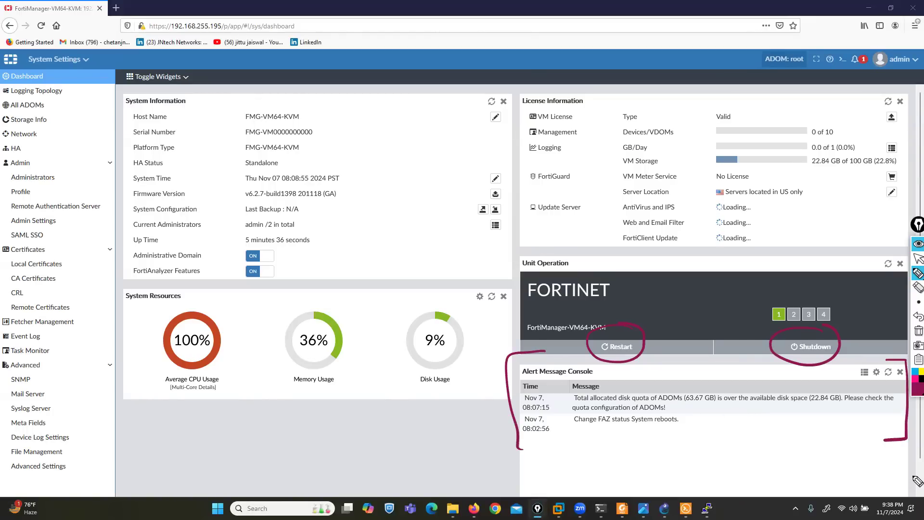
{"action": "left_click", "coordinate": [918, 331]}
{"action": "left_click", "coordinate": [914, 263]}
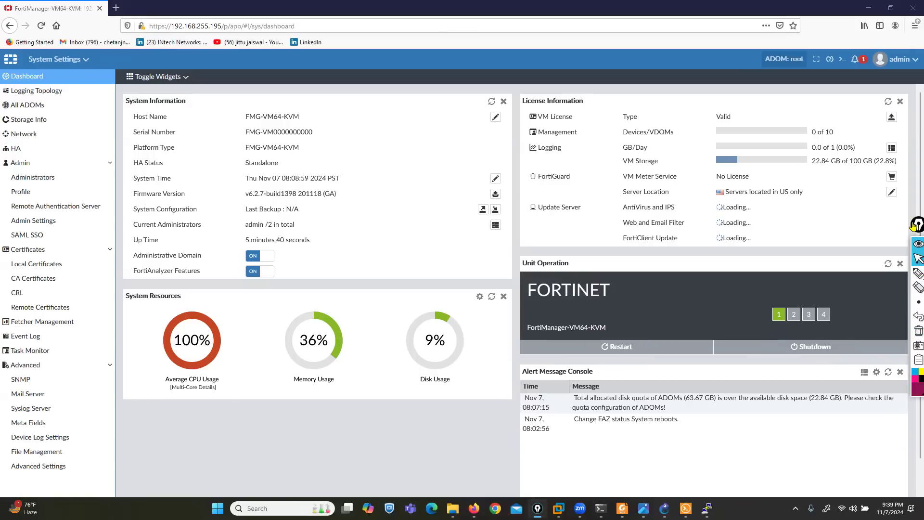
Open the admin account menu, then launch Paint with mspaint from the Run prompt
{"action": "left_click", "coordinate": [898, 59]}
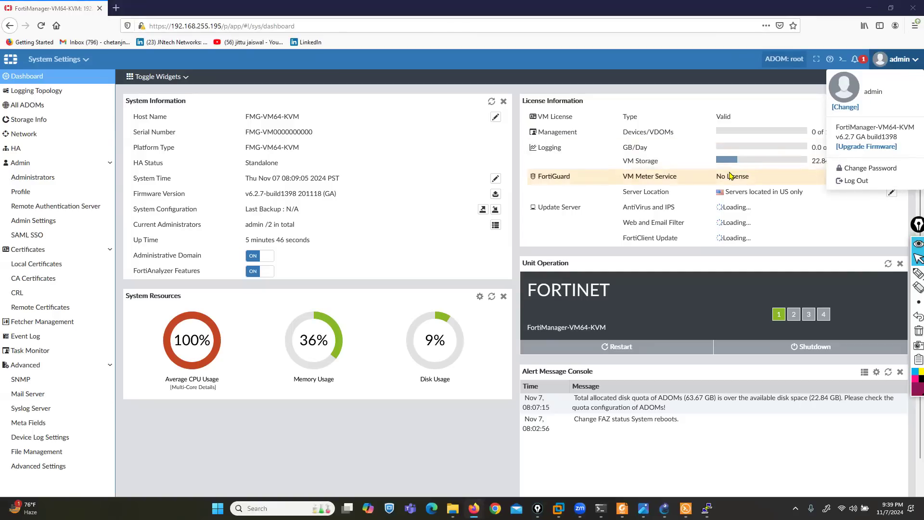
{"action": "key", "text": "super+r"}
{"action": "type", "text": "mspaint"}
{"action": "key", "text": "Return"}
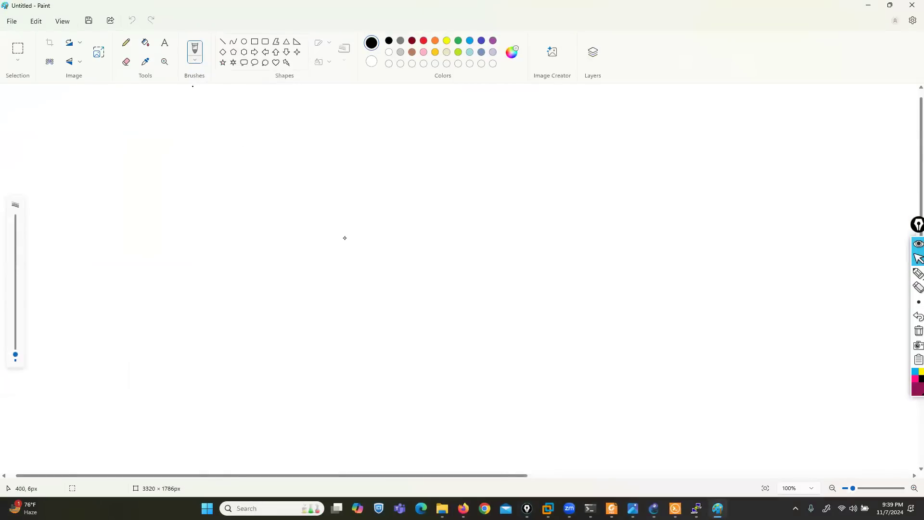
Fill the Paint canvas black and write a boxed yellow 'RBAC' heading
{"action": "left_click", "coordinate": [345, 237]}
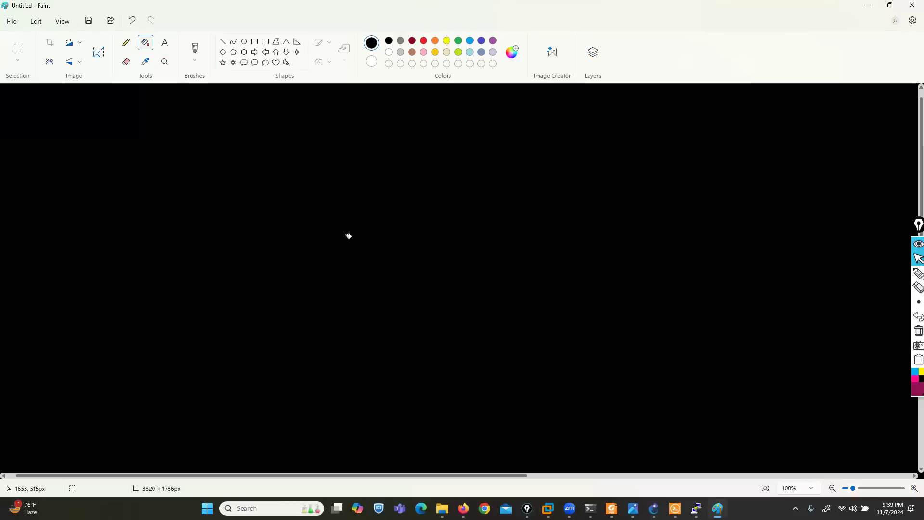
{"action": "left_click", "coordinate": [918, 273]}
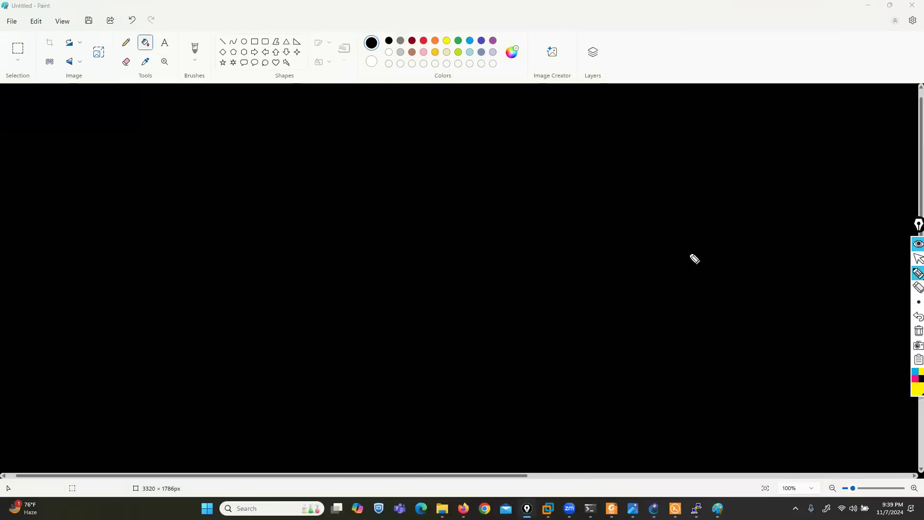
{"action": "mouse_move", "coordinate": [74, 177]}
{"action": "left_mouse_down"}
{"action": "mouse_move", "coordinate": [87, 141]}
{"action": "mouse_move", "coordinate": [126, 174]}
{"action": "mouse_move", "coordinate": [176, 165]}
{"action": "left_mouse_up"}
{"action": "mouse_move", "coordinate": [199, 173]}
{"action": "left_mouse_down"}
{"action": "mouse_move", "coordinate": [198, 149]}
{"action": "mouse_move", "coordinate": [41, 140]}
{"action": "mouse_move", "coordinate": [186, 192]}
{"action": "mouse_move", "coordinate": [206, 139]}
{"action": "mouse_move", "coordinate": [198, 130]}
{"action": "left_mouse_up"}
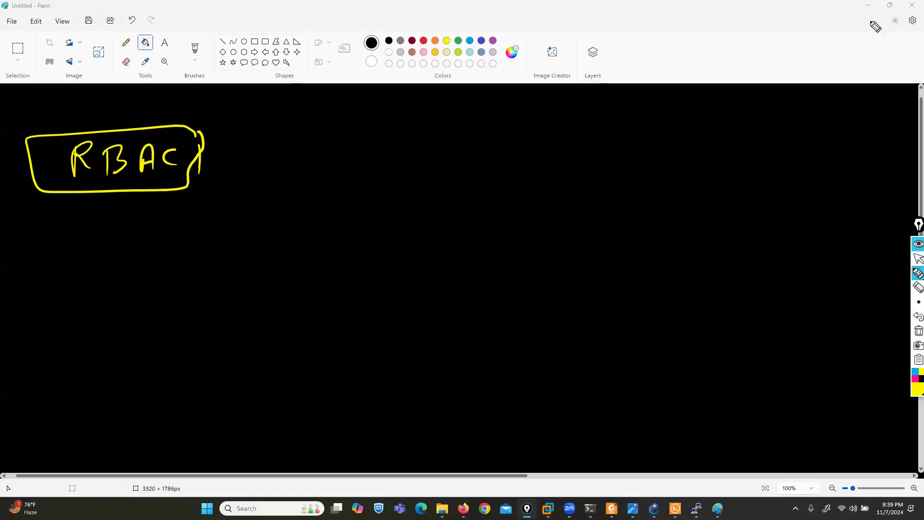
{"action": "left_click", "coordinate": [919, 259]}
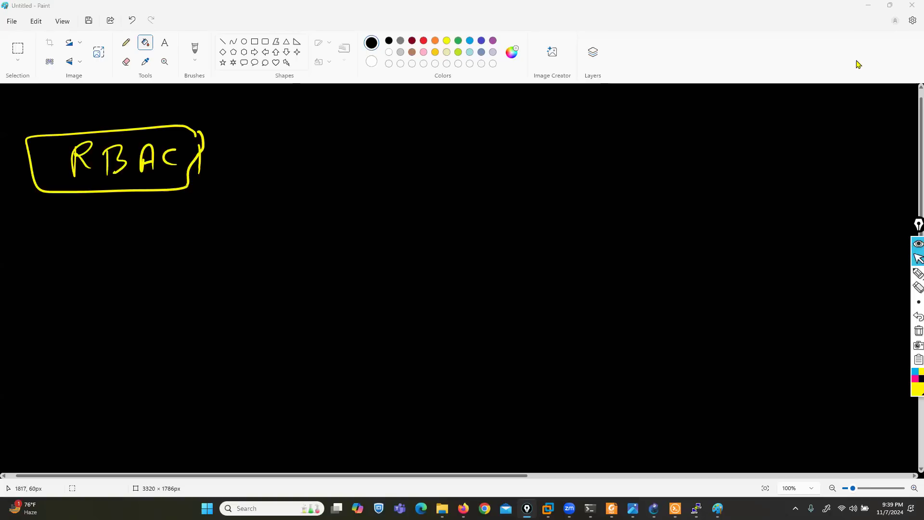
Minimize Paint and clear the RBAC ink to return to FortiManager
{"action": "left_click", "coordinate": [869, 5]}
{"action": "left_click", "coordinate": [917, 331]}
{"action": "left_click_drag", "start_coordinate": [868, 91], "coordinate": [882, 92]}
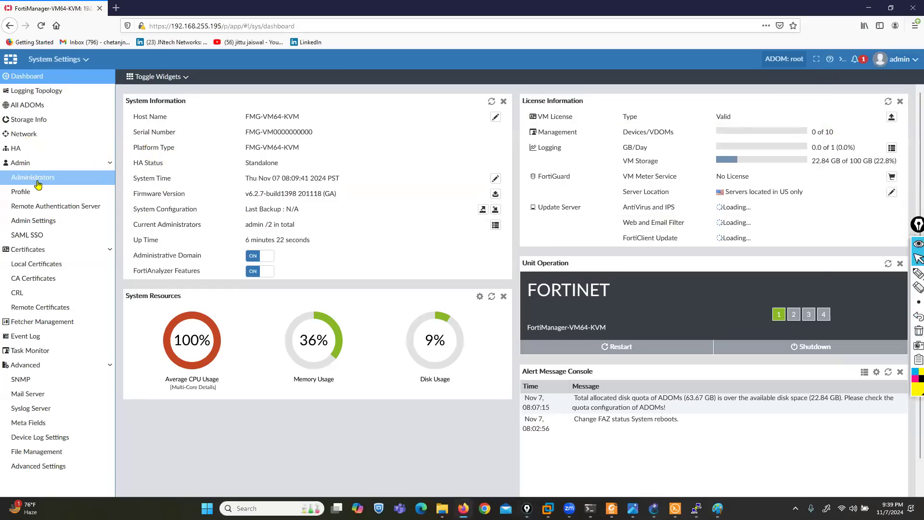
{"action": "left_click", "coordinate": [32, 177]}
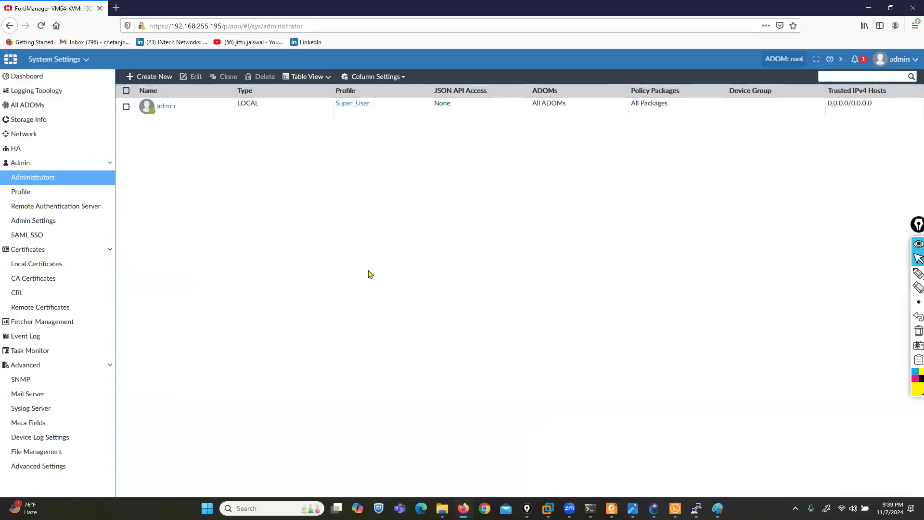
{"action": "left_click", "coordinate": [919, 273]}
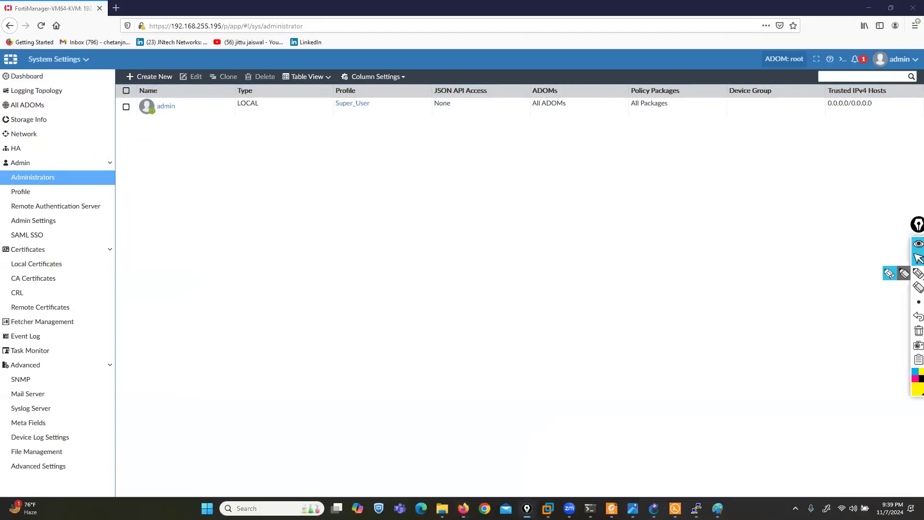
{"action": "left_click", "coordinate": [910, 379]}
{"action": "mouse_move", "coordinate": [167, 87]}
{"action": "left_mouse_down"}
{"action": "mouse_move", "coordinate": [126, 89]}
{"action": "mouse_move", "coordinate": [184, 126]}
{"action": "mouse_move", "coordinate": [160, 155]}
{"action": "mouse_move", "coordinate": [270, 91]}
{"action": "mouse_move", "coordinate": [223, 105]}
{"action": "mouse_move", "coordinate": [256, 100]}
{"action": "left_mouse_up"}
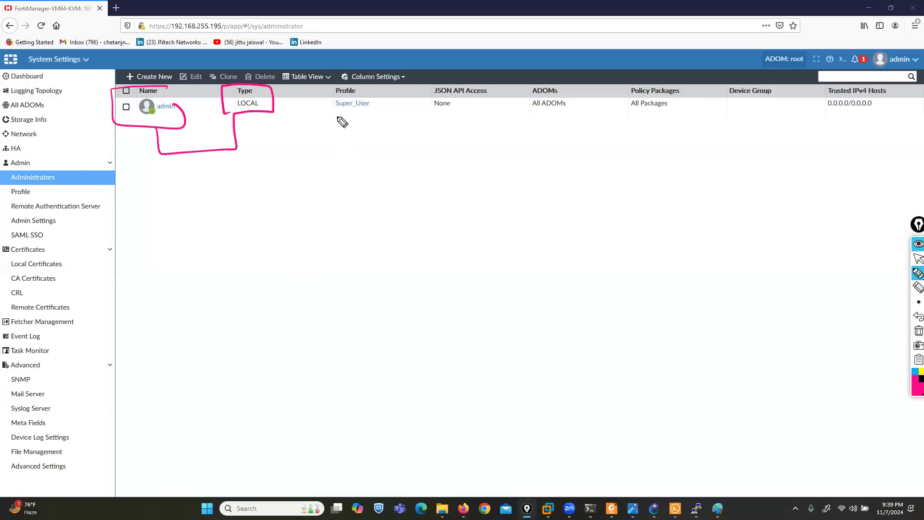
{"action": "mouse_move", "coordinate": [372, 82]}
{"action": "left_mouse_down"}
{"action": "mouse_move", "coordinate": [333, 83]}
{"action": "mouse_move", "coordinate": [361, 124]}
{"action": "mouse_move", "coordinate": [382, 86]}
{"action": "left_mouse_up"}
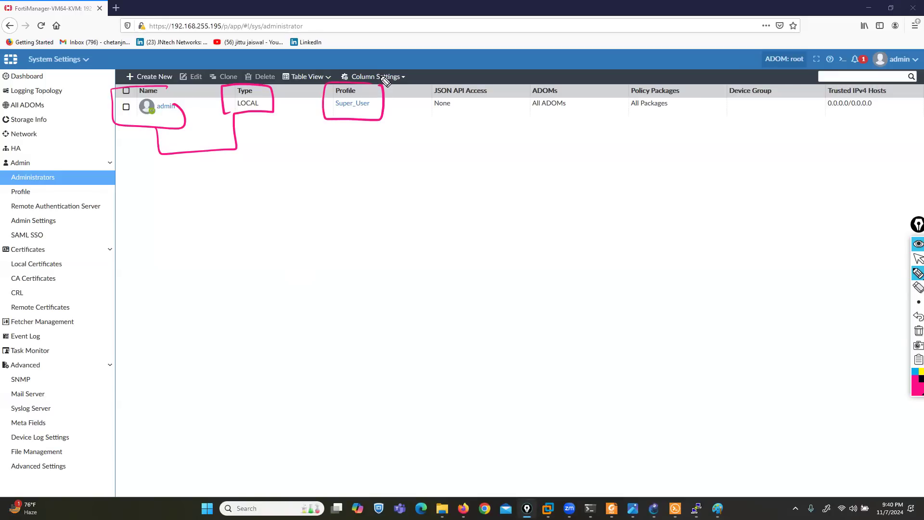
{"action": "mouse_move", "coordinate": [571, 76]}
{"action": "left_mouse_down"}
{"action": "mouse_move", "coordinate": [574, 123]}
{"action": "mouse_move", "coordinate": [571, 79]}
{"action": "left_mouse_up"}
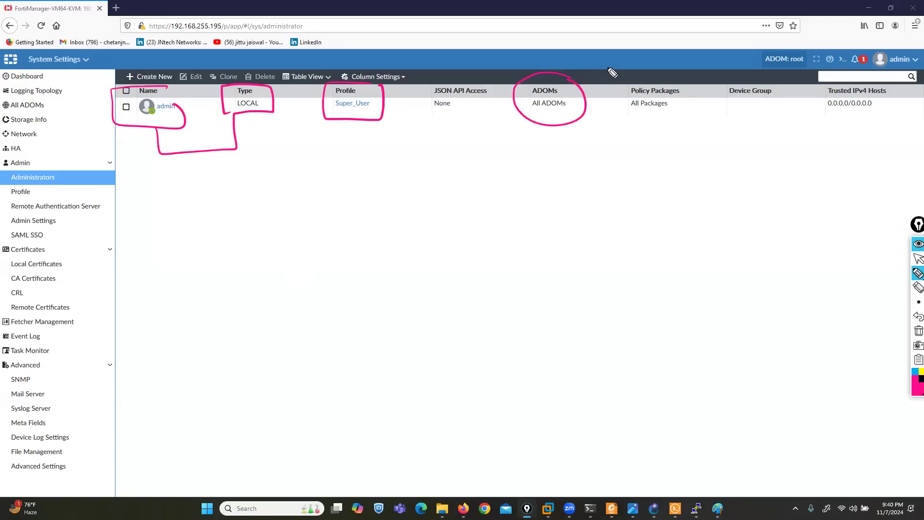
{"action": "left_click_drag", "start_coordinate": [352, 169], "coordinate": [359, 118]}
{"action": "mouse_move", "coordinate": [555, 198]}
{"action": "left_mouse_down"}
{"action": "mouse_move", "coordinate": [554, 120]}
{"action": "mouse_move", "coordinate": [565, 121]}
{"action": "left_mouse_up"}
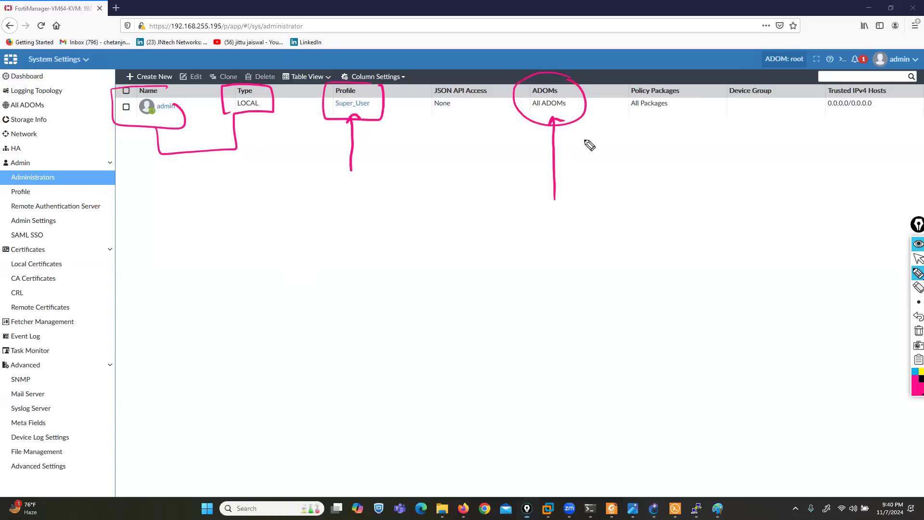
{"action": "mouse_move", "coordinate": [182, 95]}
{"action": "left_mouse_down"}
{"action": "mouse_move", "coordinate": [145, 90]}
{"action": "mouse_move", "coordinate": [154, 129]}
{"action": "mouse_move", "coordinate": [176, 89]}
{"action": "left_mouse_up"}
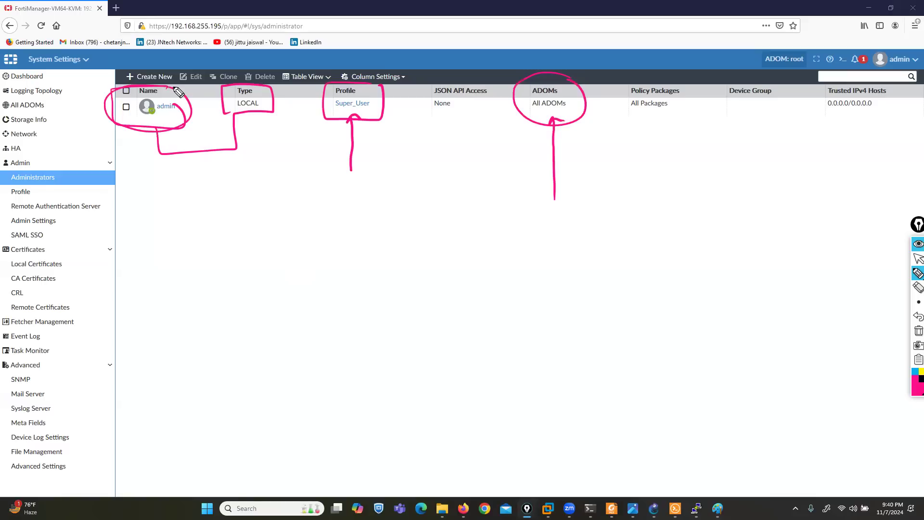
{"action": "mouse_move", "coordinate": [688, 79]}
{"action": "left_mouse_down"}
{"action": "mouse_move", "coordinate": [642, 75]}
{"action": "mouse_move", "coordinate": [699, 104]}
{"action": "mouse_move", "coordinate": [682, 74]}
{"action": "left_mouse_up"}
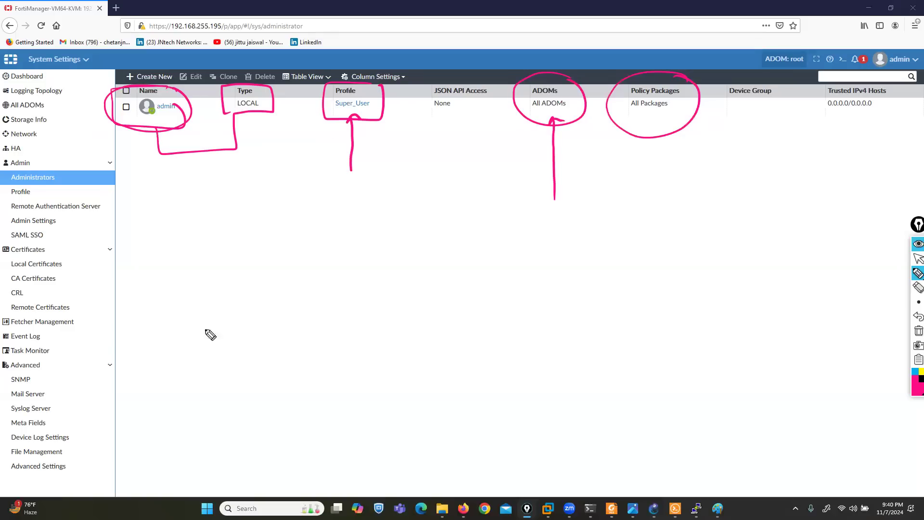
{"action": "mouse_move", "coordinate": [888, 90]}
{"action": "left_mouse_down"}
{"action": "mouse_move", "coordinate": [820, 133]}
{"action": "mouse_move", "coordinate": [883, 80]}
{"action": "left_mouse_up"}
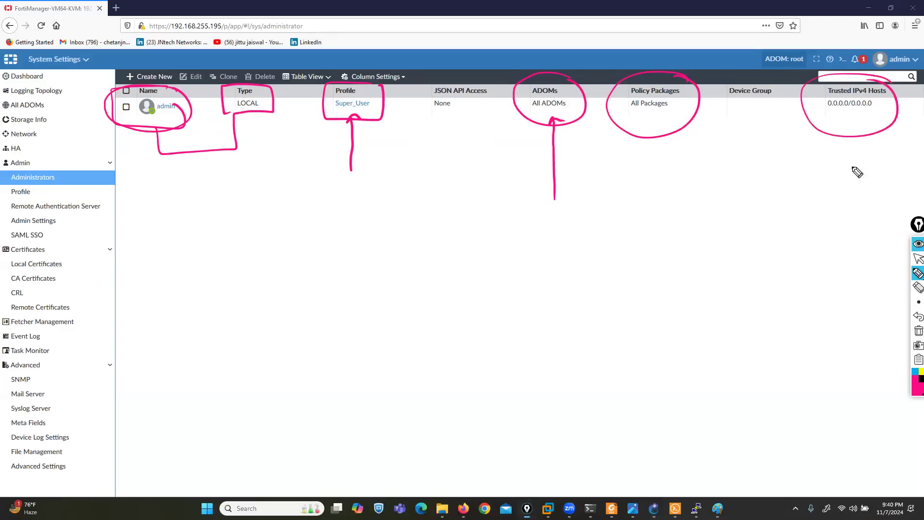
{"action": "left_click", "coordinate": [915, 330]}
{"action": "left_click", "coordinate": [915, 262]}
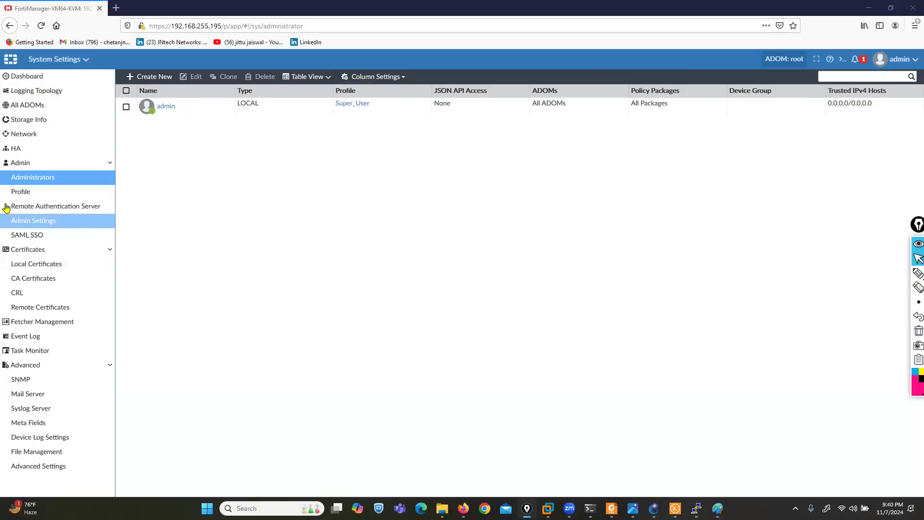
Open Admin > Profile and mark Restricted_User, Standard_User, Super_User and Package_User
{"action": "left_click", "coordinate": [21, 193]}
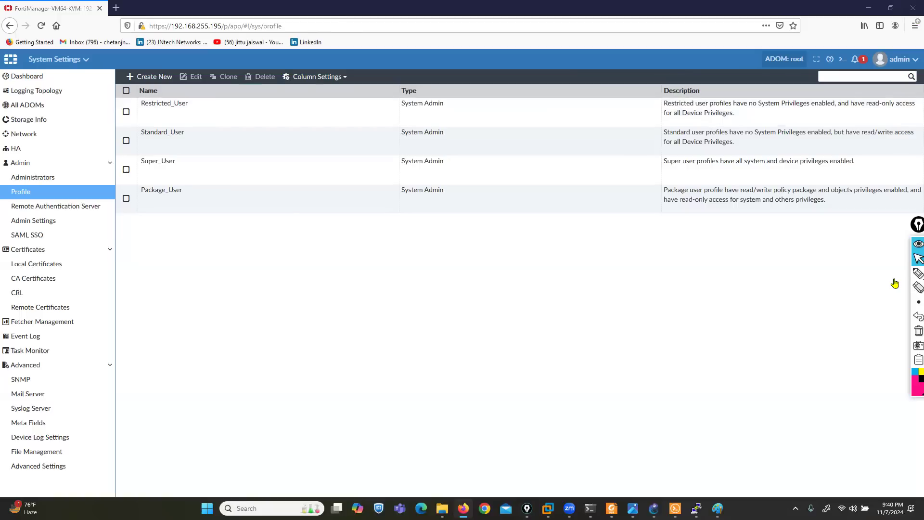
{"action": "key", "text": "ctrl+shift+p"}
{"action": "mouse_move", "coordinate": [64, 106]}
{"action": "left_mouse_down"}
{"action": "mouse_move", "coordinate": [117, 102]}
{"action": "mouse_move", "coordinate": [142, 115]}
{"action": "mouse_move", "coordinate": [197, 115]}
{"action": "left_mouse_up"}
{"action": "left_click_drag", "start_coordinate": [55, 142], "coordinate": [143, 144]}
{"action": "left_click_drag", "start_coordinate": [185, 121], "coordinate": [195, 143]}
{"action": "mouse_move", "coordinate": [48, 177]}
{"action": "left_mouse_down"}
{"action": "mouse_move", "coordinate": [126, 166]}
{"action": "mouse_move", "coordinate": [142, 178]}
{"action": "mouse_move", "coordinate": [192, 178]}
{"action": "left_mouse_up"}
{"action": "mouse_move", "coordinate": [61, 216]}
{"action": "left_mouse_down"}
{"action": "mouse_move", "coordinate": [126, 199]}
{"action": "mouse_move", "coordinate": [137, 207]}
{"action": "left_mouse_up"}
{"action": "left_click_drag", "start_coordinate": [176, 182], "coordinate": [200, 202]}
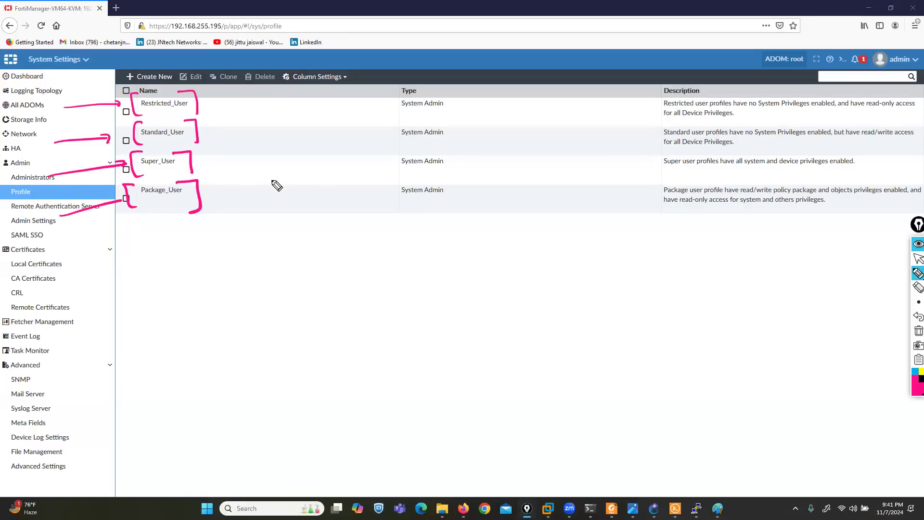
{"action": "left_click", "coordinate": [918, 259]}
In File Explorer, move from DAY 1 to the day 2 folder and open 11.png
{"action": "left_click", "coordinate": [442, 509]}
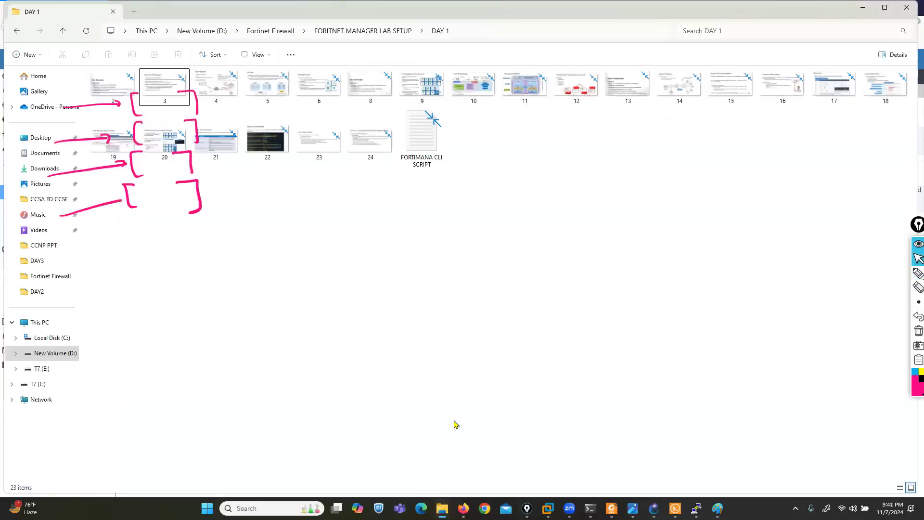
{"action": "key", "text": "alt+Left"}
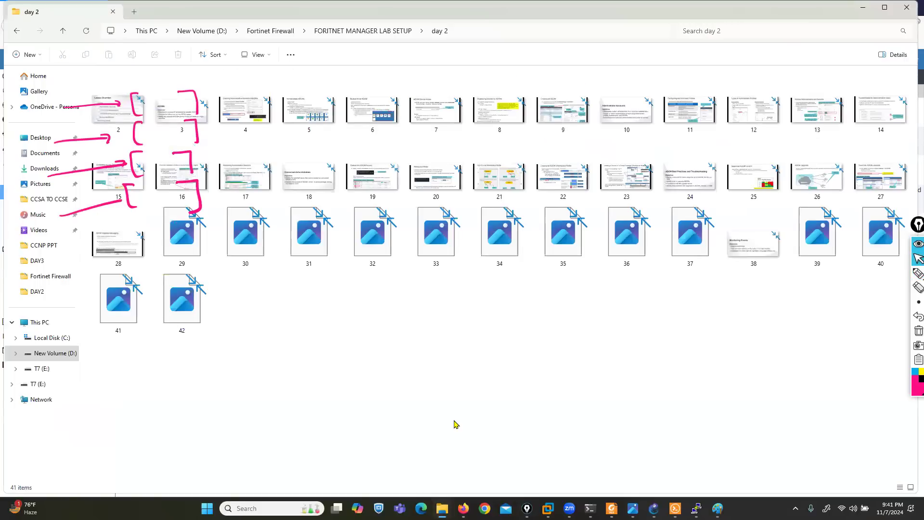
{"action": "key", "text": "Right"}
{"action": "key", "text": "Right"}
{"action": "key", "text": "Right"}
{"action": "key", "text": "Right"}
{"action": "key", "text": "Right"}
{"action": "key", "text": "Right"}
{"action": "key", "text": "Right"}
{"action": "key", "text": "Right"}
{"action": "key", "text": "Right"}
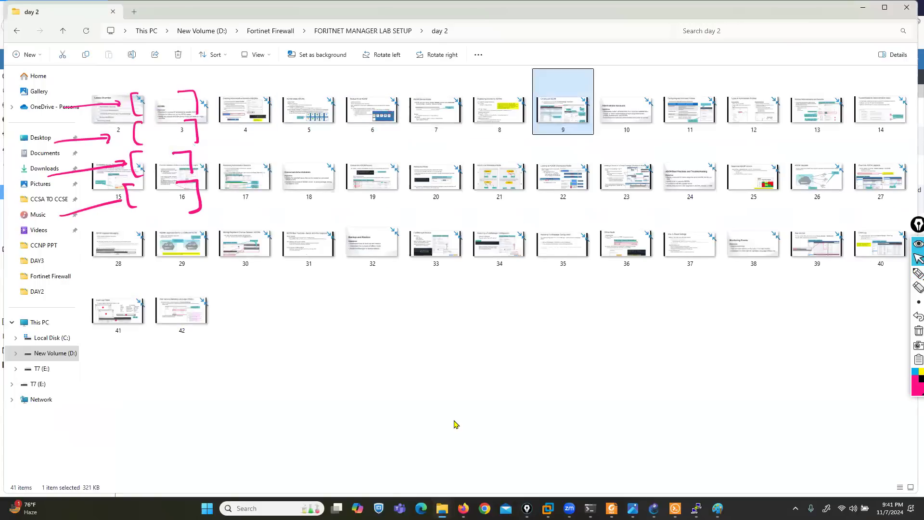
{"action": "key", "text": "Return"}
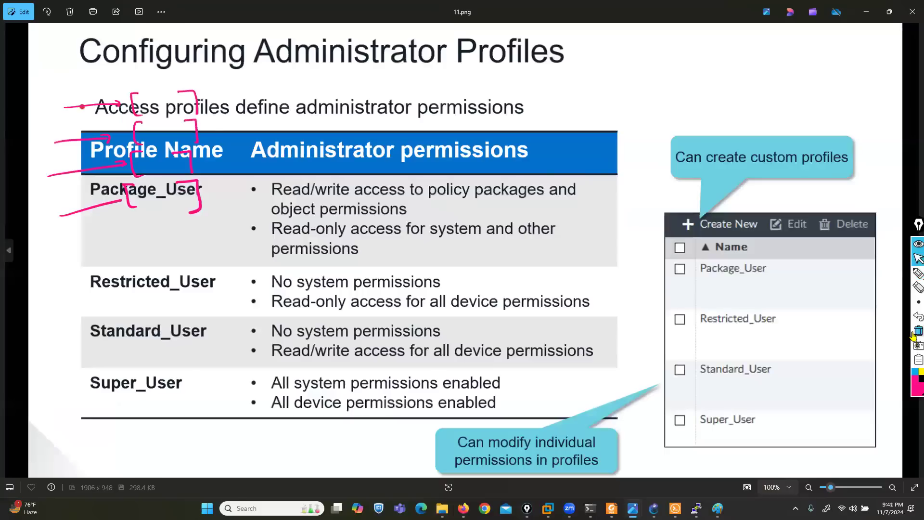
{"action": "left_click", "coordinate": [917, 333]}
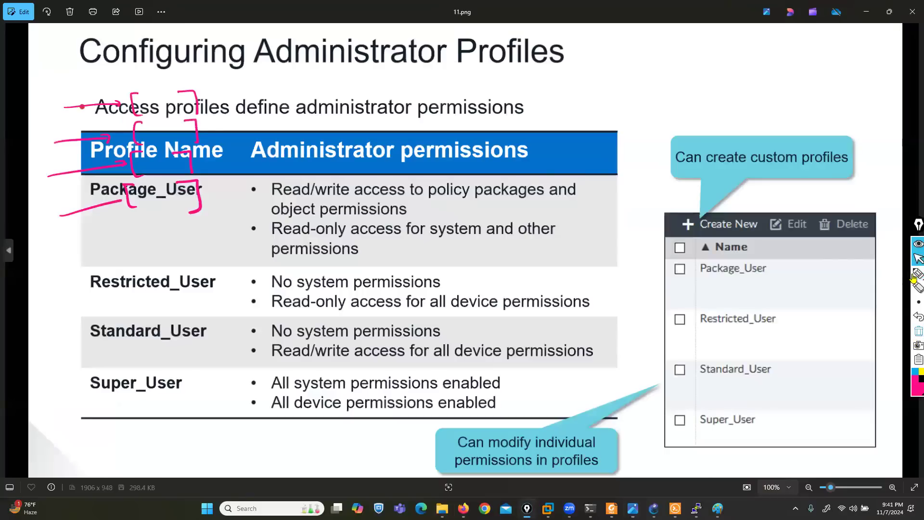
{"action": "left_click", "coordinate": [890, 274]}
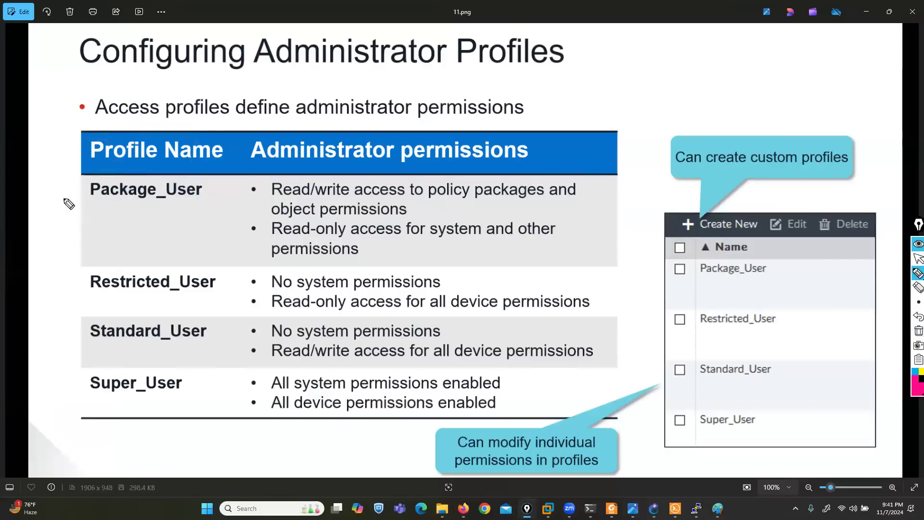
{"action": "left_click_drag", "start_coordinate": [26, 191], "coordinate": [72, 196]}
{"action": "left_click_drag", "start_coordinate": [20, 285], "coordinate": [78, 283]}
{"action": "left_click_drag", "start_coordinate": [19, 331], "coordinate": [74, 333]}
{"action": "left_click_drag", "start_coordinate": [27, 391], "coordinate": [80, 395]}
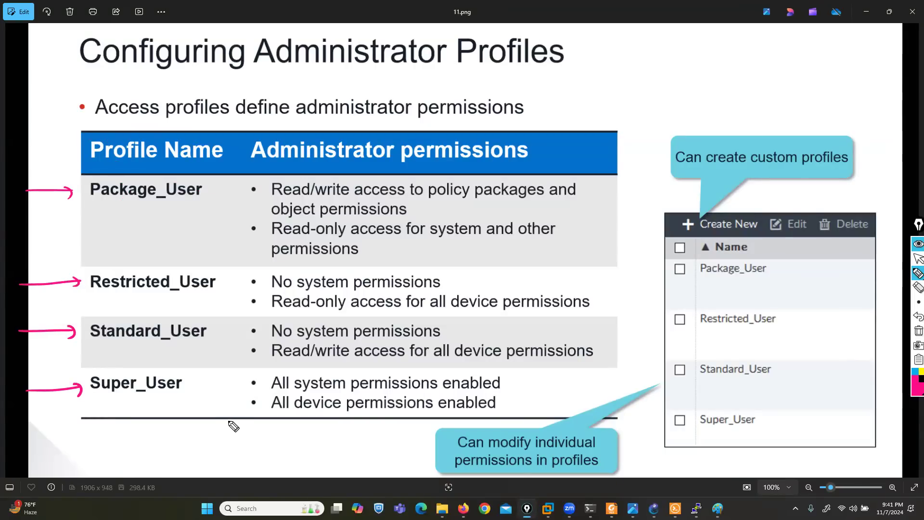
{"action": "mouse_move", "coordinate": [195, 174]}
{"action": "left_mouse_down"}
{"action": "mouse_move", "coordinate": [121, 177]}
{"action": "mouse_move", "coordinate": [125, 212]}
{"action": "mouse_move", "coordinate": [205, 202]}
{"action": "mouse_move", "coordinate": [198, 175]}
{"action": "left_mouse_up"}
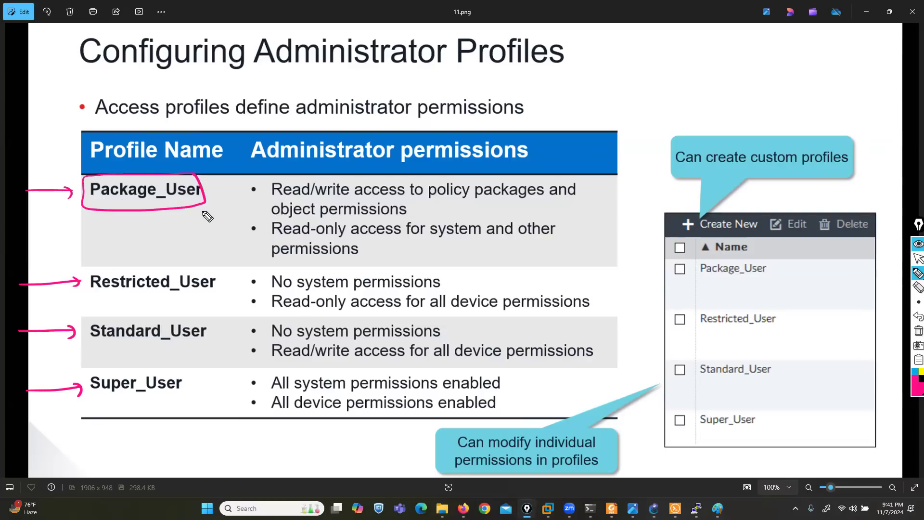
{"action": "left_click_drag", "start_coordinate": [272, 198], "coordinate": [526, 198]}
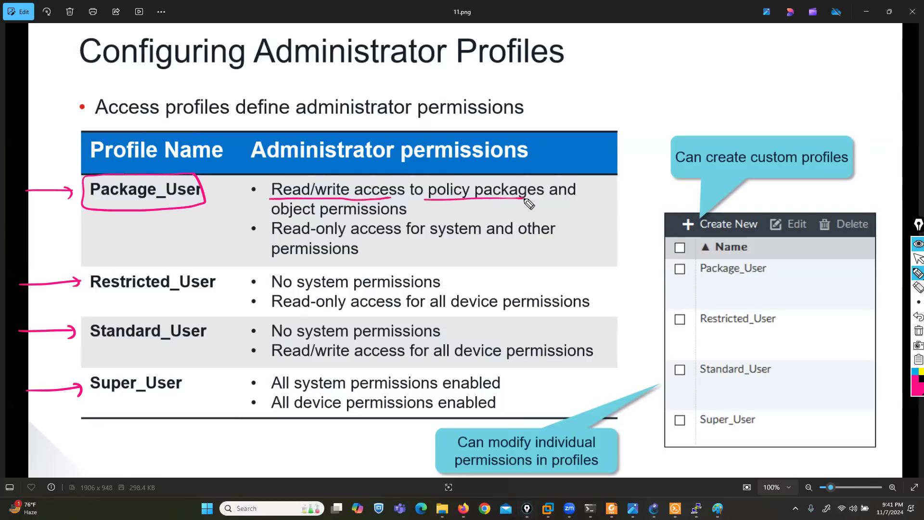
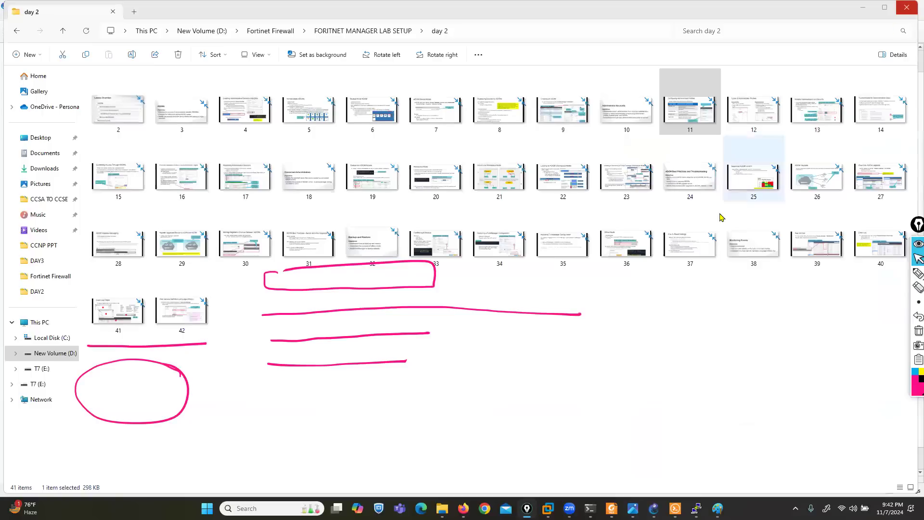
Bring the FortiManager admin profiles page in Firefox back to the front
{"action": "left_click", "coordinate": [463, 509]}
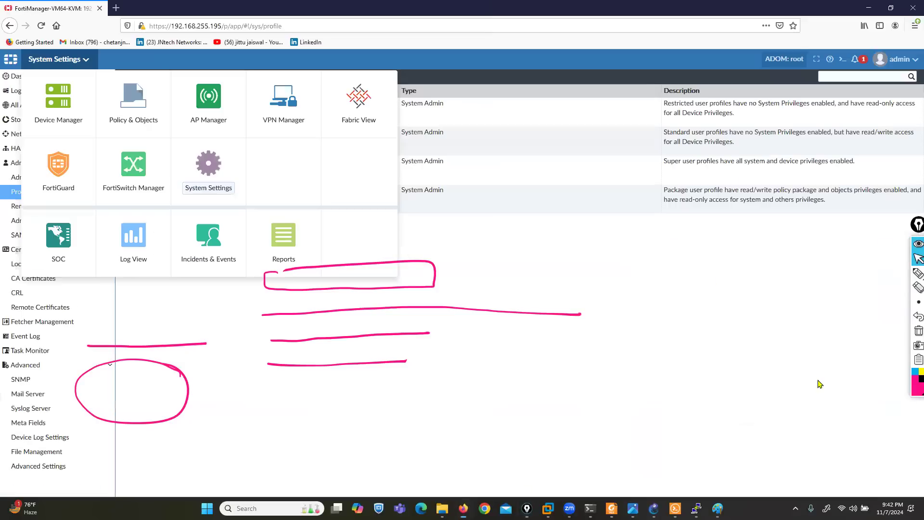
Start a new admin profile named L3ADMIN
{"action": "left_click", "coordinate": [526, 372]}
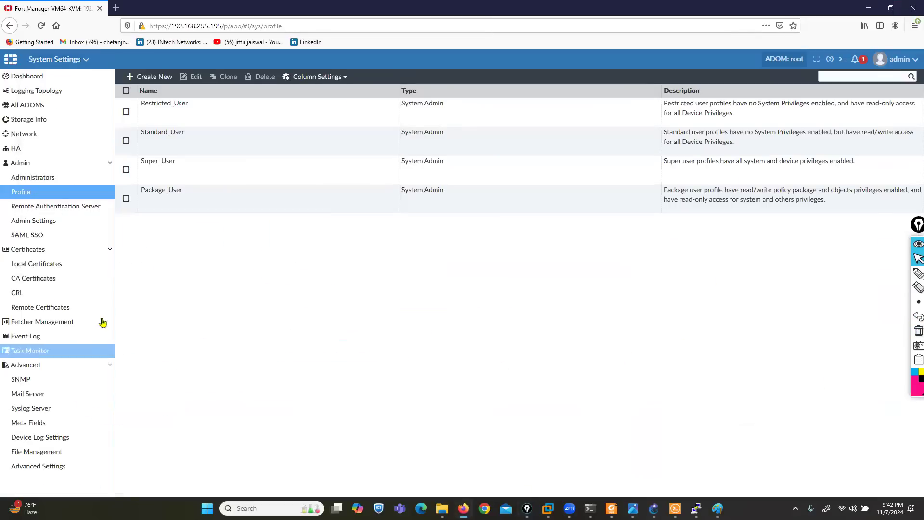
{"action": "left_click", "coordinate": [151, 78]}
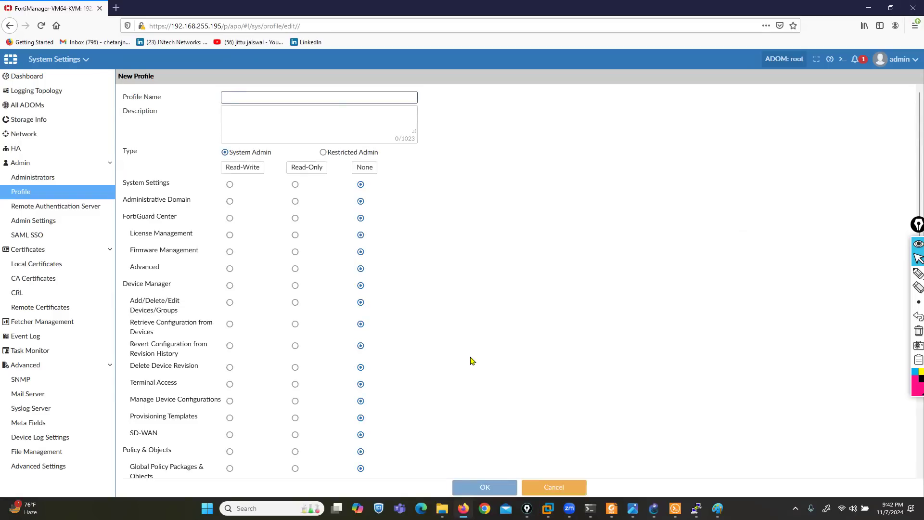
{"action": "left_click", "coordinate": [299, 97]}
{"action": "type", "text": "l"}
{"action": "key", "text": "BackSpace"}
{"action": "type", "text": "L3ADMIN11"}
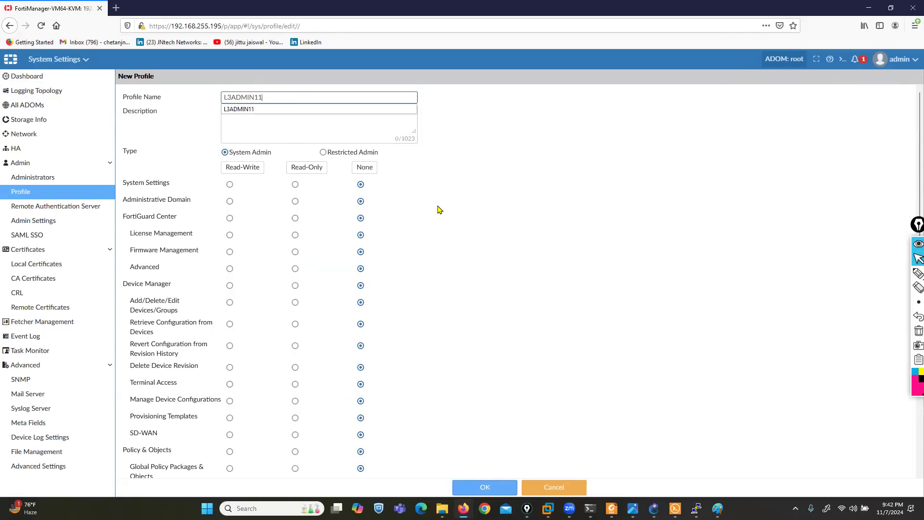
{"action": "key", "text": "BackSpace"}
{"action": "key", "text": "BackSpace"}
{"action": "left_click", "coordinate": [531, 273]}
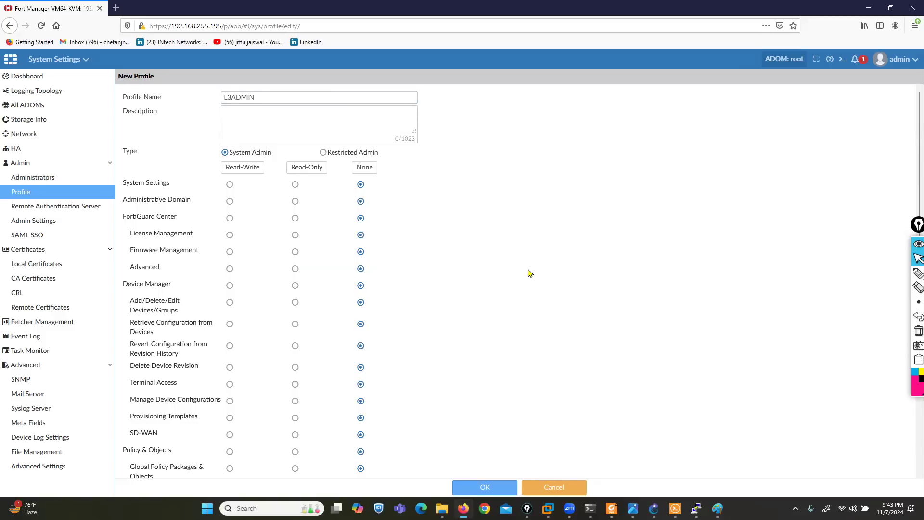
Highlight the System Admin and Restricted Admin Type choices, then clear the ink
{"action": "left_click", "coordinate": [918, 273]}
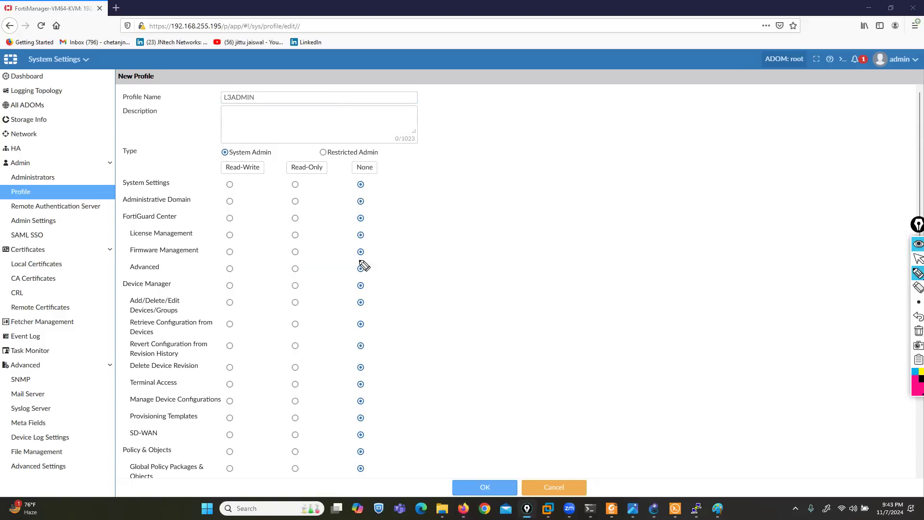
{"action": "mouse_move", "coordinate": [137, 141]}
{"action": "left_mouse_down"}
{"action": "mouse_move", "coordinate": [114, 146]}
{"action": "mouse_move", "coordinate": [151, 153]}
{"action": "left_mouse_up"}
{"action": "mouse_move", "coordinate": [257, 143]}
{"action": "left_mouse_down"}
{"action": "mouse_move", "coordinate": [278, 143]}
{"action": "mouse_move", "coordinate": [278, 157]}
{"action": "left_mouse_up"}
{"action": "left_click_drag", "start_coordinate": [217, 143], "coordinate": [214, 157]}
{"action": "left_click_drag", "start_coordinate": [321, 144], "coordinate": [318, 160]}
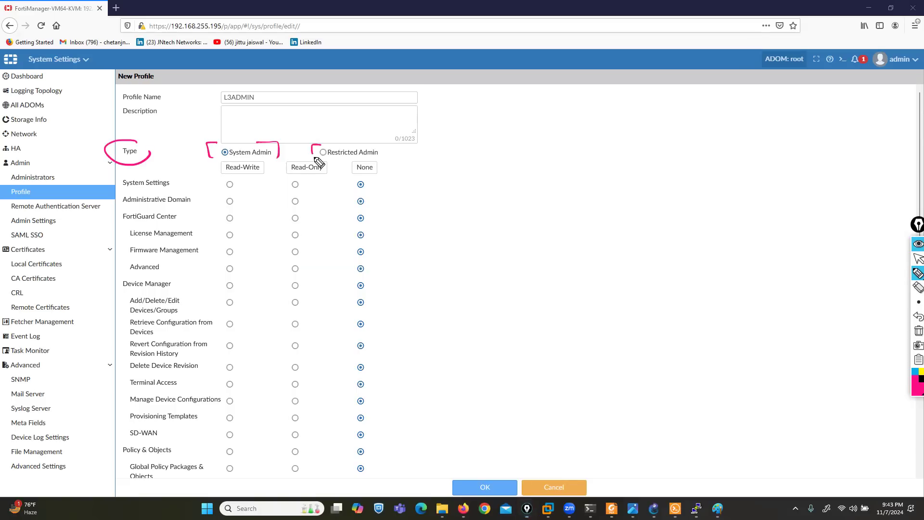
{"action": "left_click_drag", "start_coordinate": [380, 144], "coordinate": [382, 159]}
{"action": "left_click", "coordinate": [914, 331]}
{"action": "left_click", "coordinate": [918, 259]}
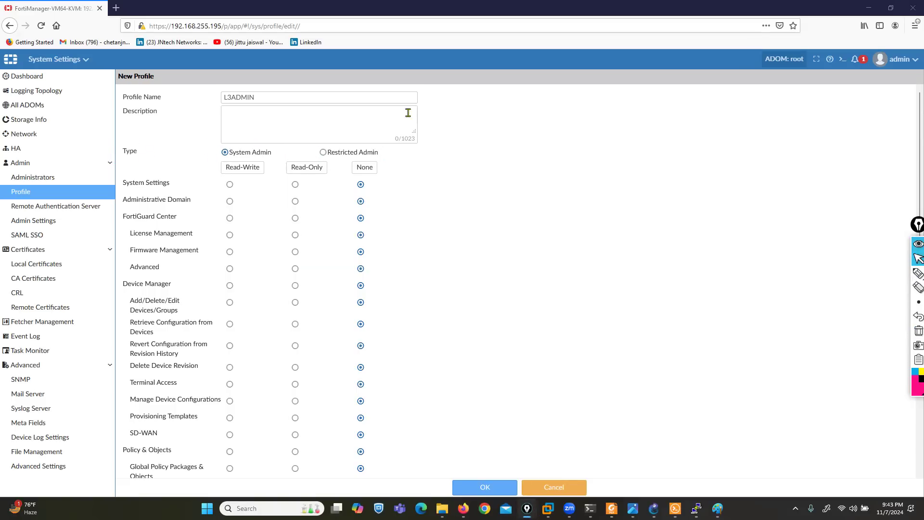
Compare the Restricted Admin and System Admin types, leaving L3ADMIN as System Admin
{"action": "left_click", "coordinate": [323, 152]}
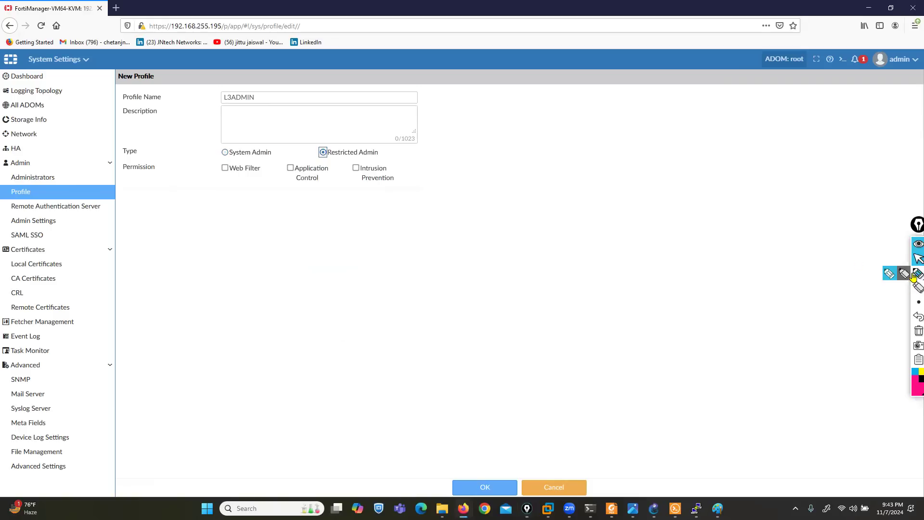
{"action": "left_click", "coordinate": [918, 273]}
{"action": "mouse_move", "coordinate": [394, 162]}
{"action": "left_mouse_down"}
{"action": "mouse_move", "coordinate": [114, 161]}
{"action": "mouse_move", "coordinate": [118, 180]}
{"action": "mouse_move", "coordinate": [204, 200]}
{"action": "mouse_move", "coordinate": [376, 201]}
{"action": "mouse_move", "coordinate": [415, 175]}
{"action": "mouse_move", "coordinate": [399, 165]}
{"action": "left_mouse_up"}
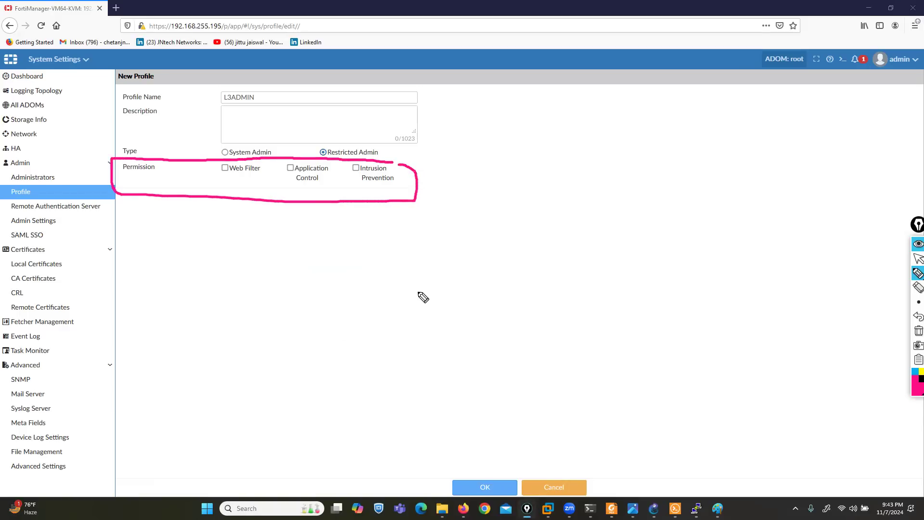
{"action": "left_click", "coordinate": [917, 331]}
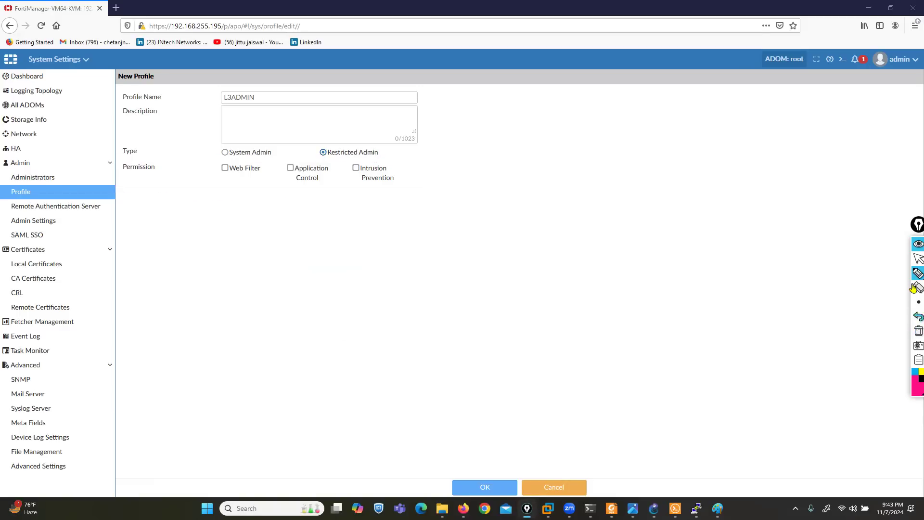
{"action": "left_click", "coordinate": [916, 260]}
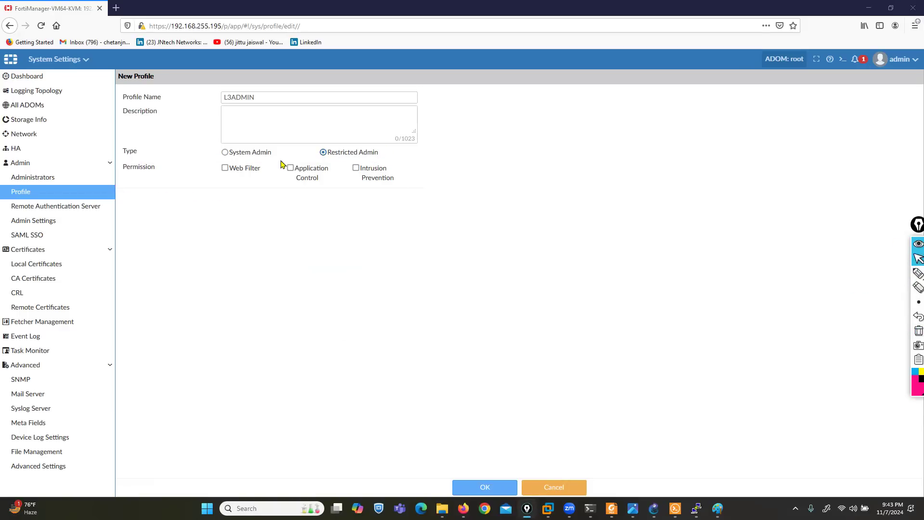
{"action": "left_click", "coordinate": [225, 152]}
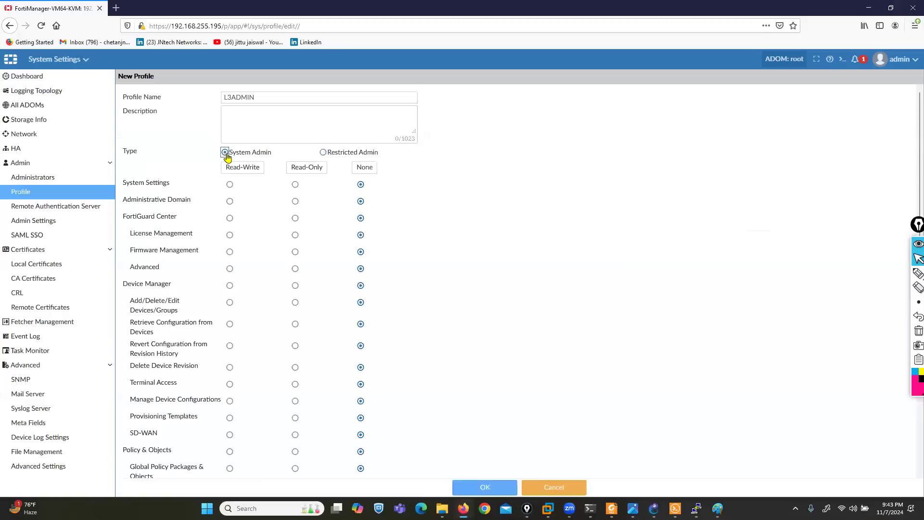
Highlight the permission areas and the Read-Write and Read-Only columns
{"action": "left_click", "coordinate": [919, 273]}
{"action": "mouse_move", "coordinate": [210, 187]}
{"action": "left_mouse_down"}
{"action": "mouse_move", "coordinate": [223, 414]}
{"action": "mouse_move", "coordinate": [201, 499]}
{"action": "mouse_move", "coordinate": [126, 490]}
{"action": "mouse_move", "coordinate": [108, 190]}
{"action": "mouse_move", "coordinate": [177, 171]}
{"action": "mouse_move", "coordinate": [207, 208]}
{"action": "left_mouse_up"}
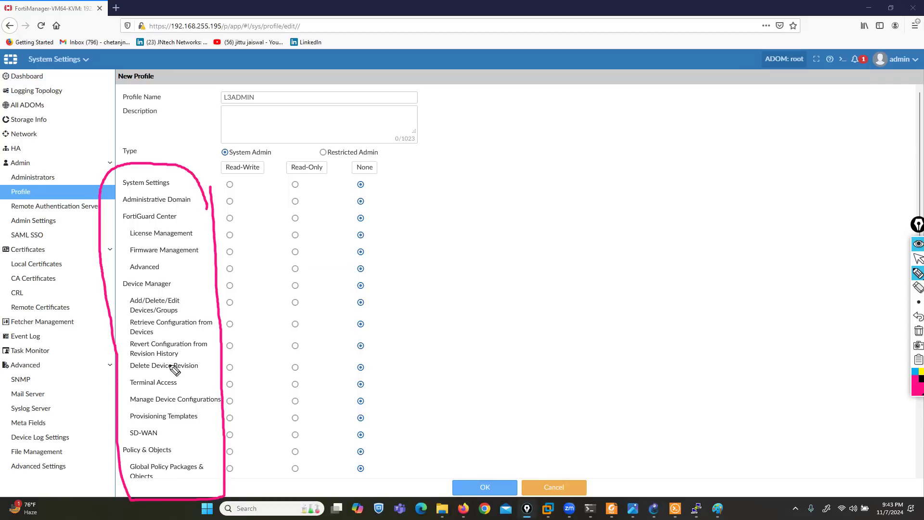
{"action": "mouse_move", "coordinate": [241, 175]}
{"action": "left_mouse_down"}
{"action": "mouse_move", "coordinate": [384, 187]}
{"action": "mouse_move", "coordinate": [403, 177]}
{"action": "left_mouse_up"}
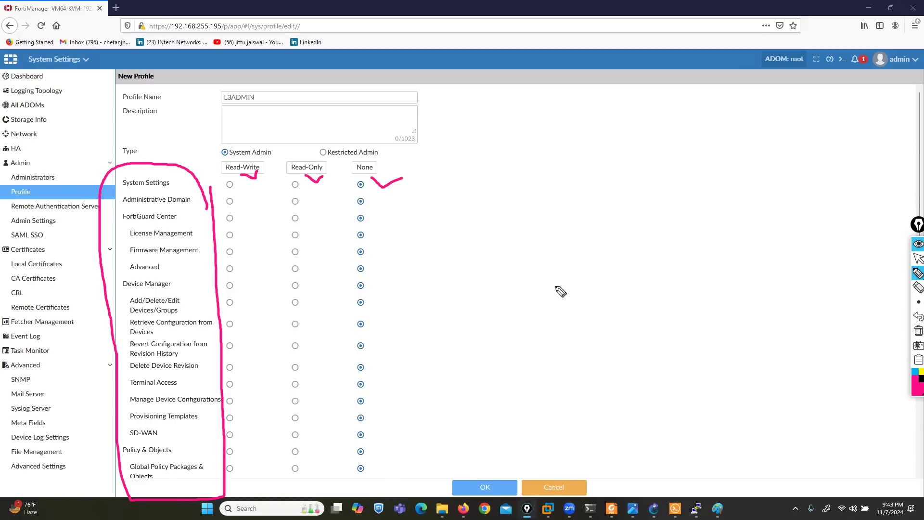
{"action": "left_click", "coordinate": [918, 331]}
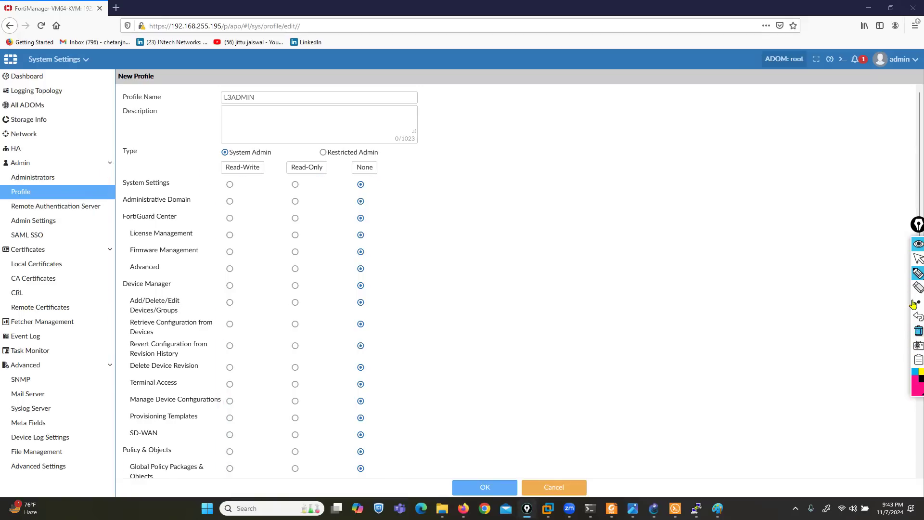
{"action": "left_click", "coordinate": [918, 258]}
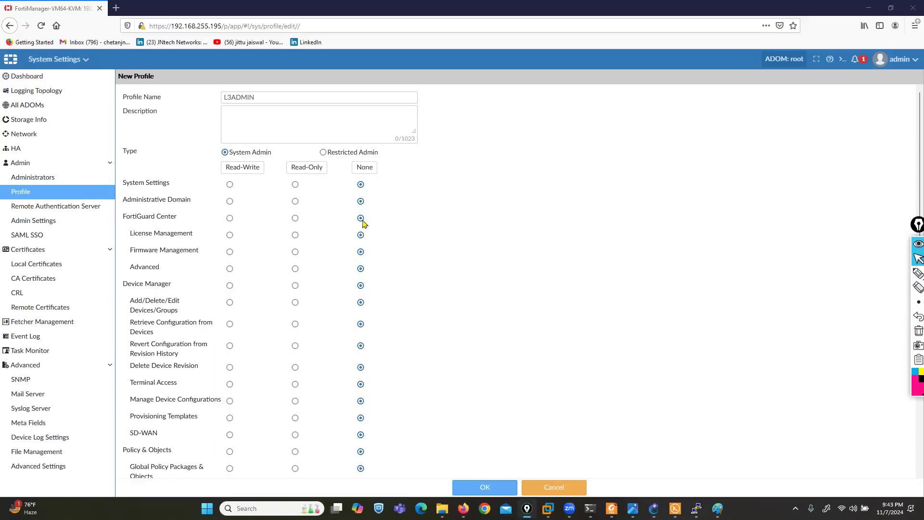
Grant Read-Write on every permission area and save the L3ADMIN profile
{"action": "left_click", "coordinate": [243, 169]}
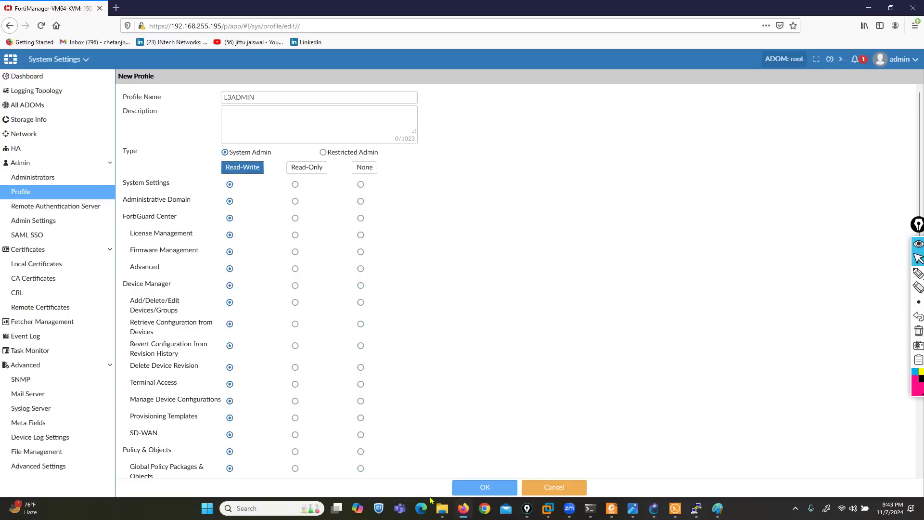
{"action": "left_click", "coordinate": [476, 494]}
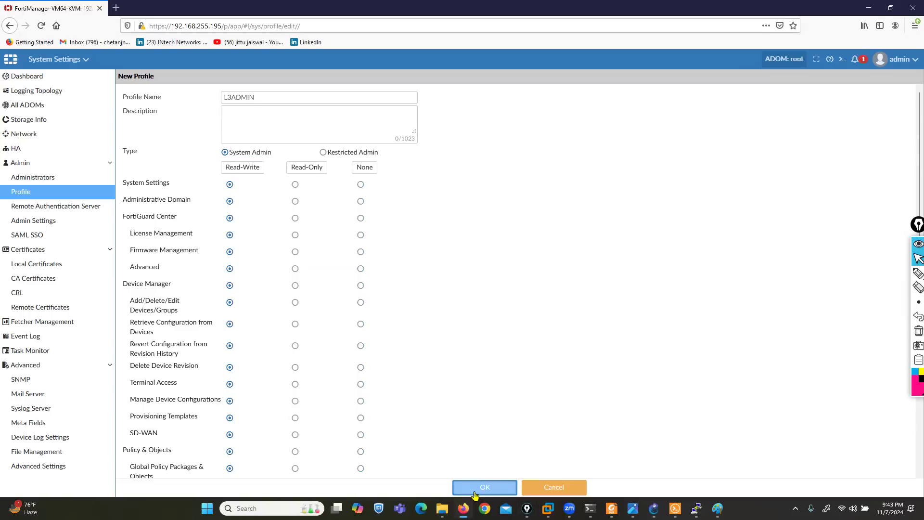
{"action": "left_click", "coordinate": [474, 495]}
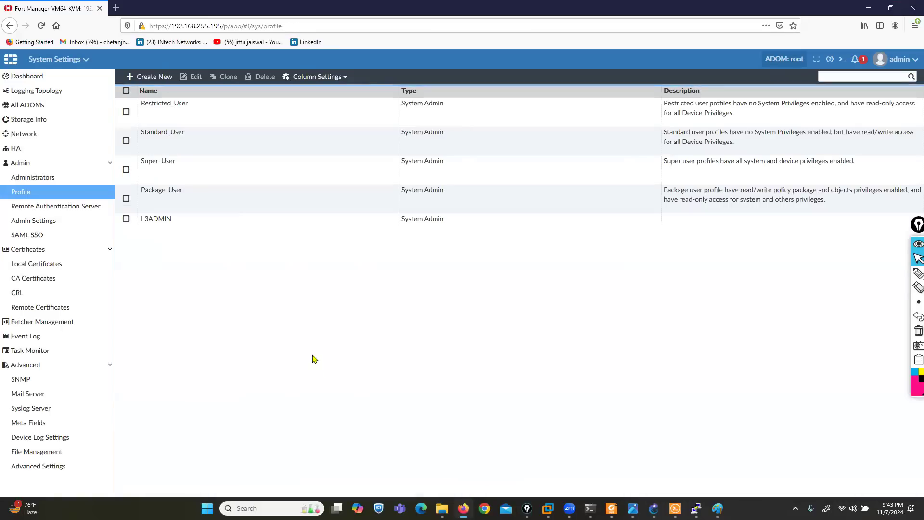
Begin a new administrator admin1 with Admin Type kept at LOCAL
{"action": "left_click", "coordinate": [183, 221]}
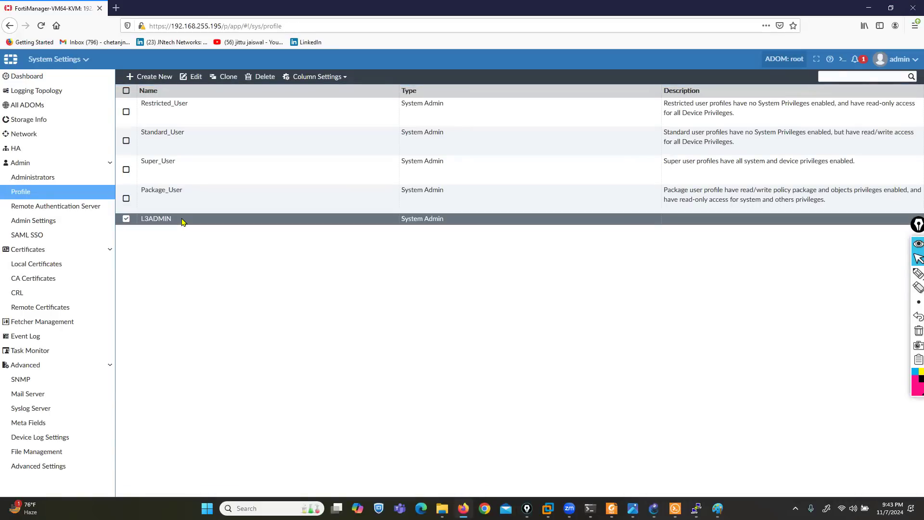
{"action": "left_click", "coordinate": [22, 177]}
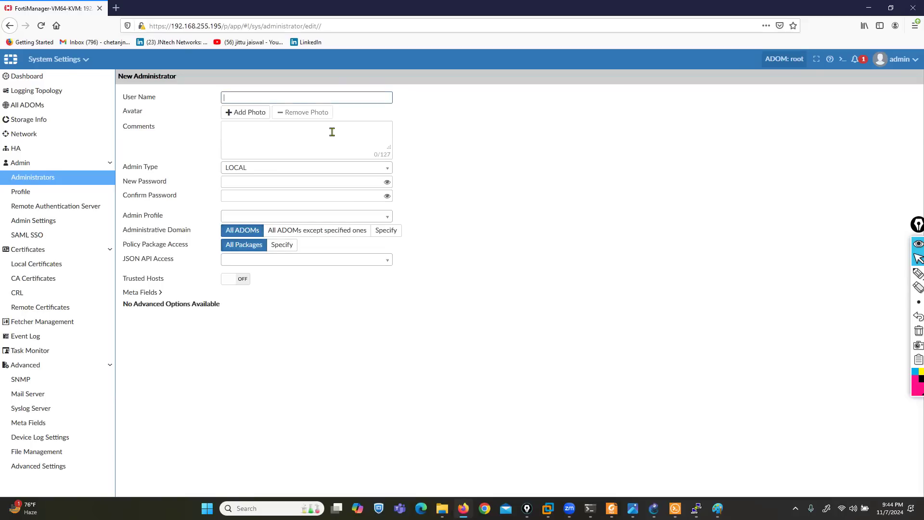
{"action": "type", "text": "admin1"}
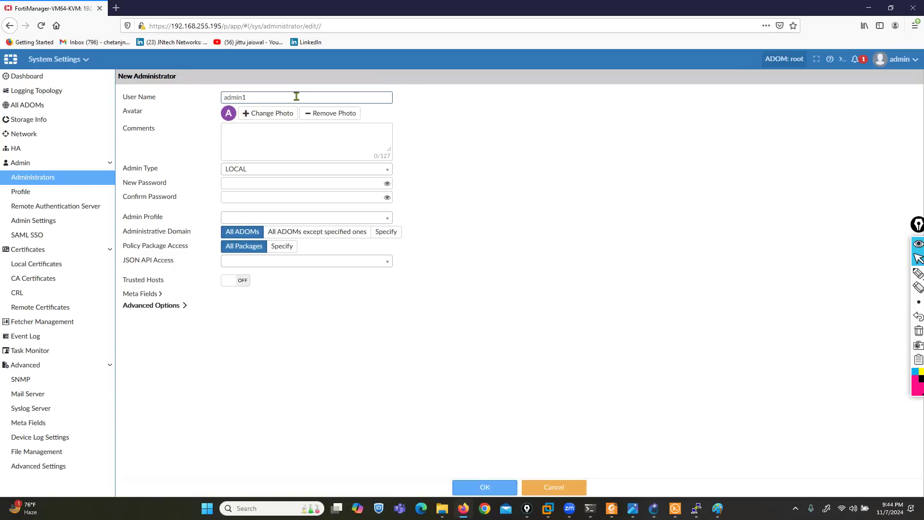
{"action": "left_click_drag", "start_coordinate": [125, 175], "coordinate": [184, 176]}
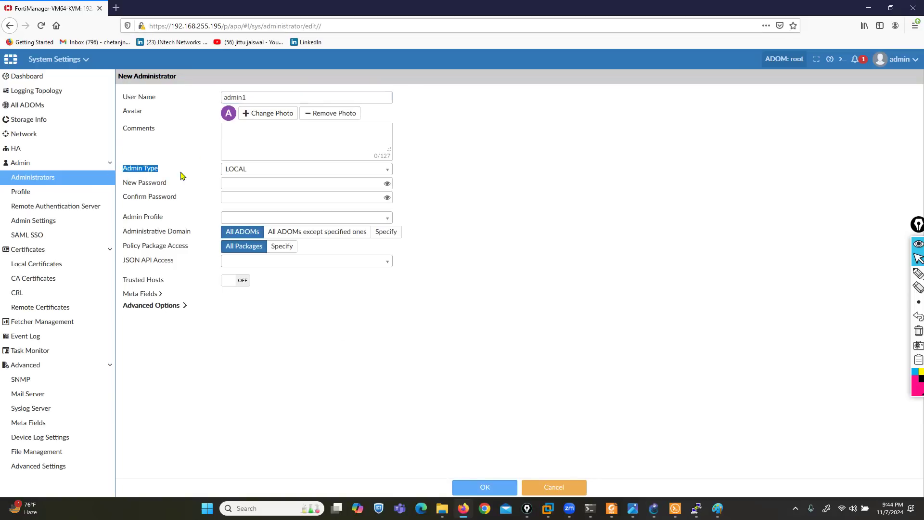
{"action": "left_click", "coordinate": [265, 171]}
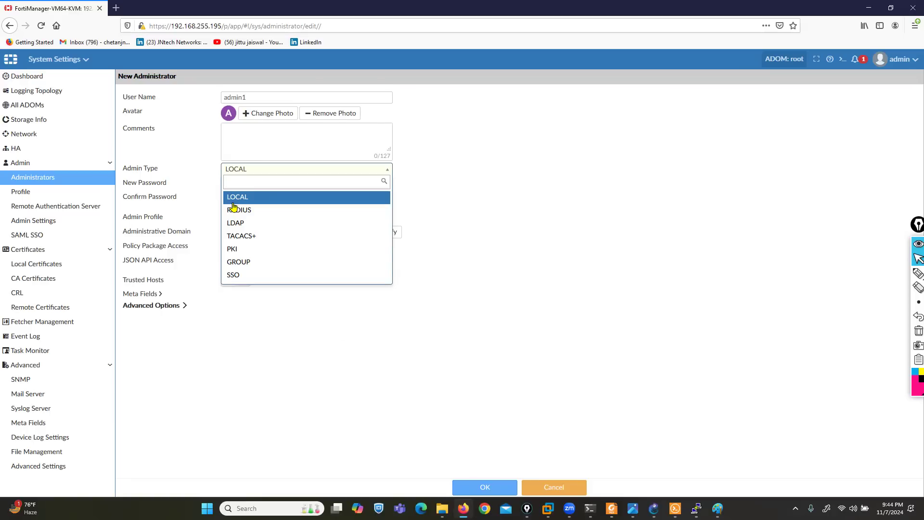
{"action": "left_click", "coordinate": [246, 198]}
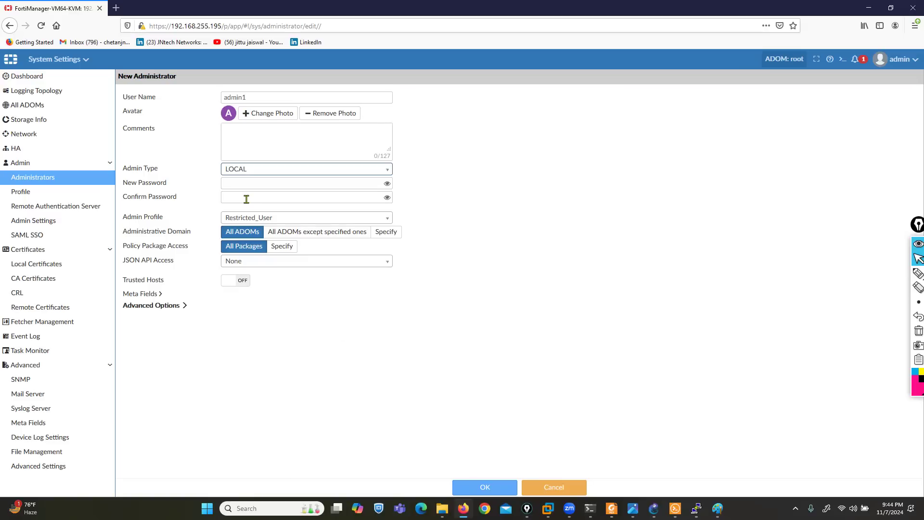
Enter admin1's password and assign the Standard_User admin profile
{"action": "left_click", "coordinate": [283, 182]}
{"action": "type", "text": "ad"}
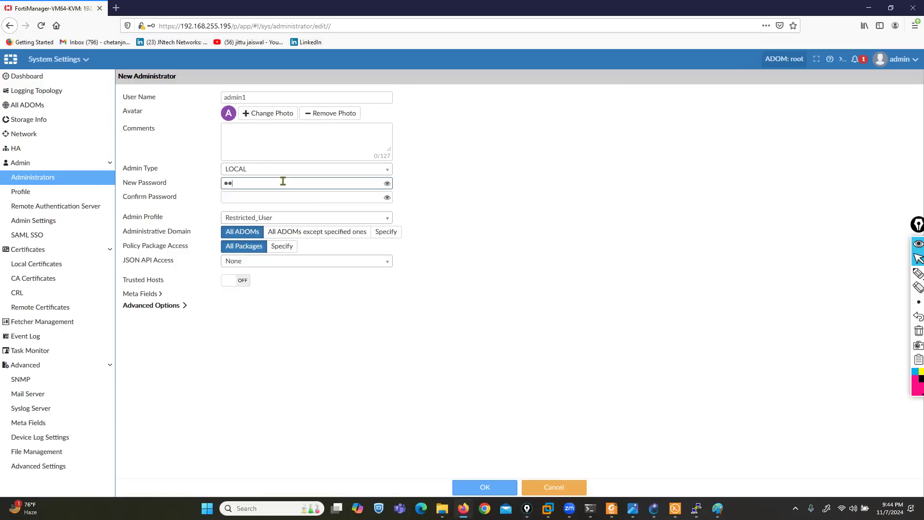
{"action": "type", "text": "ad"}
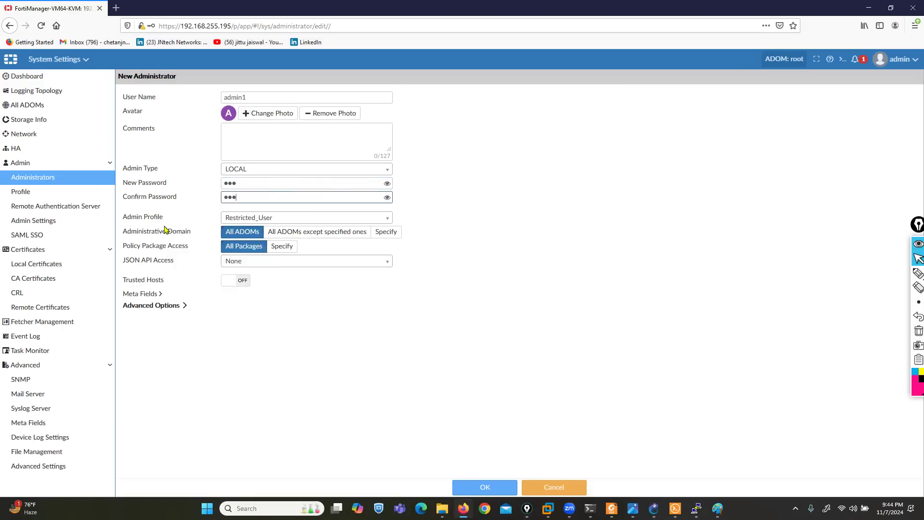
{"action": "left_click_drag", "start_coordinate": [120, 220], "coordinate": [170, 225]}
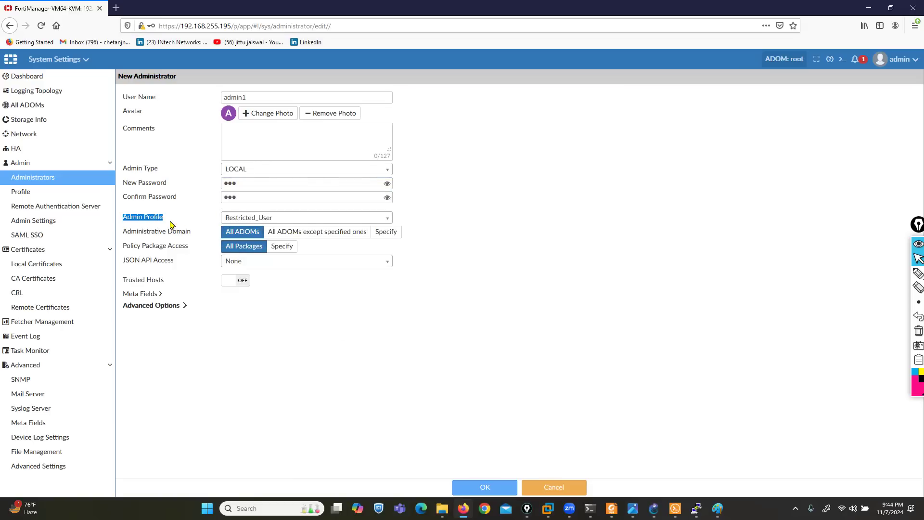
{"action": "left_click", "coordinate": [329, 224]}
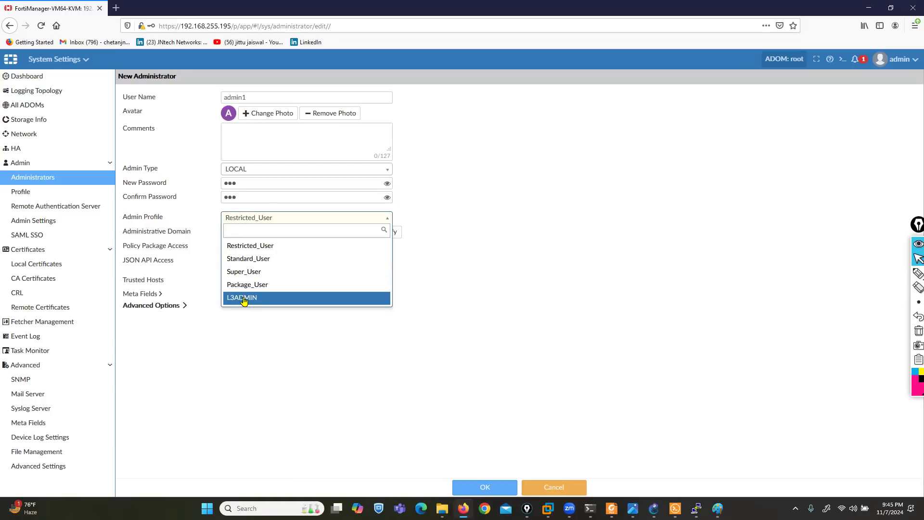
{"action": "left_click", "coordinate": [251, 259]}
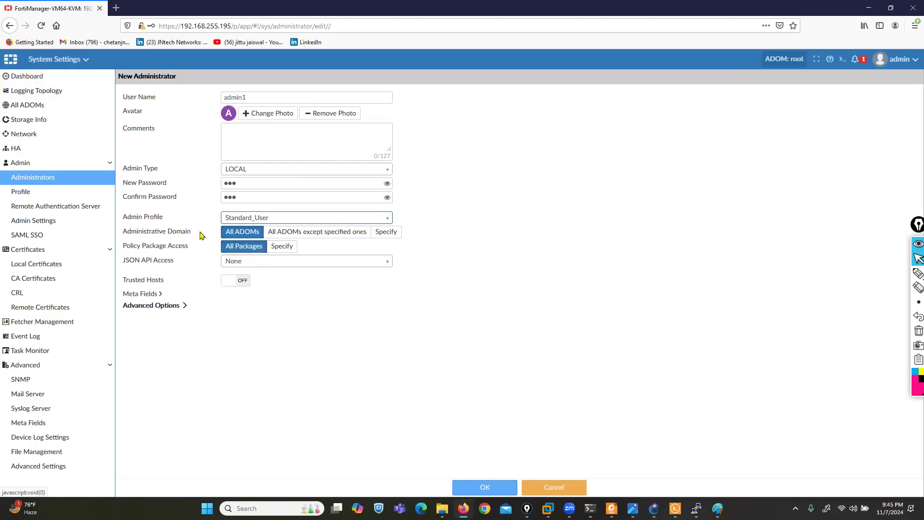
Highlight the user name admin1 and the Administrative Domain setting
{"action": "double_click", "coordinate": [251, 97]}
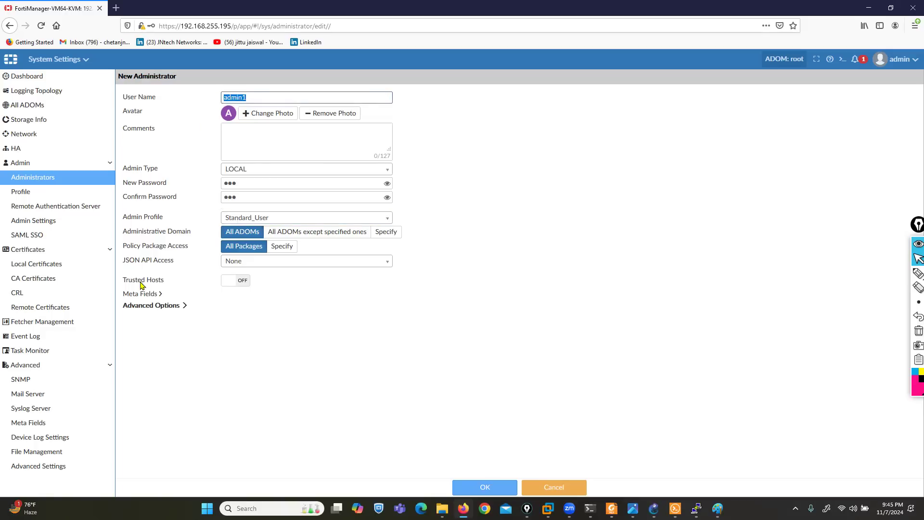
{"action": "left_click_drag", "start_coordinate": [123, 232], "coordinate": [177, 233]}
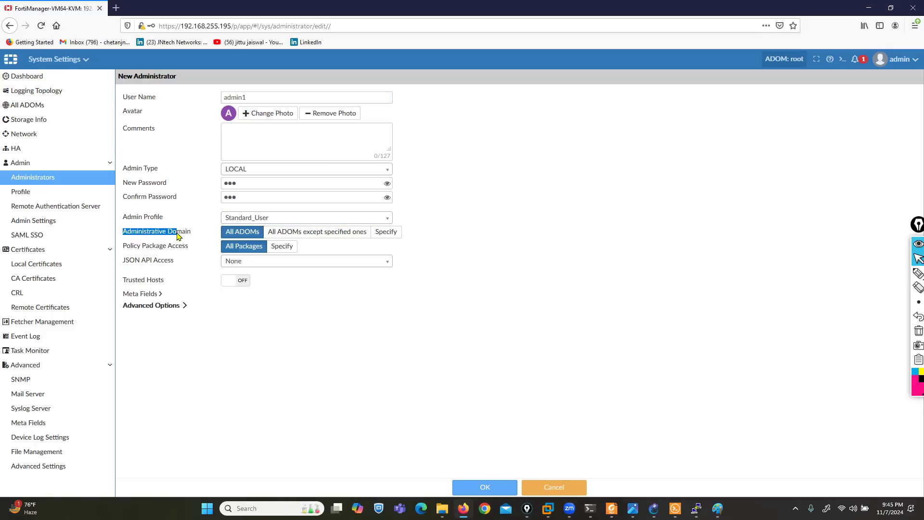
{"action": "double_click", "coordinate": [251, 97]}
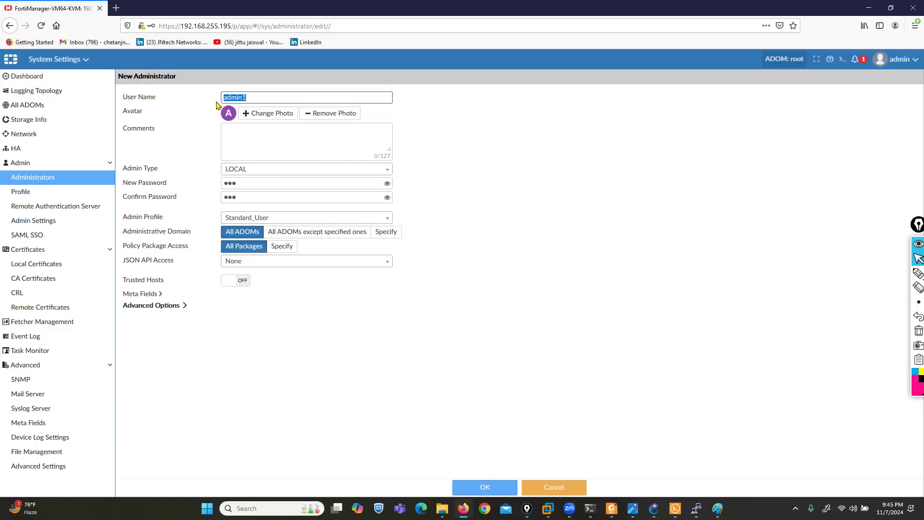
{"action": "left_click", "coordinate": [918, 273]}
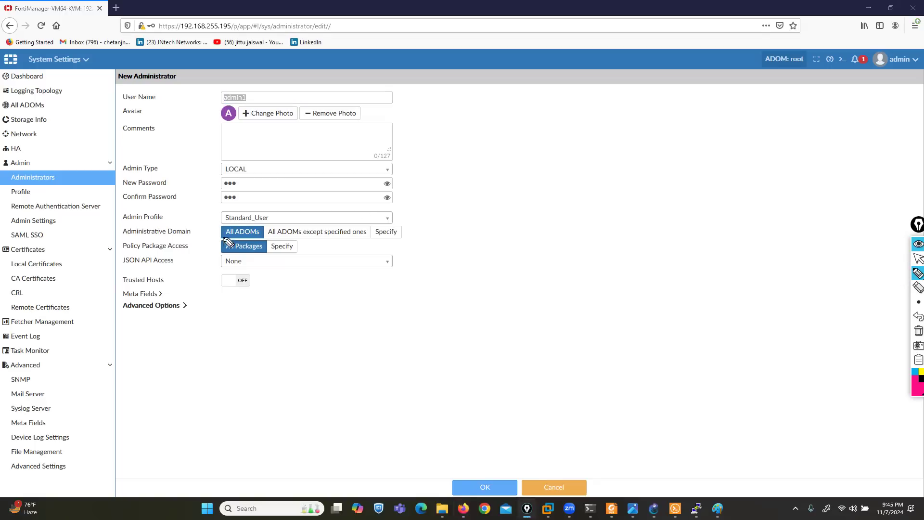
{"action": "mouse_move", "coordinate": [233, 244]}
{"action": "left_mouse_down"}
{"action": "mouse_move", "coordinate": [266, 239]}
{"action": "mouse_move", "coordinate": [243, 222]}
{"action": "mouse_move", "coordinate": [207, 235]}
{"action": "mouse_move", "coordinate": [223, 239]}
{"action": "left_mouse_up"}
{"action": "left_click", "coordinate": [918, 332]}
{"action": "left_click_drag", "start_coordinate": [268, 239], "coordinate": [336, 245]}
{"action": "left_click", "coordinate": [917, 332]}
{"action": "left_click", "coordinate": [918, 259]}
Look at the specified-ADOMs option, then keep admin1's access to All ADOMs
{"action": "left_click", "coordinate": [392, 238]}
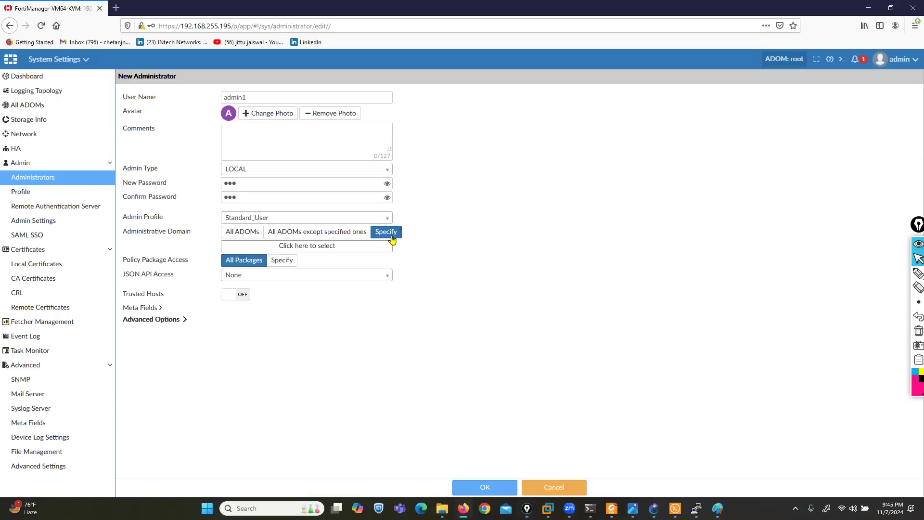
{"action": "left_click_drag", "start_coordinate": [248, 98], "coordinate": [219, 99]}
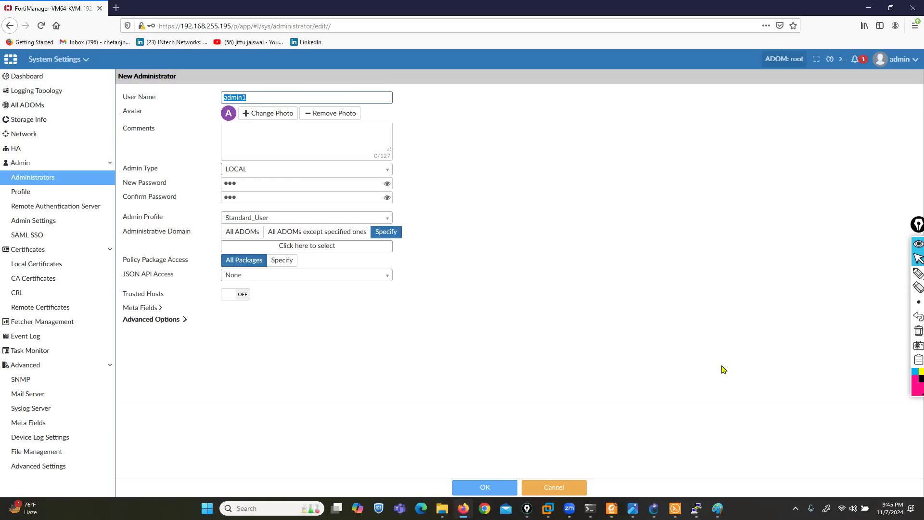
{"action": "left_click", "coordinate": [343, 248]}
{"action": "scroll", "coordinate": [467, 362], "scroll_direction": "down", "scroll_amount": 2}
{"action": "scroll", "coordinate": [462, 374], "scroll_direction": "up", "scroll_amount": 3}
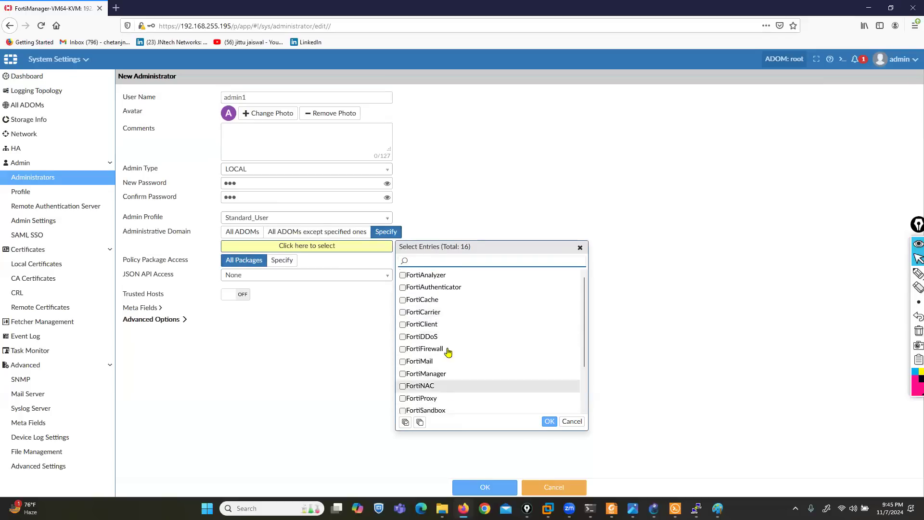
{"action": "left_click", "coordinate": [572, 421]}
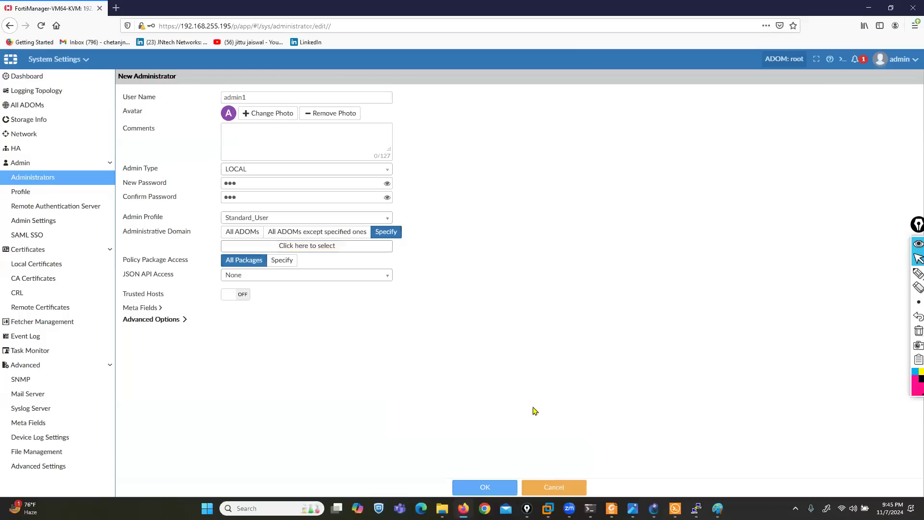
{"action": "left_click", "coordinate": [241, 233]}
Save admin1 with access to all policy packages, accepting the short password warning
{"action": "left_click_drag", "start_coordinate": [130, 248], "coordinate": [230, 250]}
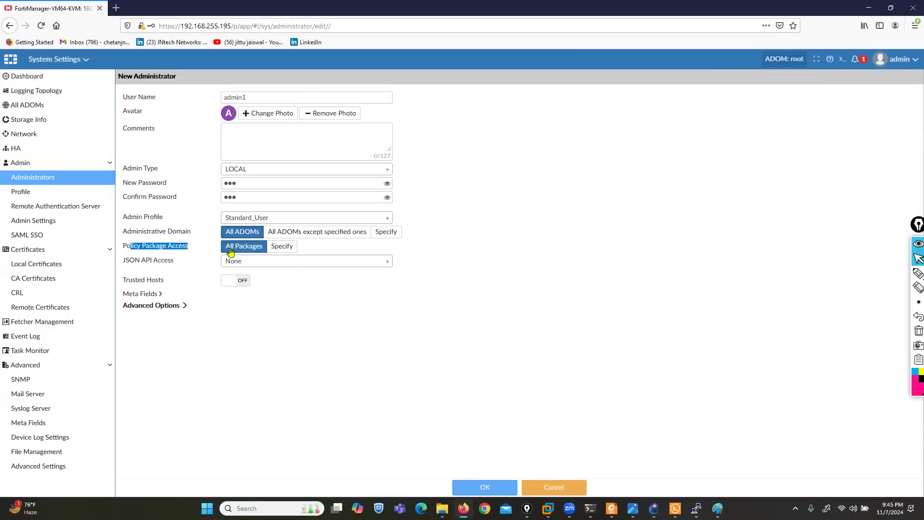
{"action": "left_click", "coordinate": [462, 488]}
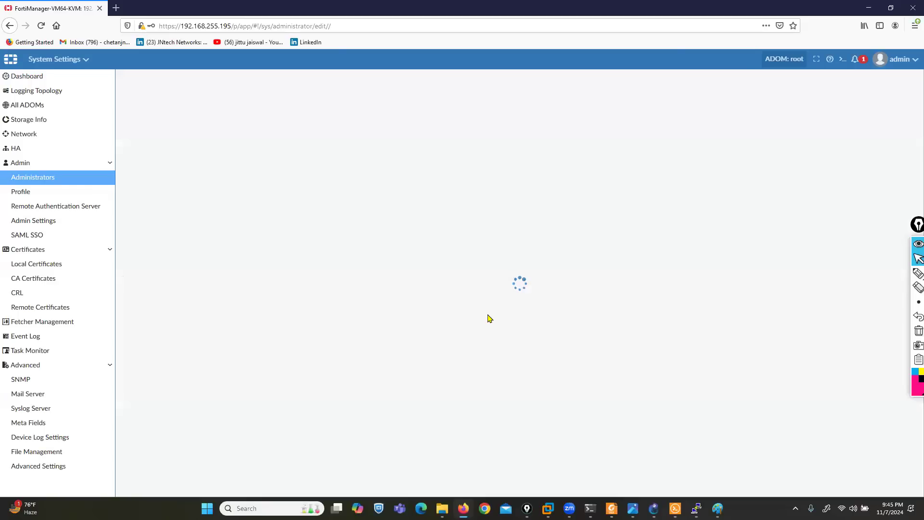
{"action": "left_click", "coordinate": [489, 316]}
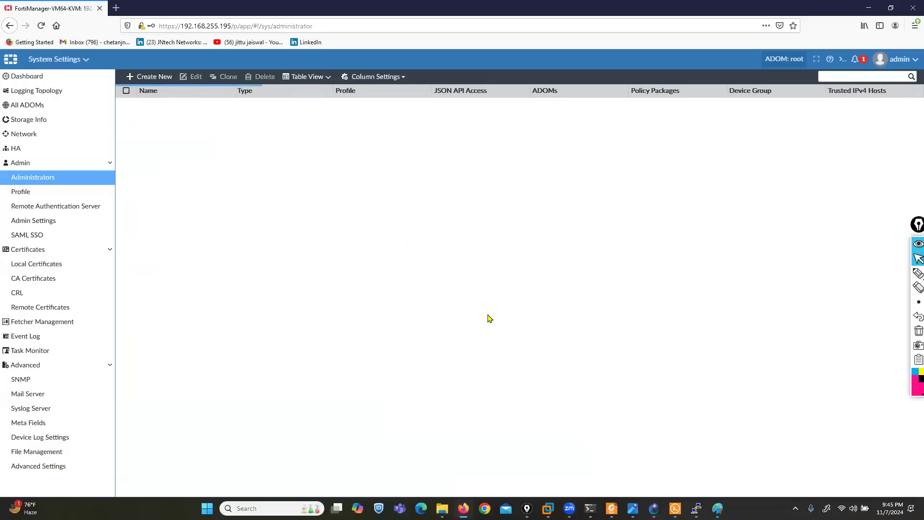
{"action": "left_click", "coordinate": [156, 79]}
Create local admin admin5 with the L3ADMIN profile and accept the short password warning
{"action": "type", "text": "ad"}
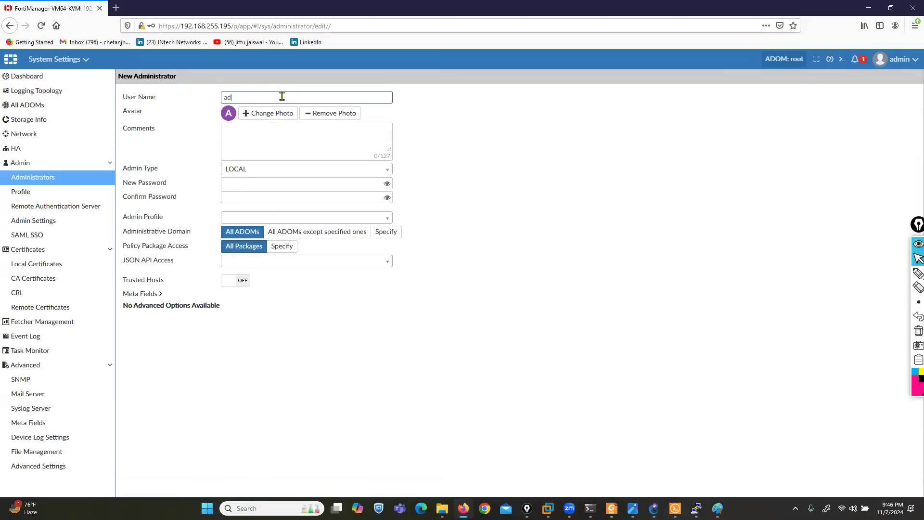
{"action": "type", "text": "min5"}
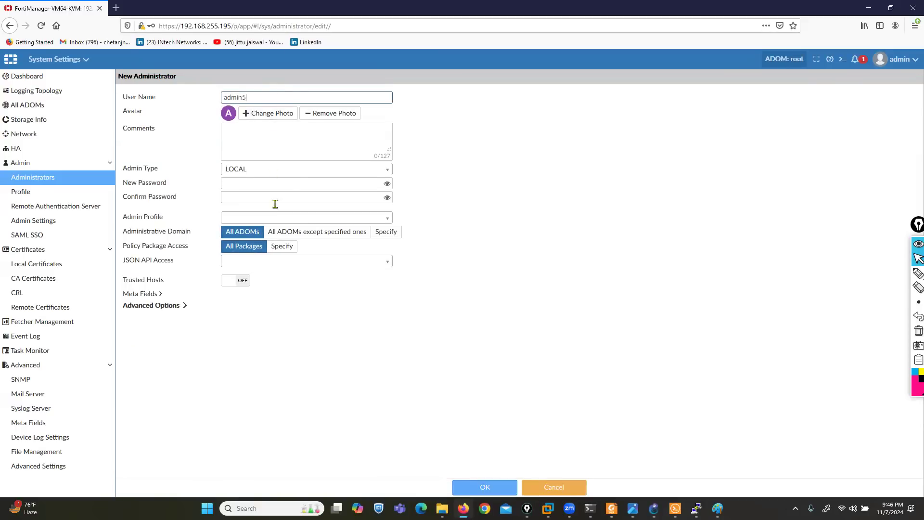
{"action": "left_click", "coordinate": [276, 183]}
{"action": "type", "text": "••"}
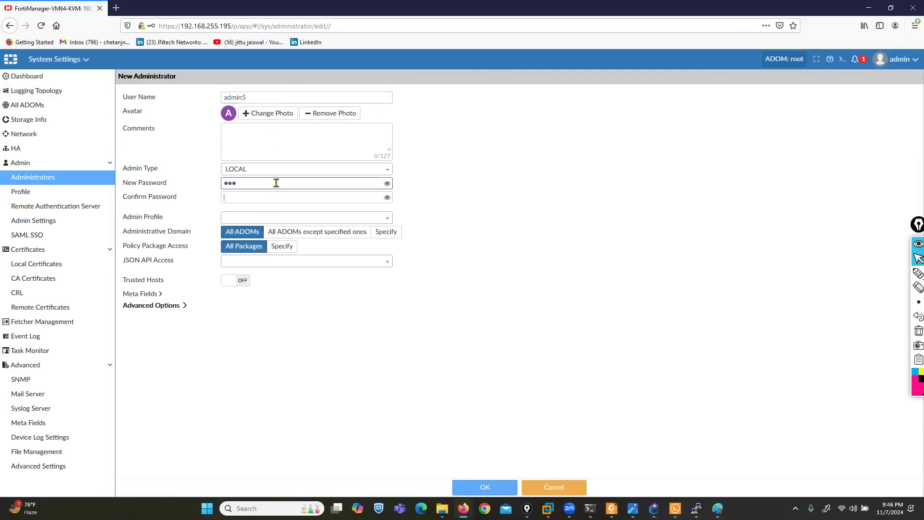
{"action": "type", "text": "•••"}
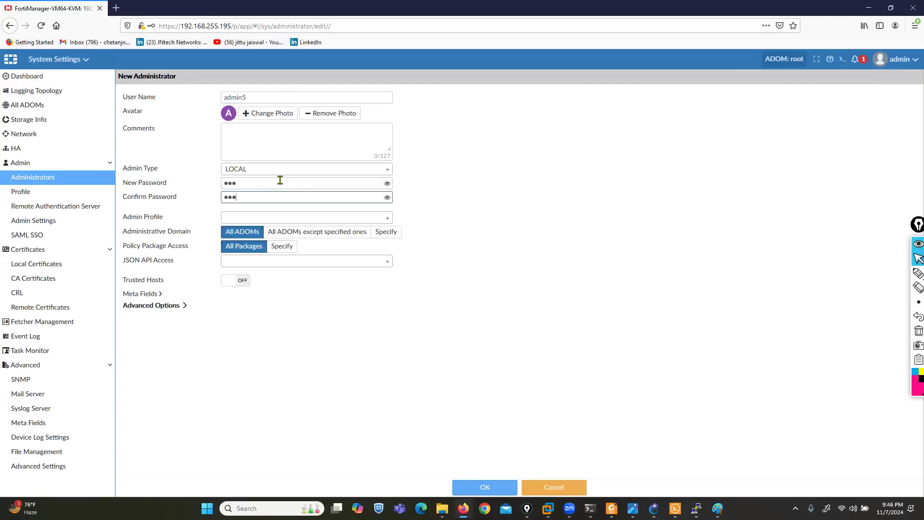
{"action": "left_click", "coordinate": [311, 220]}
{"action": "left_click", "coordinate": [652, 252]}
{"action": "left_click", "coordinate": [303, 219]}
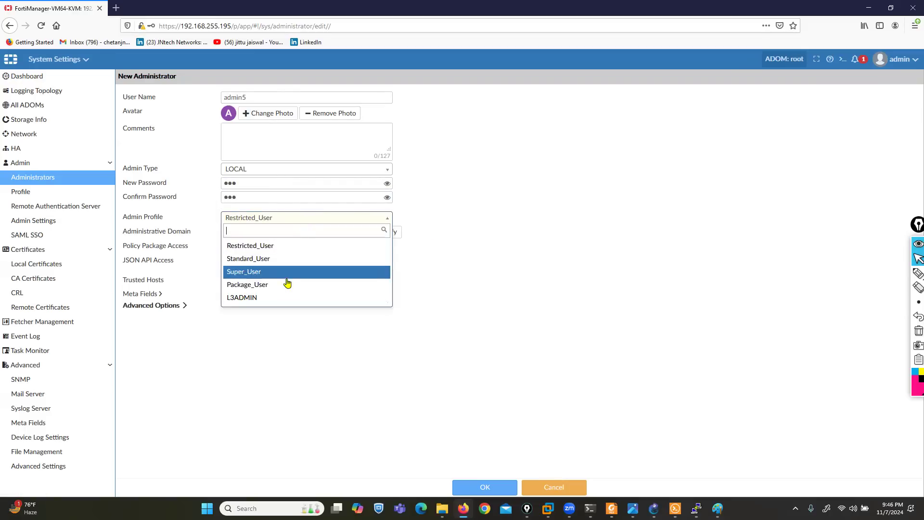
{"action": "left_click", "coordinate": [247, 299]}
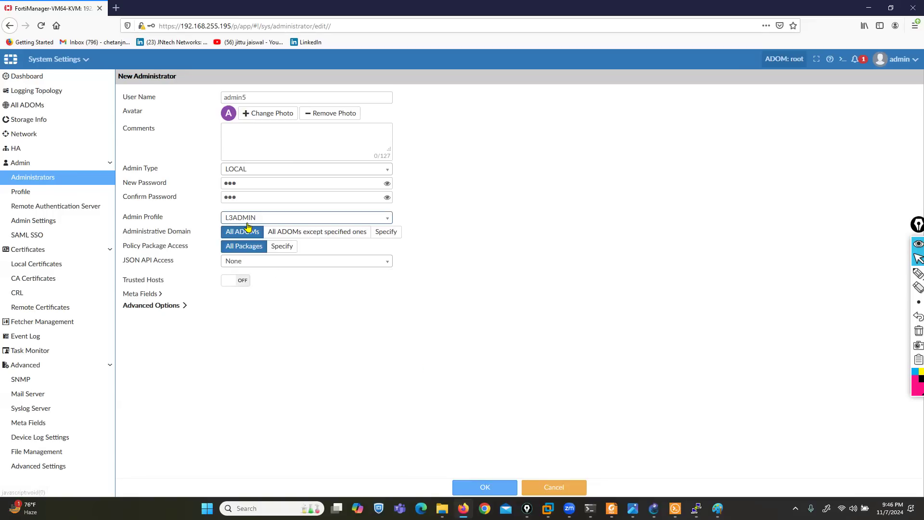
{"action": "left_click", "coordinate": [466, 487]}
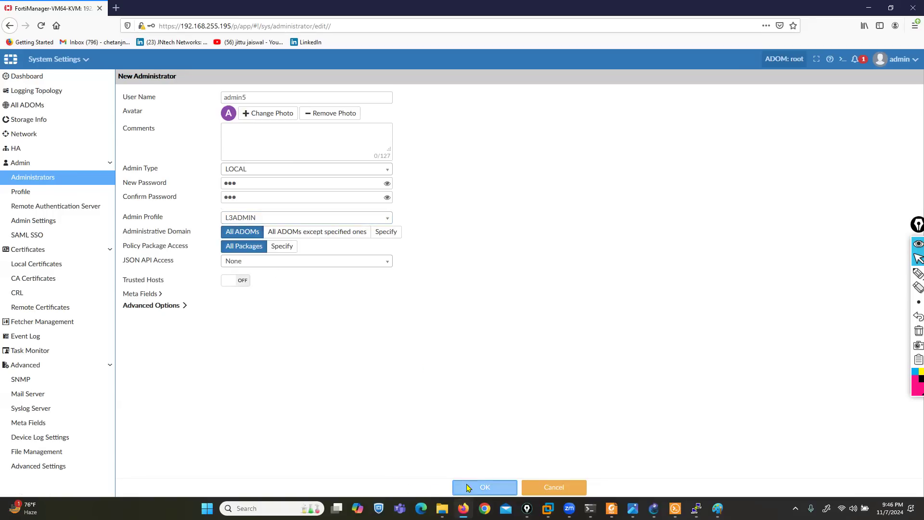
{"action": "left_click", "coordinate": [478, 314]}
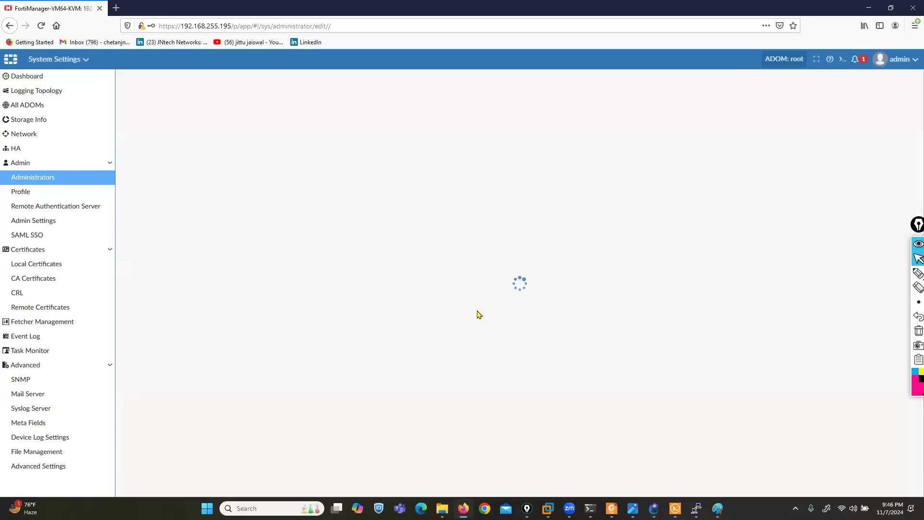
{"action": "left_click", "coordinate": [897, 62]}
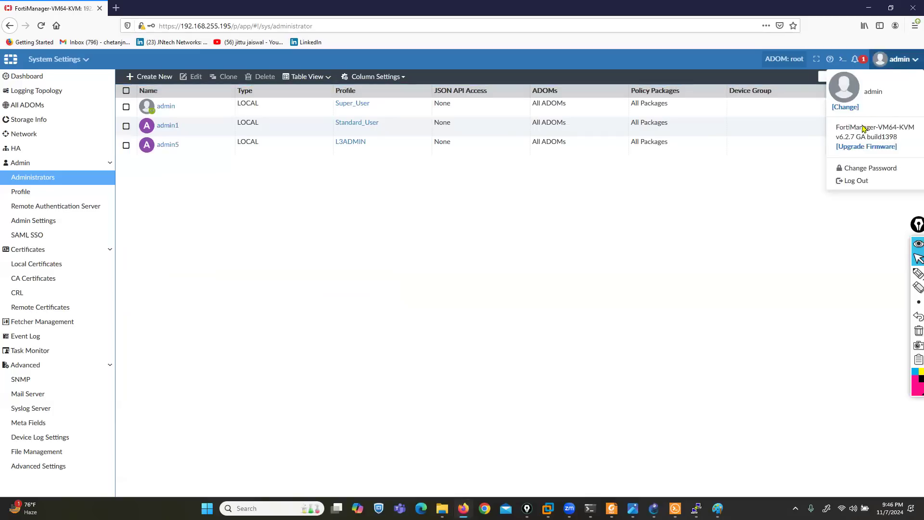
Log out and sign in as admin1, declining Firefox's offer to save the login
{"action": "left_click", "coordinate": [852, 186]}
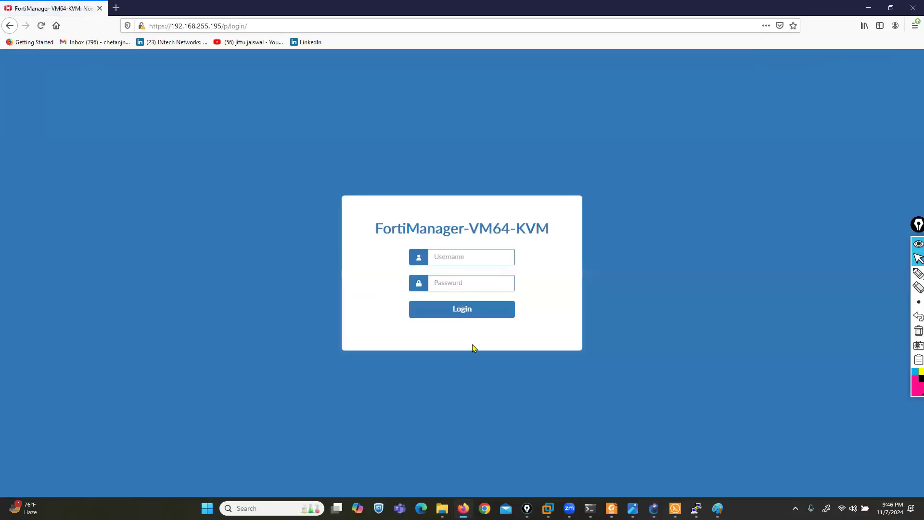
{"action": "type", "text": "admin1"}
{"action": "key", "text": "Tab"}
{"action": "type", "text": "a"}
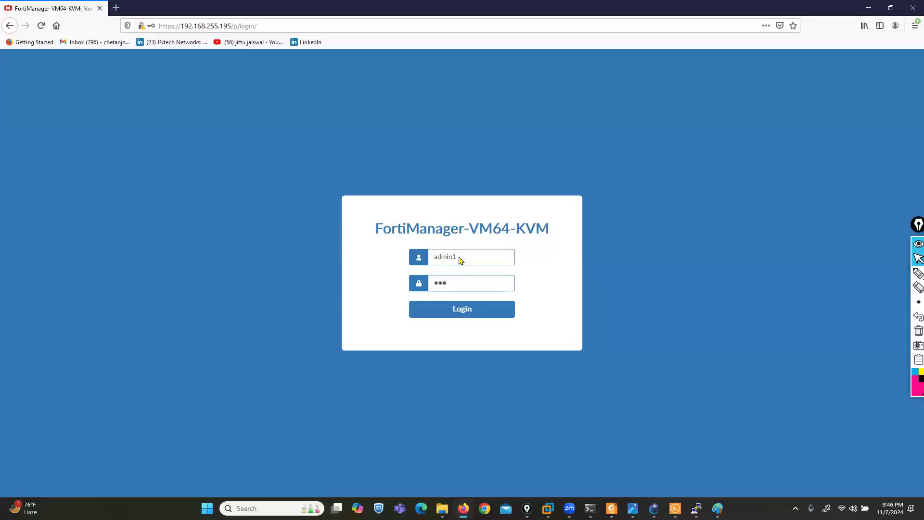
{"action": "left_click", "coordinate": [455, 312]}
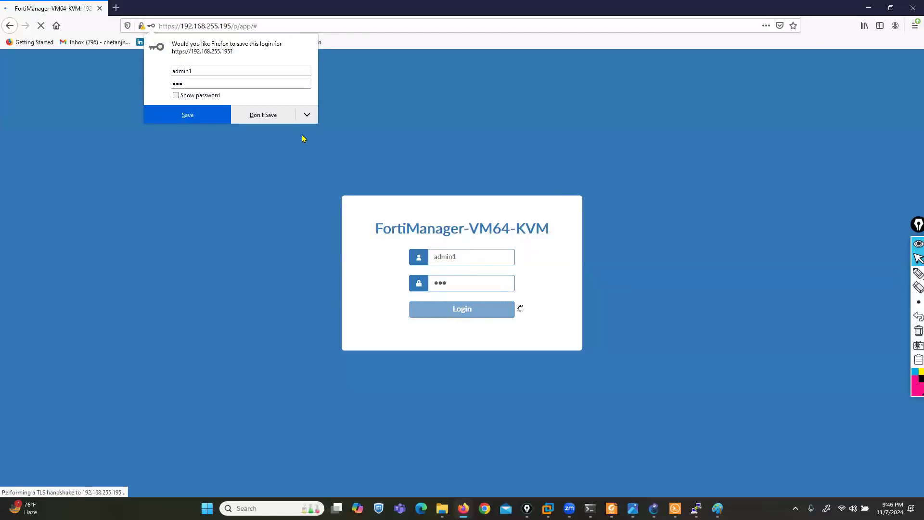
{"action": "left_click", "coordinate": [260, 115]}
{"action": "left_click", "coordinate": [635, 508]}
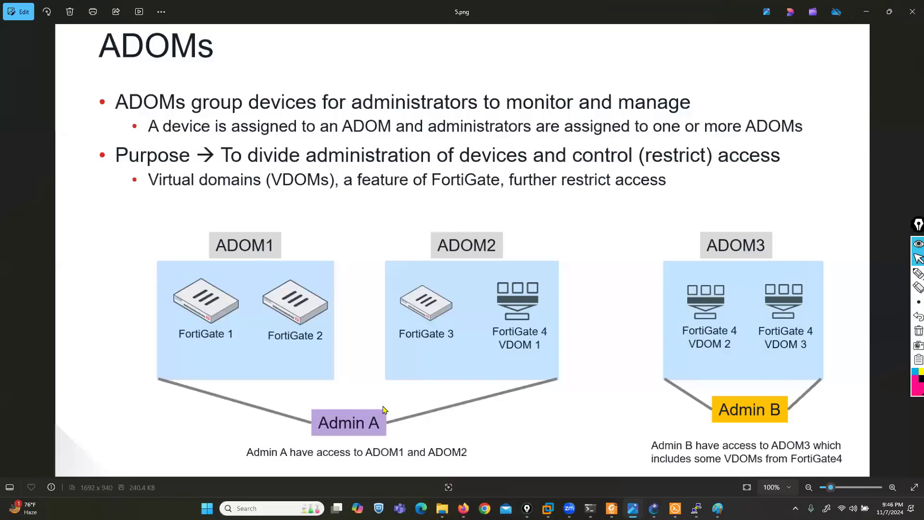
Move from the ADOMs slide to slide 11.png on administrator profiles
{"action": "key", "text": "Right"}
{"action": "key", "text": "Right"}
{"action": "key", "text": "Right"}
{"action": "key", "text": "Right"}
{"action": "key", "text": "Right"}
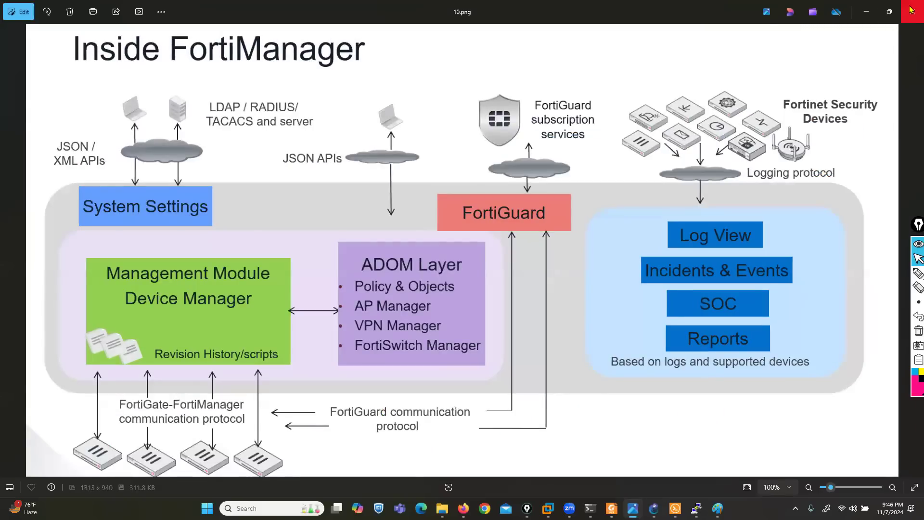
{"action": "left_click", "coordinate": [912, 11]}
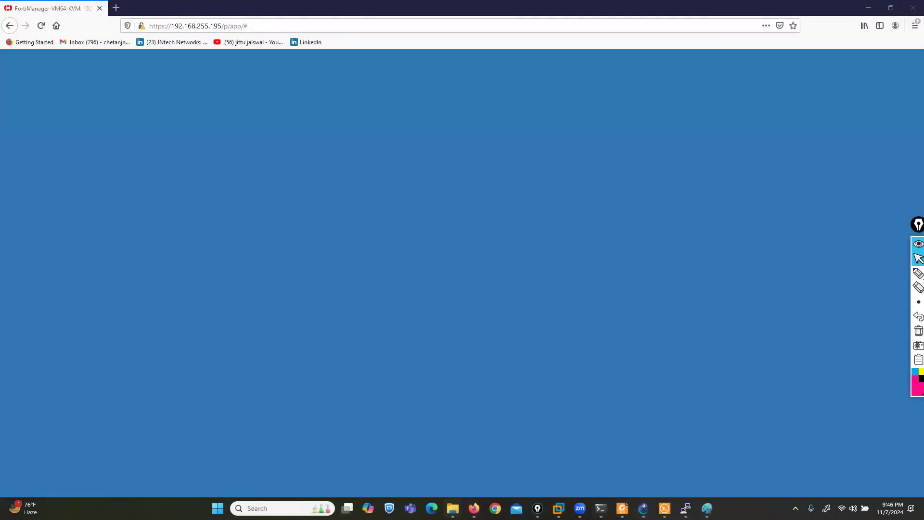
{"action": "left_click", "coordinate": [453, 509]}
{"action": "double_click", "coordinate": [695, 115]}
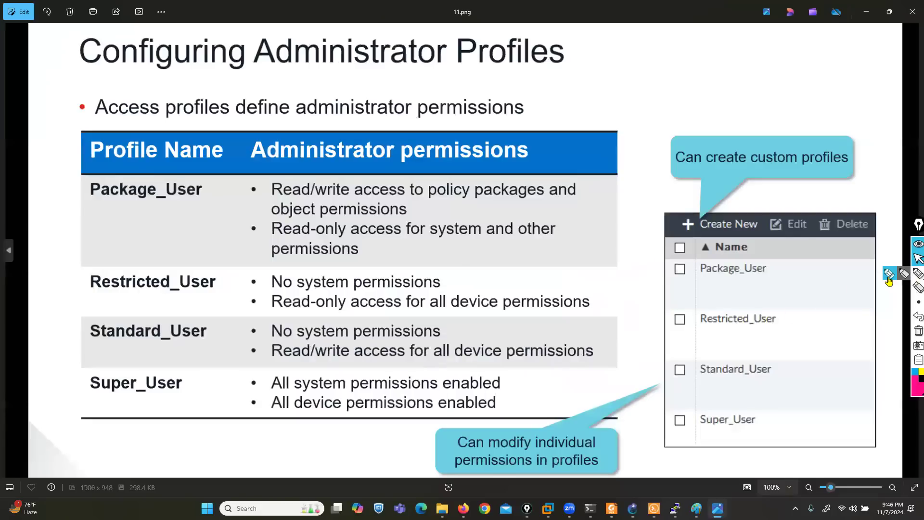
Underline 'No system permissions' for Standard_User, then close Photos and return to FortiManager
{"action": "left_click", "coordinate": [914, 276]}
{"action": "left_click_drag", "start_coordinate": [266, 341], "coordinate": [419, 333]}
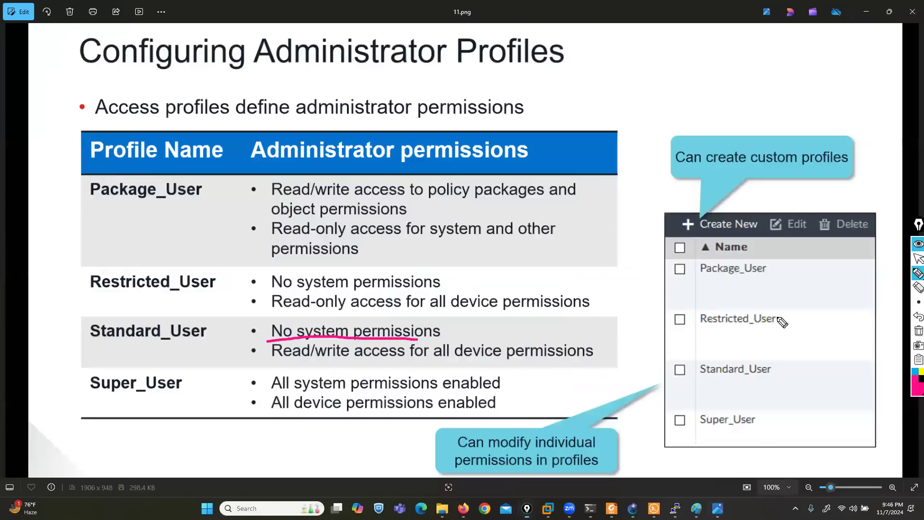
{"action": "left_click", "coordinate": [917, 331]}
{"action": "left_click", "coordinate": [917, 259]}
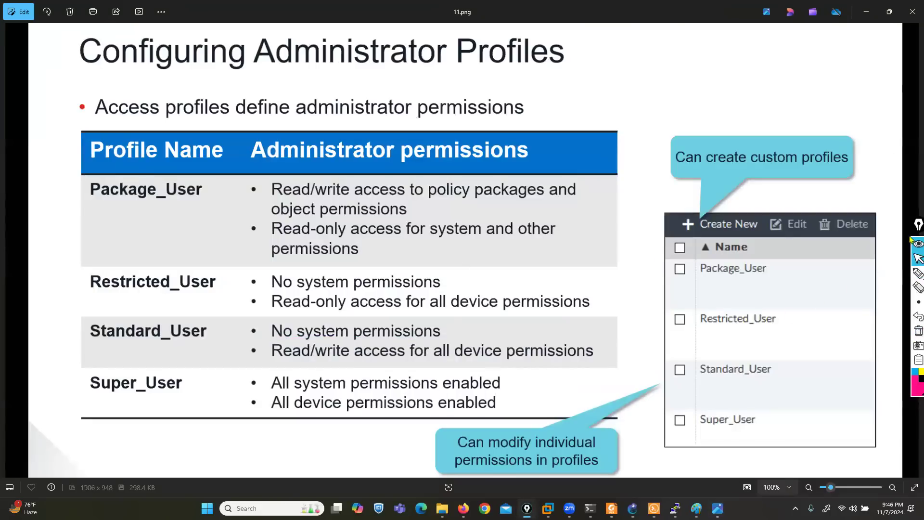
{"action": "left_click", "coordinate": [866, 11]}
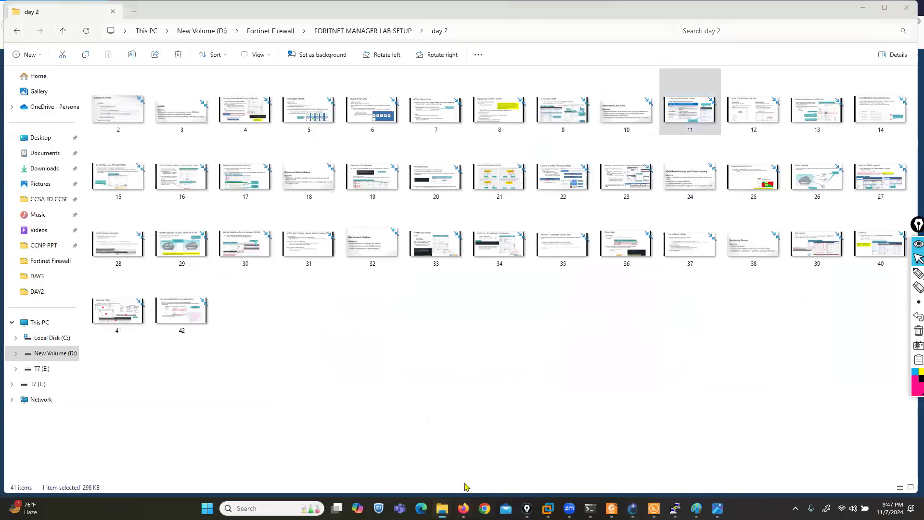
{"action": "left_click", "coordinate": [464, 507]}
Enter the root ADOM as admin1 and mark the empty spot where System Settings is missing
{"action": "left_click", "coordinate": [311, 263]}
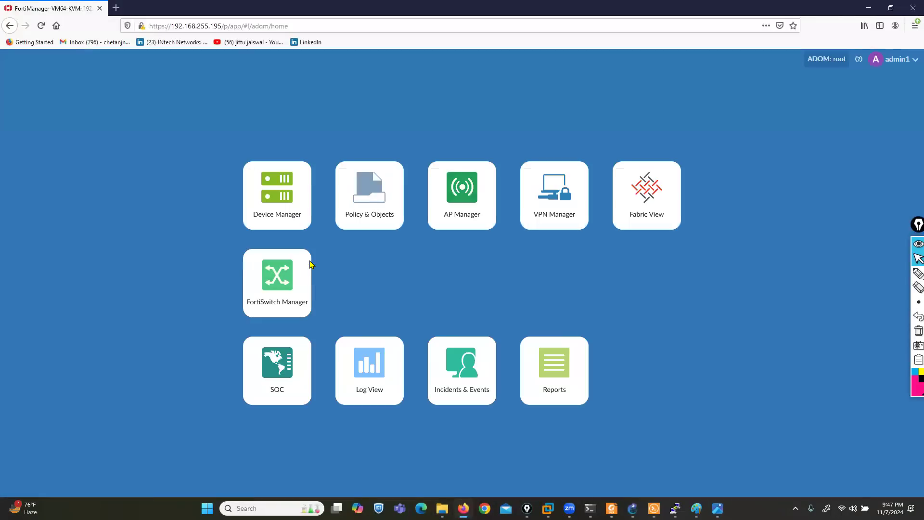
{"action": "left_click", "coordinate": [919, 273]}
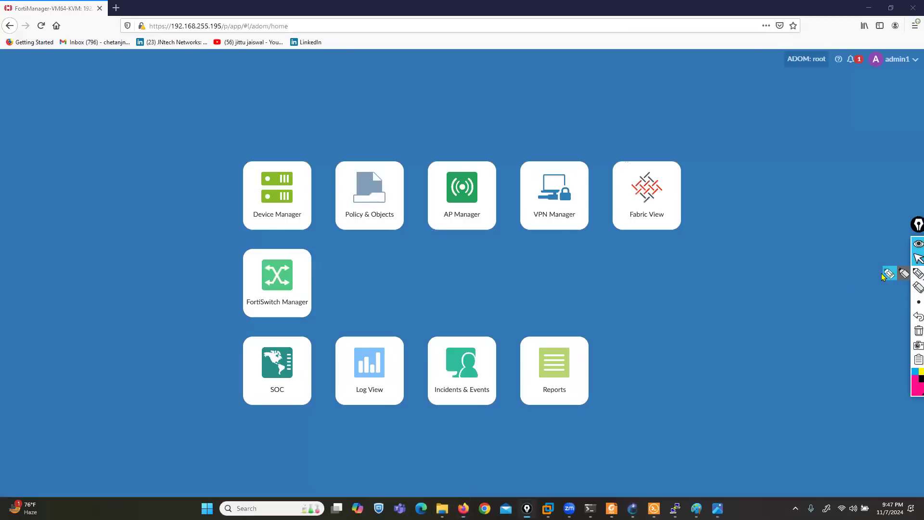
{"action": "mouse_move", "coordinate": [407, 233]}
{"action": "left_mouse_down"}
{"action": "mouse_move", "coordinate": [324, 238]}
{"action": "mouse_move", "coordinate": [325, 320]}
{"action": "mouse_move", "coordinate": [433, 320]}
{"action": "mouse_move", "coordinate": [415, 242]}
{"action": "mouse_move", "coordinate": [397, 239]}
{"action": "left_mouse_up"}
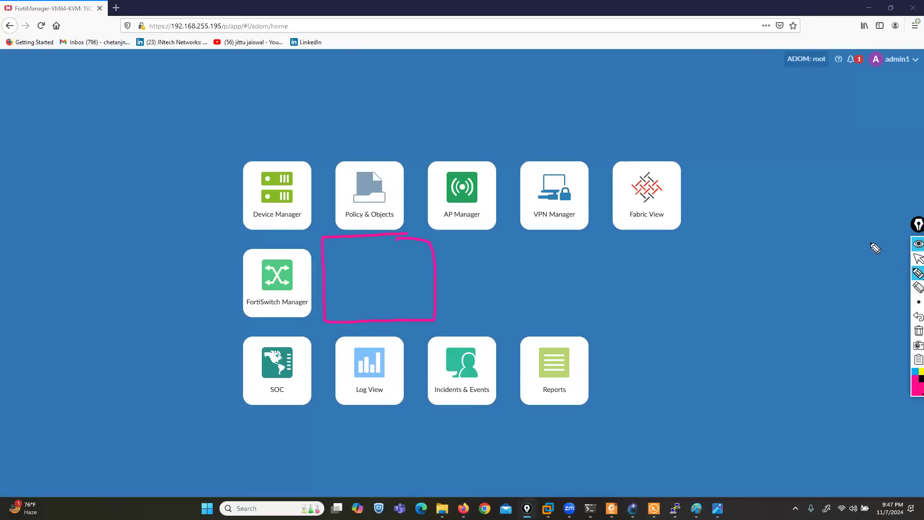
{"action": "left_click", "coordinate": [916, 260]}
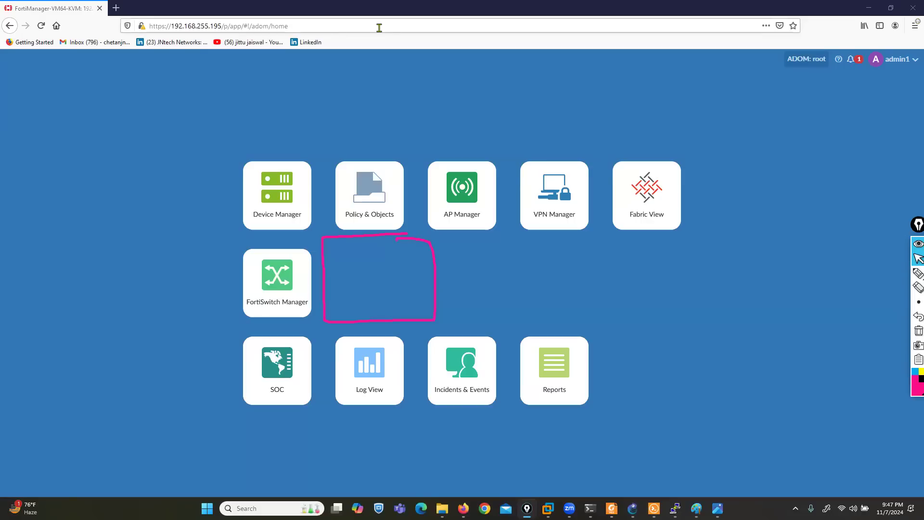
{"action": "left_click", "coordinate": [903, 63]}
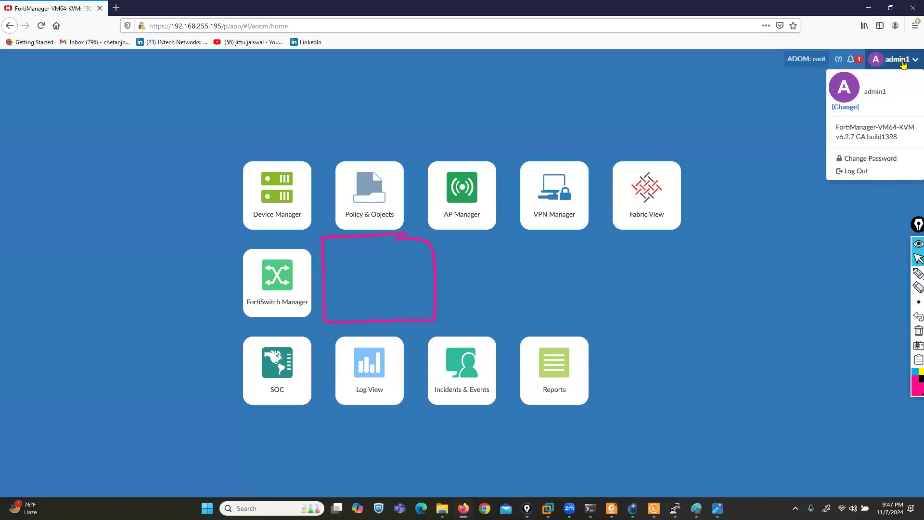
Log out of admin1, sign in as admin5 without saving the login, and choose root ADOM
{"action": "left_click", "coordinate": [877, 174]}
{"action": "left_click", "coordinate": [914, 333]}
{"action": "left_click", "coordinate": [485, 254]}
{"action": "type", "text": "a123"}
{"action": "left_click", "coordinate": [453, 311]}
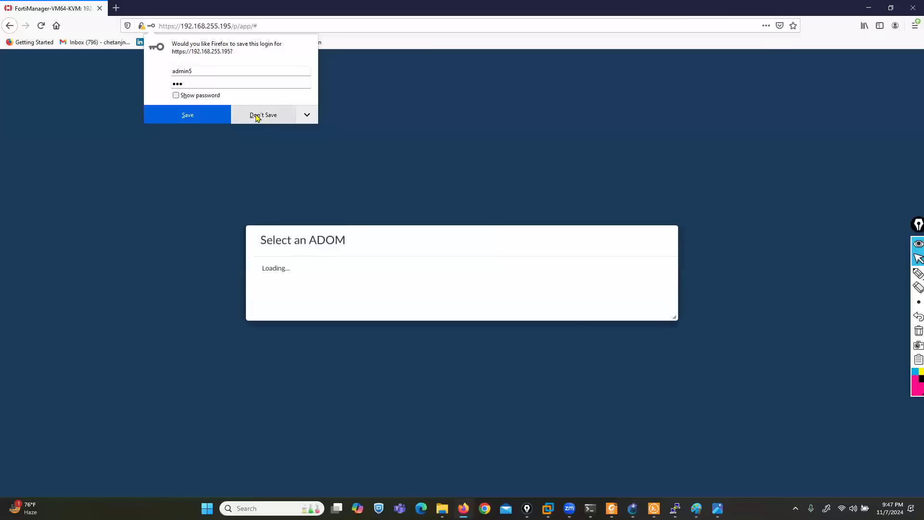
{"action": "left_click", "coordinate": [257, 116]}
{"action": "left_click", "coordinate": [296, 262]}
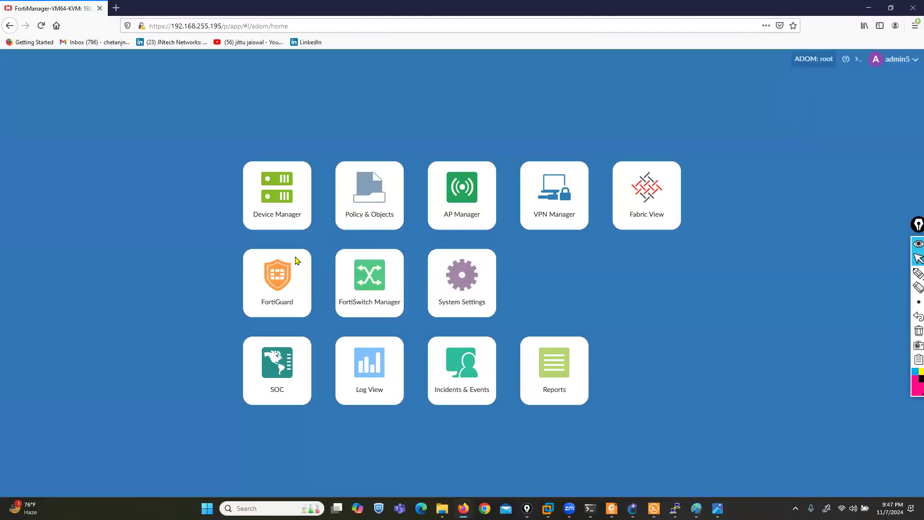
Circle the admin5 account name and System Settings tile, then open System Settings
{"action": "left_click", "coordinate": [918, 273]}
{"action": "mouse_move", "coordinate": [867, 52]}
{"action": "left_mouse_down"}
{"action": "mouse_move", "coordinate": [901, 90]}
{"action": "mouse_move", "coordinate": [919, 58]}
{"action": "mouse_move", "coordinate": [877, 63]}
{"action": "left_mouse_up"}
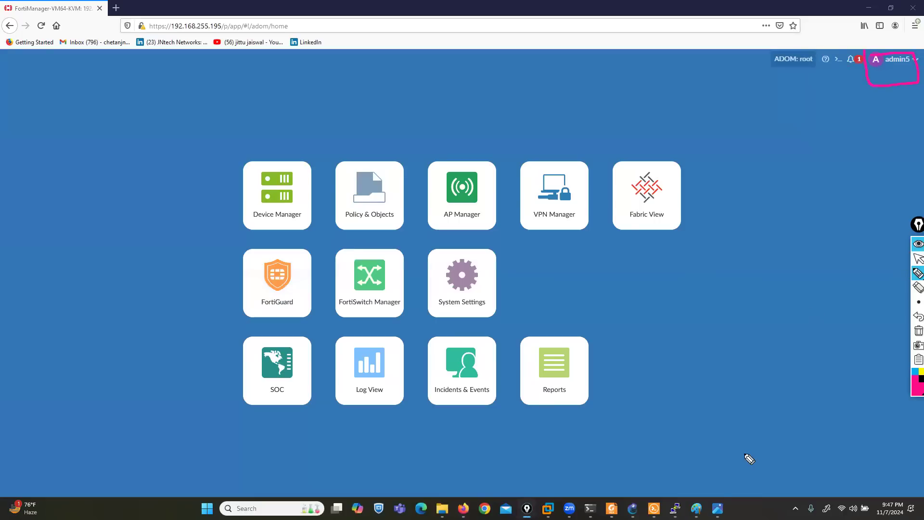
{"action": "mouse_move", "coordinate": [501, 242]}
{"action": "left_mouse_down"}
{"action": "mouse_move", "coordinate": [425, 250]}
{"action": "mouse_move", "coordinate": [423, 327]}
{"action": "mouse_move", "coordinate": [503, 256]}
{"action": "mouse_move", "coordinate": [501, 240]}
{"action": "left_mouse_up"}
{"action": "left_click", "coordinate": [915, 260]}
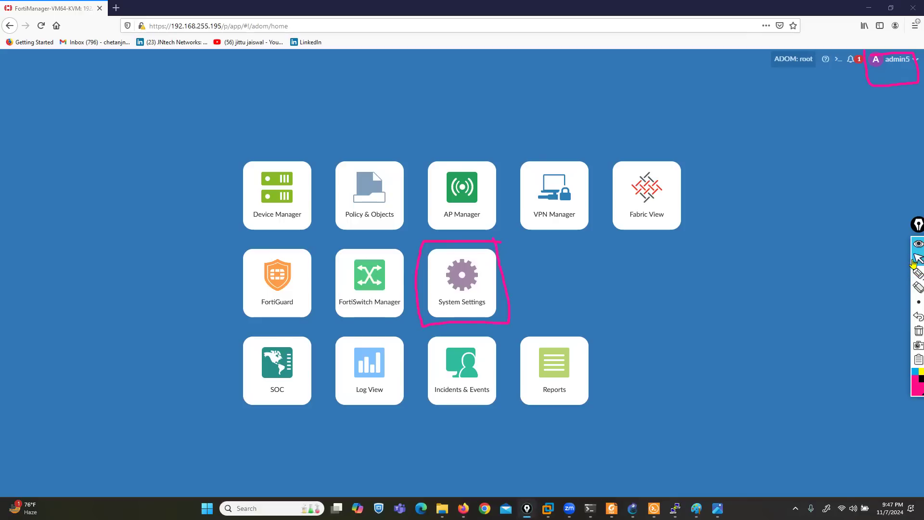
{"action": "left_click", "coordinate": [462, 275]}
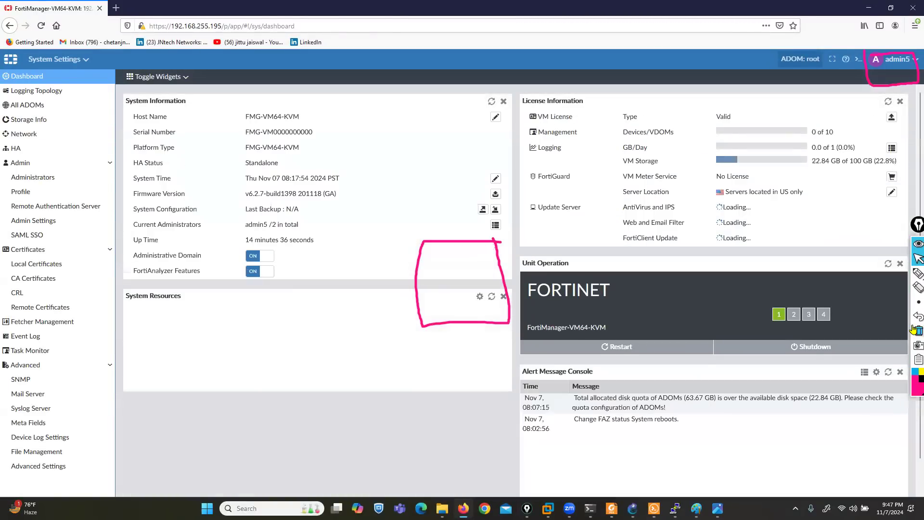
Clear the old annotations, write the Mon–Thu note, and undo a mistaken time
{"action": "left_click", "coordinate": [914, 260]}
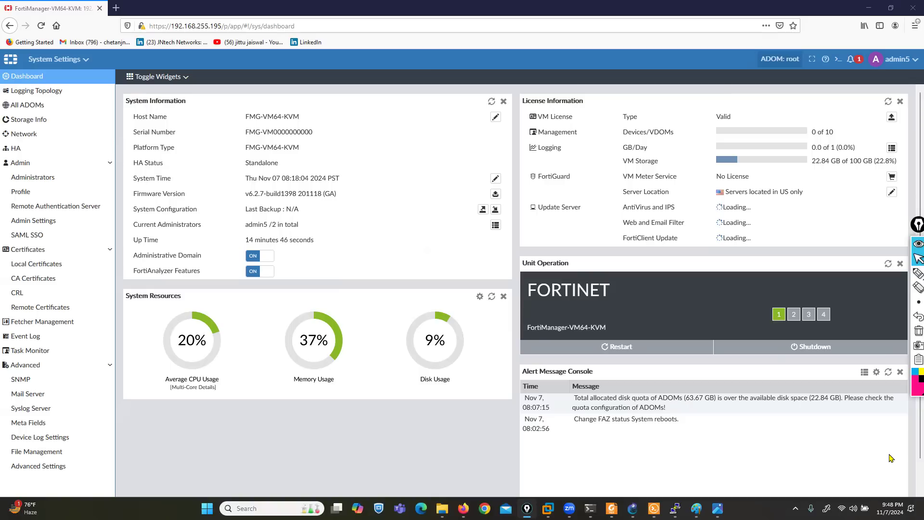
{"action": "left_click", "coordinate": [917, 273]}
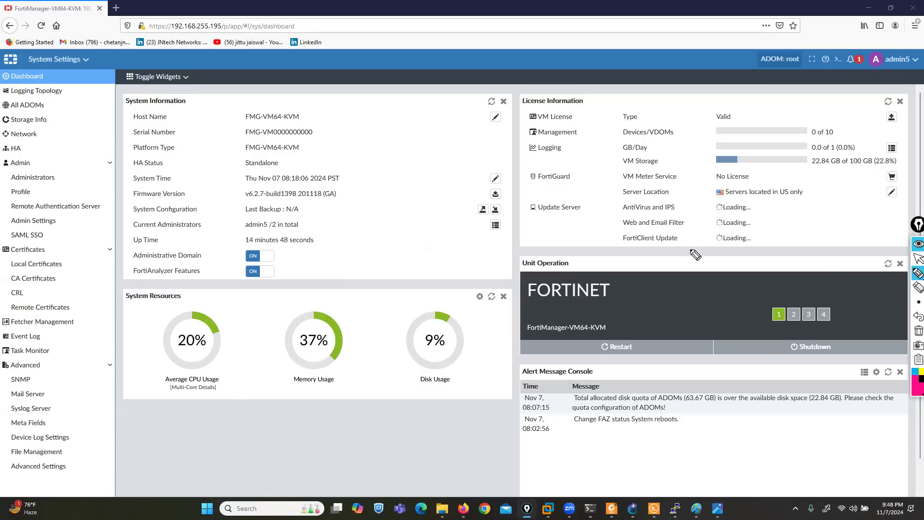
{"action": "mouse_move", "coordinate": [359, 171]}
{"action": "left_mouse_down"}
{"action": "mouse_move", "coordinate": [358, 153]}
{"action": "mouse_move", "coordinate": [428, 161]}
{"action": "mouse_move", "coordinate": [449, 150]}
{"action": "mouse_move", "coordinate": [458, 159]}
{"action": "mouse_move", "coordinate": [474, 142]}
{"action": "mouse_move", "coordinate": [408, 135]}
{"action": "mouse_move", "coordinate": [476, 154]}
{"action": "mouse_move", "coordinate": [477, 186]}
{"action": "left_mouse_up"}
{"action": "mouse_move", "coordinate": [419, 212]}
{"action": "left_mouse_down"}
{"action": "mouse_move", "coordinate": [415, 230]}
{"action": "mouse_move", "coordinate": [436, 230]}
{"action": "left_mouse_up"}
{"action": "left_click_drag", "start_coordinate": [435, 212], "coordinate": [460, 230]}
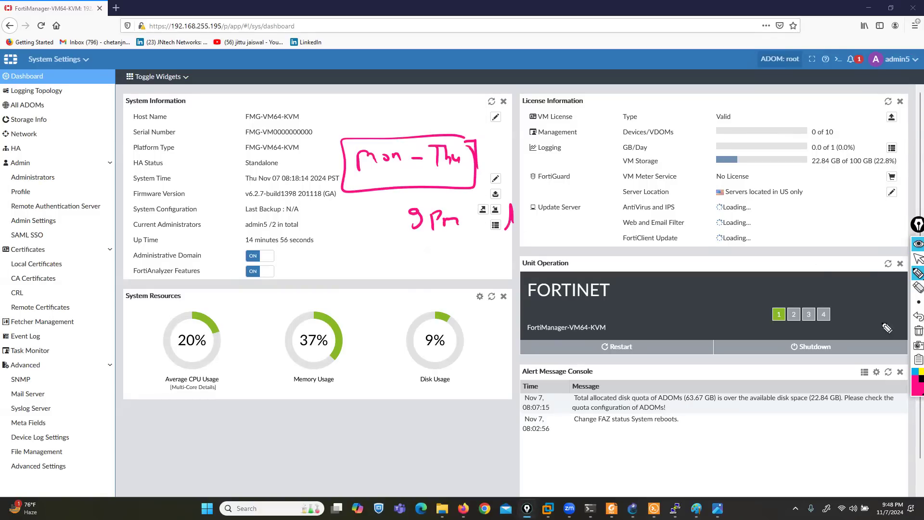
{"action": "left_click", "coordinate": [913, 316]}
{"action": "left_click", "coordinate": [913, 316]}
{"action": "left_click", "coordinate": [913, 316]}
{"action": "left_click", "coordinate": [913, 316]}
Handwrite '9:30 to 10:30 pm' beneath the Mon–Thu note
{"action": "mouse_move", "coordinate": [421, 209]}
{"action": "left_mouse_down"}
{"action": "mouse_move", "coordinate": [410, 223]}
{"action": "mouse_move", "coordinate": [433, 222]}
{"action": "left_mouse_up"}
{"action": "left_click", "coordinate": [424, 211]}
{"action": "left_click", "coordinate": [425, 222]}
{"action": "left_click_drag", "start_coordinate": [448, 213], "coordinate": [446, 214]}
{"action": "left_click_drag", "start_coordinate": [502, 199], "coordinate": [501, 220]}
{"action": "left_click_drag", "start_coordinate": [493, 212], "coordinate": [667, 225]}
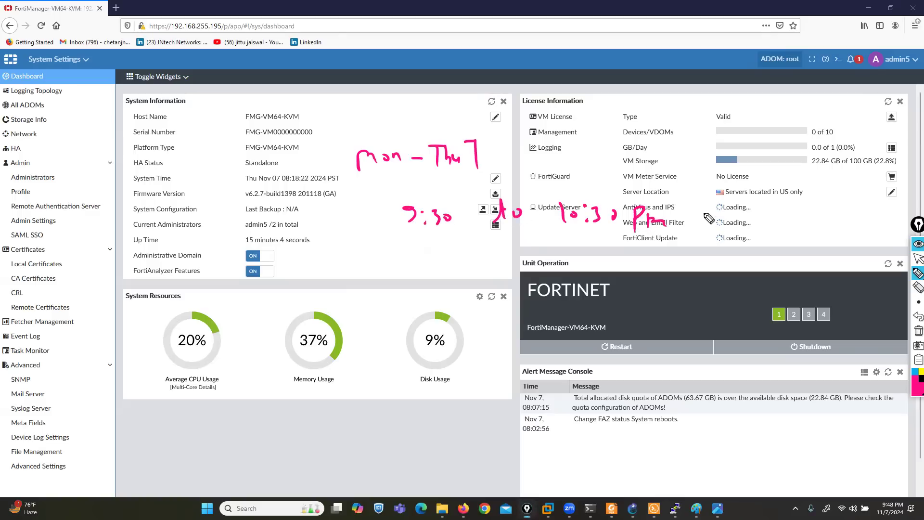
Add 'IST' after the time, circle the timing note in pink, and leave pen mode
{"action": "left_click_drag", "start_coordinate": [718, 202], "coordinate": [708, 202]}
{"action": "left_click_drag", "start_coordinate": [756, 207], "coordinate": [737, 224]}
{"action": "mouse_move", "coordinate": [759, 212]}
{"action": "left_mouse_down"}
{"action": "mouse_move", "coordinate": [761, 231]}
{"action": "mouse_move", "coordinate": [773, 217]}
{"action": "mouse_move", "coordinate": [779, 226]}
{"action": "left_mouse_up"}
{"action": "mouse_move", "coordinate": [701, 194]}
{"action": "left_mouse_down"}
{"action": "mouse_move", "coordinate": [476, 196]}
{"action": "mouse_move", "coordinate": [393, 243]}
{"action": "mouse_move", "coordinate": [767, 252]}
{"action": "mouse_move", "coordinate": [784, 209]}
{"action": "left_mouse_up"}
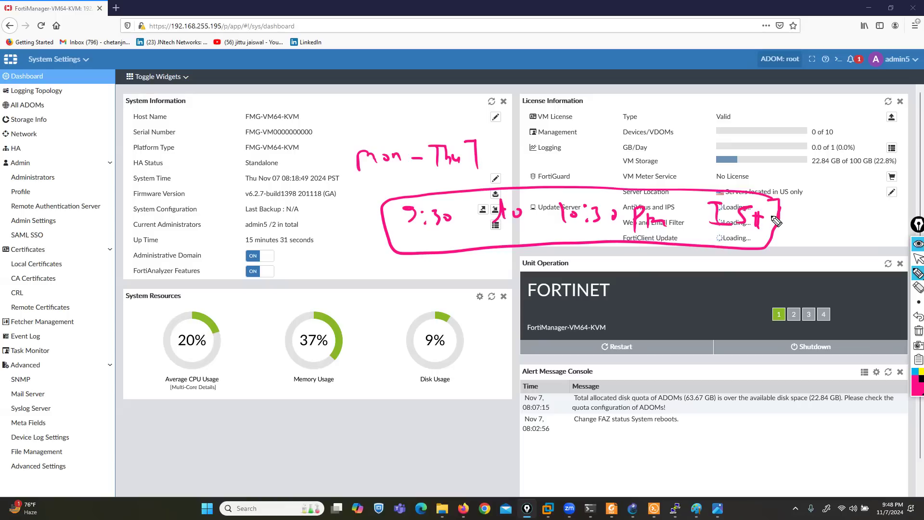
{"action": "left_click", "coordinate": [918, 259]}
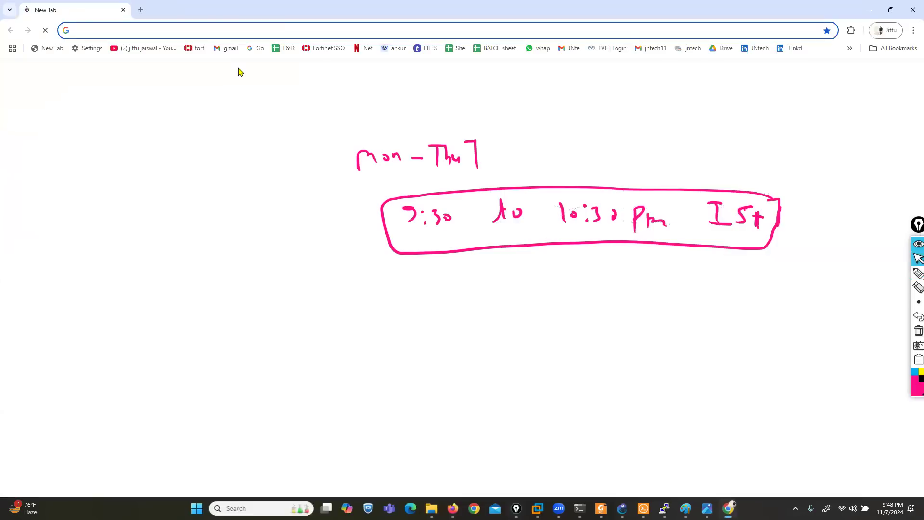
Open the EVE-NG login at 192.168.1.10 and sign in with the username to reach the lab
{"action": "type", "text": "19"}
{"action": "key", "text": "Down"}
{"action": "key", "text": "Down"}
{"action": "key", "text": "Down"}
{"action": "key", "text": "Down"}
{"action": "key", "text": "Down"}
{"action": "key", "text": "Down"}
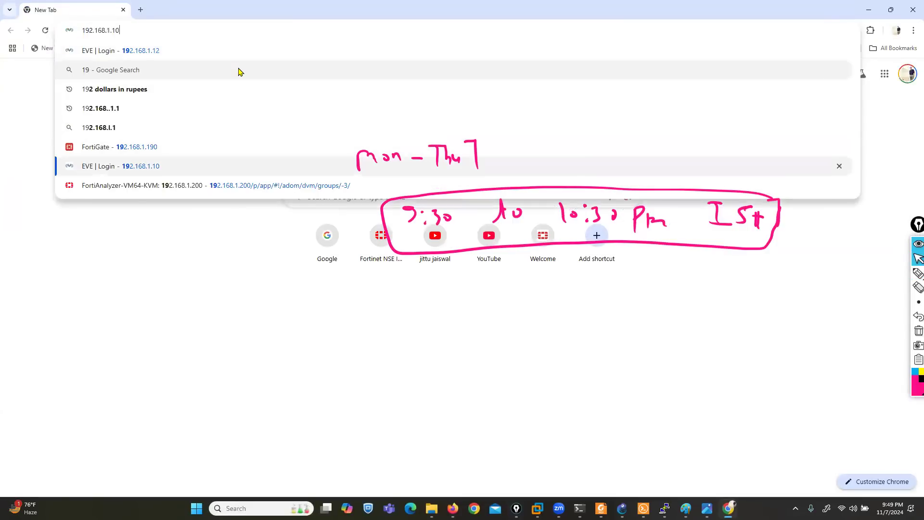
{"action": "key", "text": "Return"}
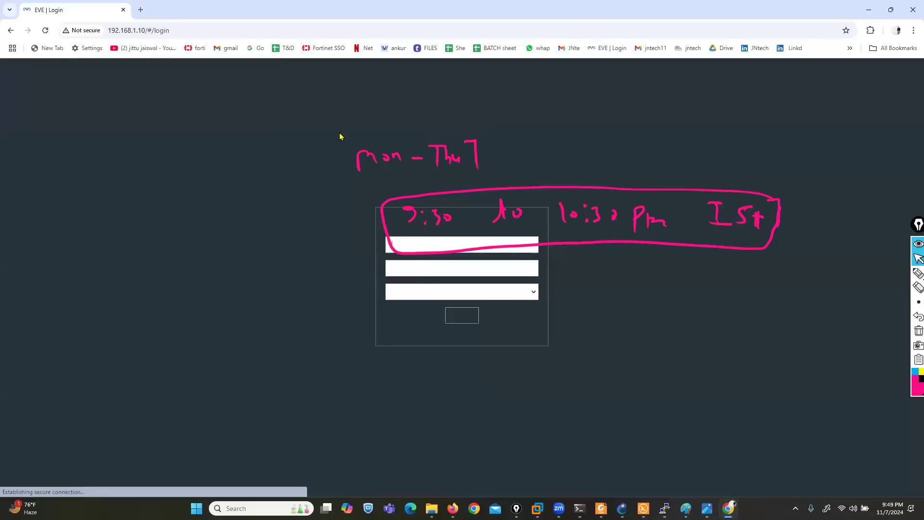
{"action": "type", "text": "admin"}
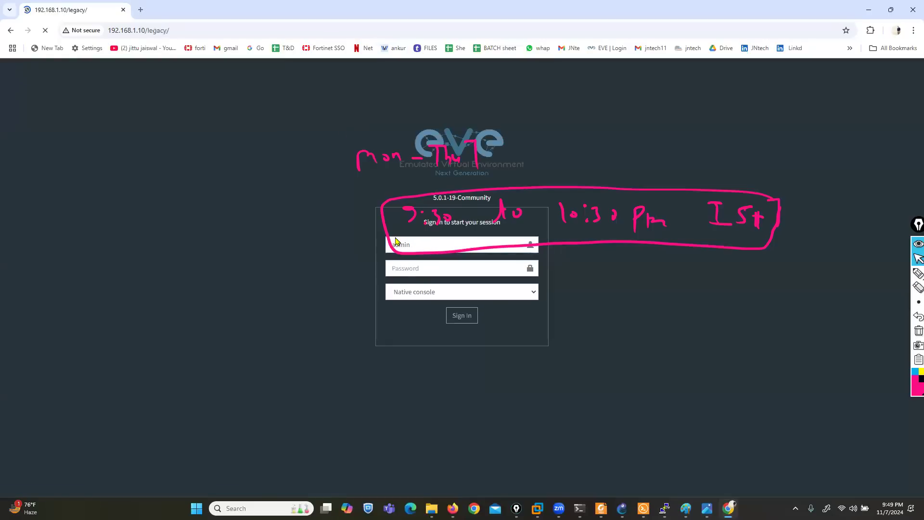
{"action": "key", "text": "Return"}
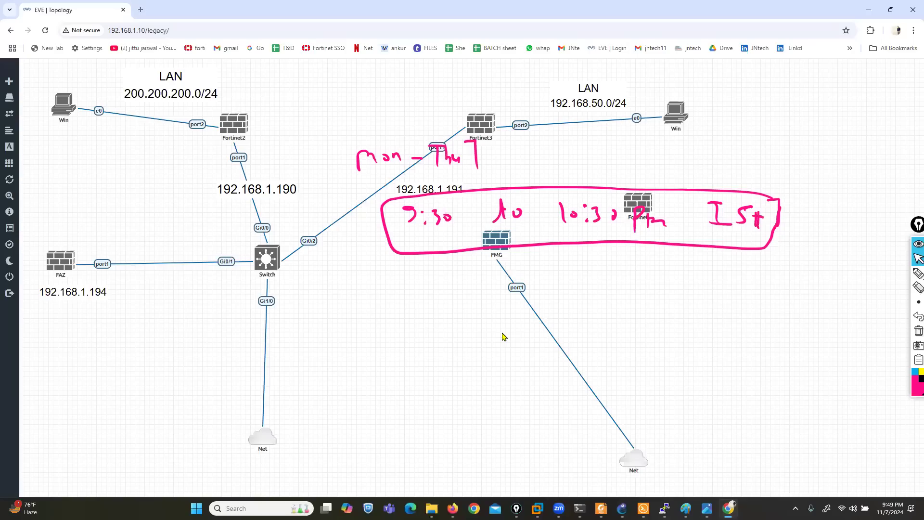
Move the FMG node right, then open and dismiss the new-node form
{"action": "left_click_drag", "start_coordinate": [493, 236], "coordinate": [599, 239]}
{"action": "right_click", "coordinate": [364, 276]}
{"action": "left_click", "coordinate": [384, 295]}
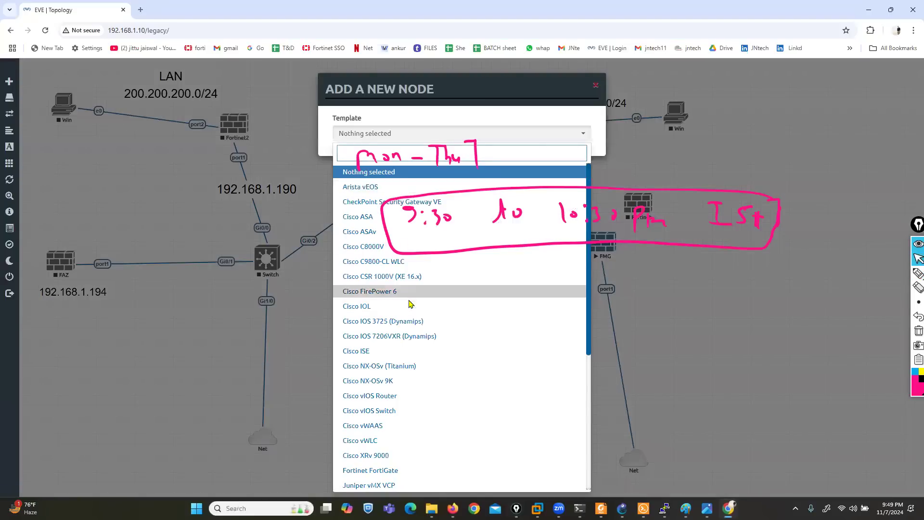
{"action": "scroll", "coordinate": [411, 303], "scroll_direction": "down", "scroll_amount": 5}
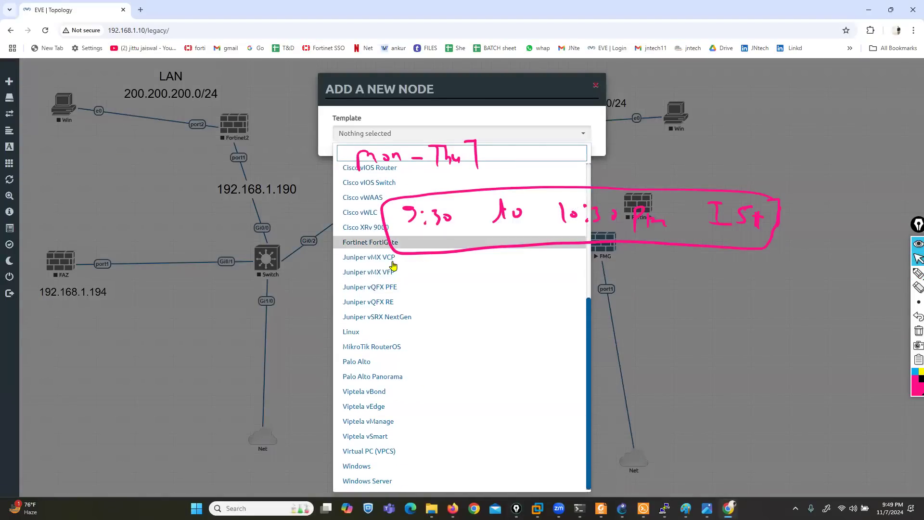
{"action": "scroll", "coordinate": [392, 316], "scroll_direction": "up", "scroll_amount": 5}
{"action": "scroll", "coordinate": [402, 294], "scroll_direction": "down", "scroll_amount": 5}
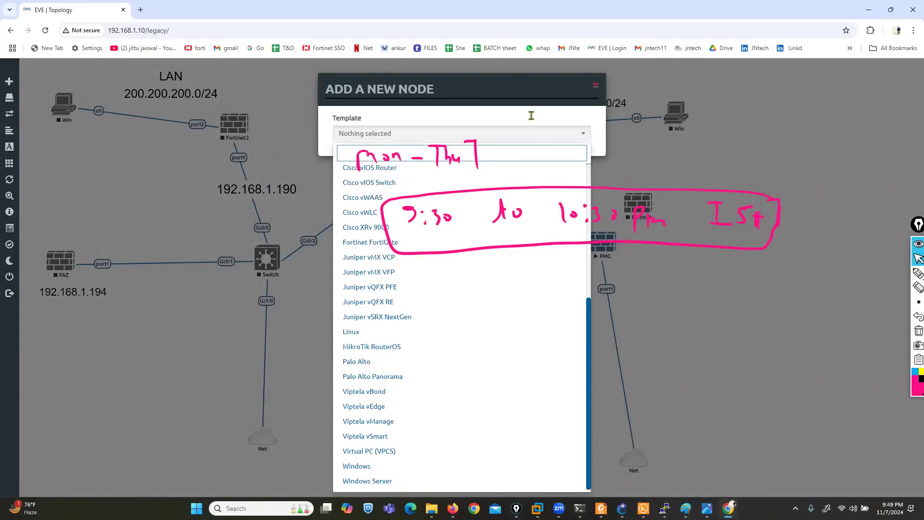
{"action": "left_click", "coordinate": [595, 89]}
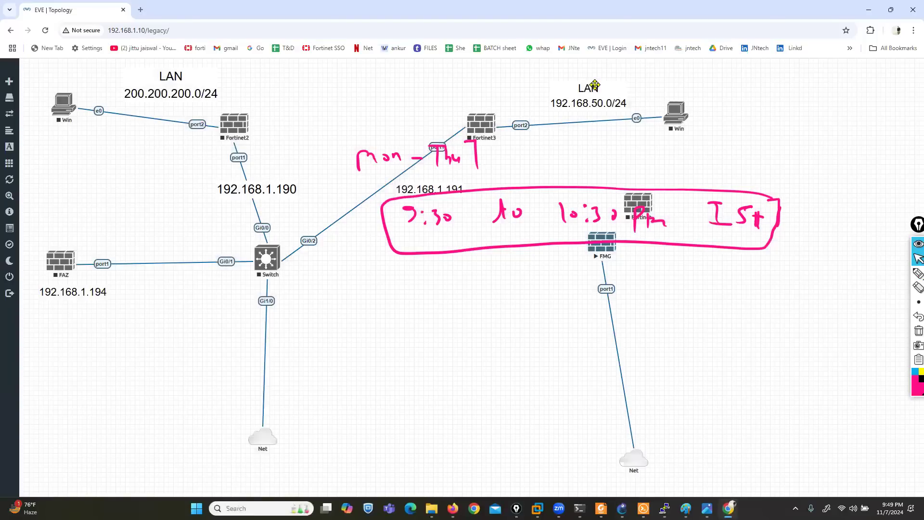
Clear all the pink pen annotations from the topology screen
{"action": "key", "text": "super+d"}
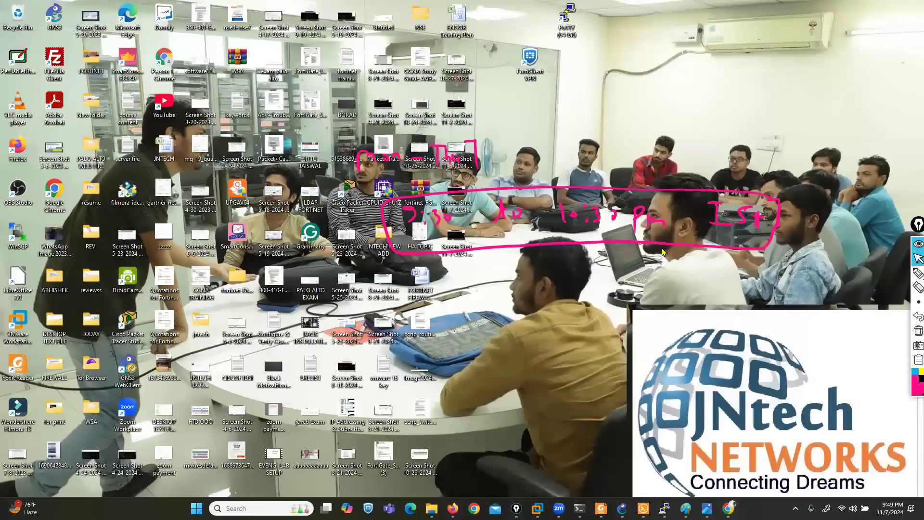
{"action": "left_click", "coordinate": [728, 509]}
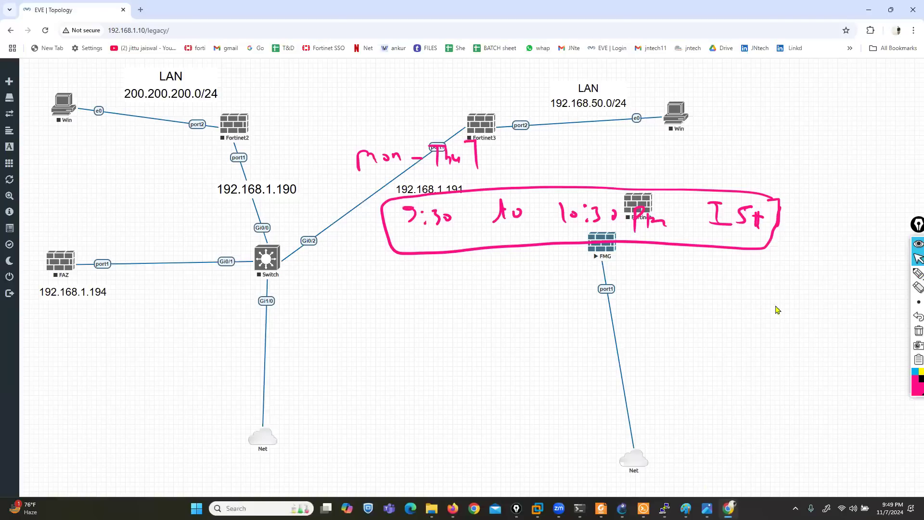
{"action": "left_click", "coordinate": [919, 331]}
Start a Fortinet FortiGate node, browse its Image list, then cancel without adding it
{"action": "right_click", "coordinate": [419, 261]}
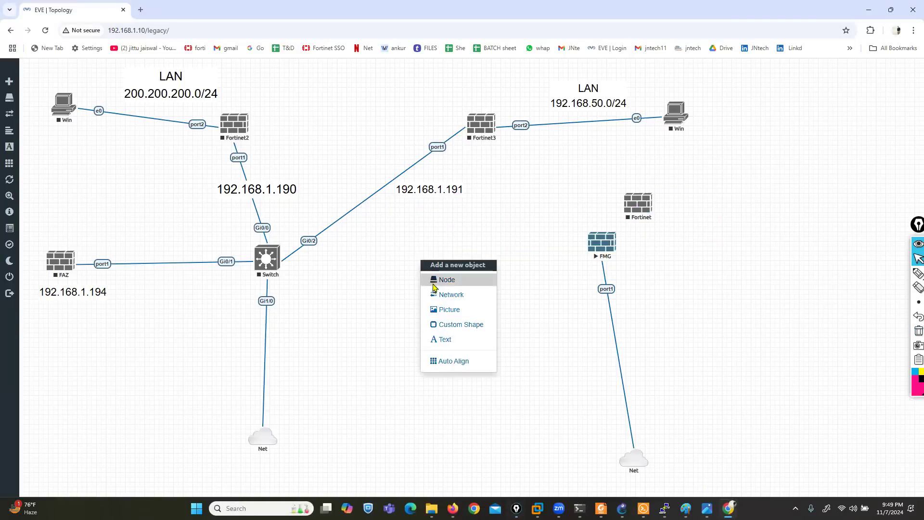
{"action": "left_click", "coordinate": [443, 281]}
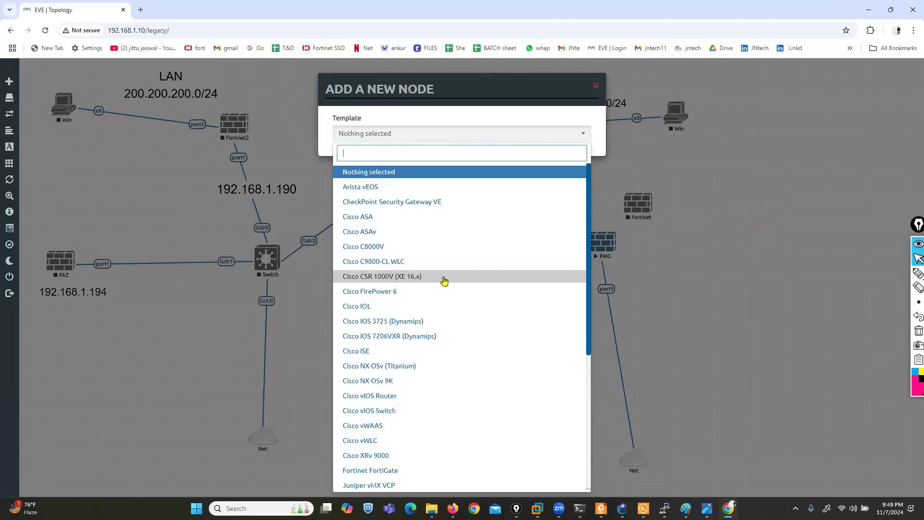
{"action": "type", "text": "for"}
{"action": "left_click", "coordinate": [392, 172]}
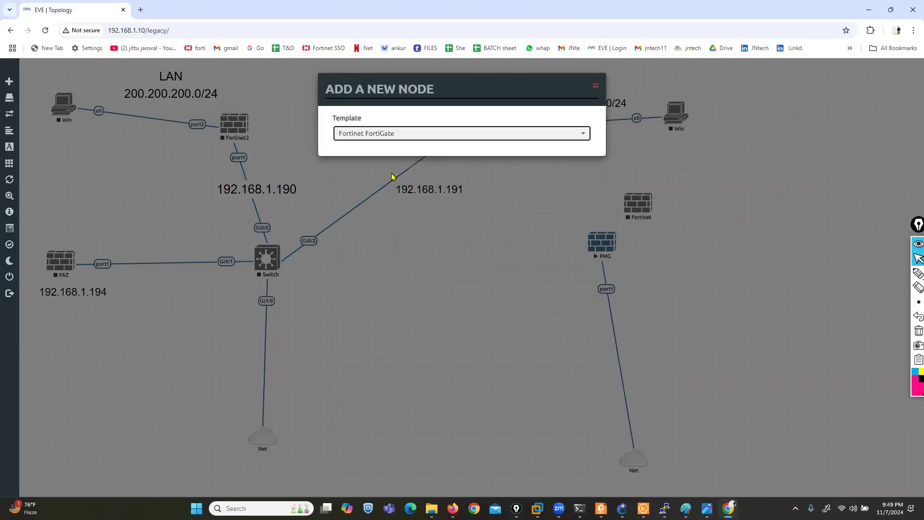
{"action": "left_click", "coordinate": [500, 179]}
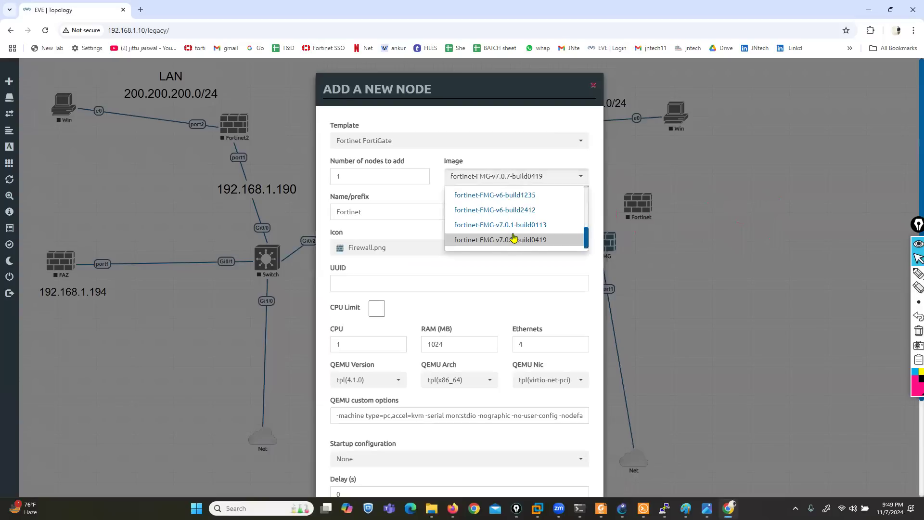
{"action": "scroll", "coordinate": [498, 226], "scroll_direction": "up", "scroll_amount": 5}
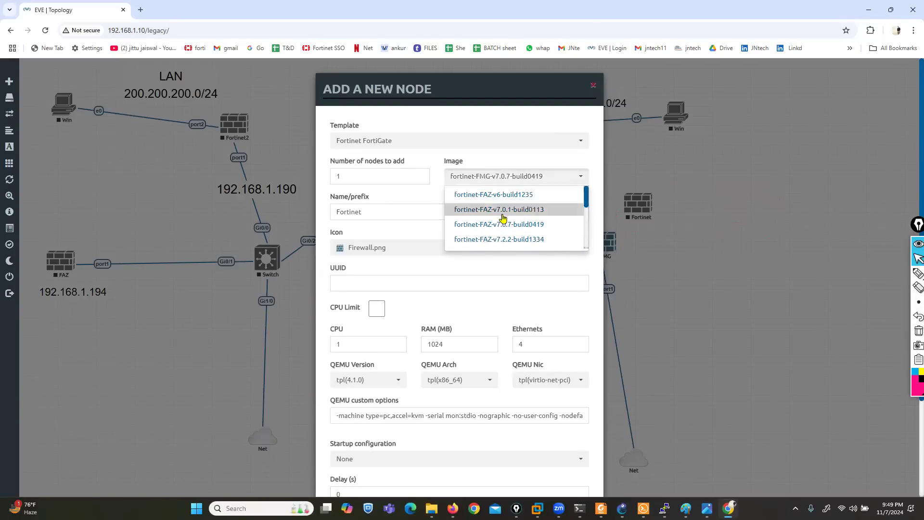
{"action": "scroll", "coordinate": [502, 232], "scroll_direction": "down", "scroll_amount": 3}
{"action": "scroll", "coordinate": [502, 232], "scroll_direction": "down", "scroll_amount": 2}
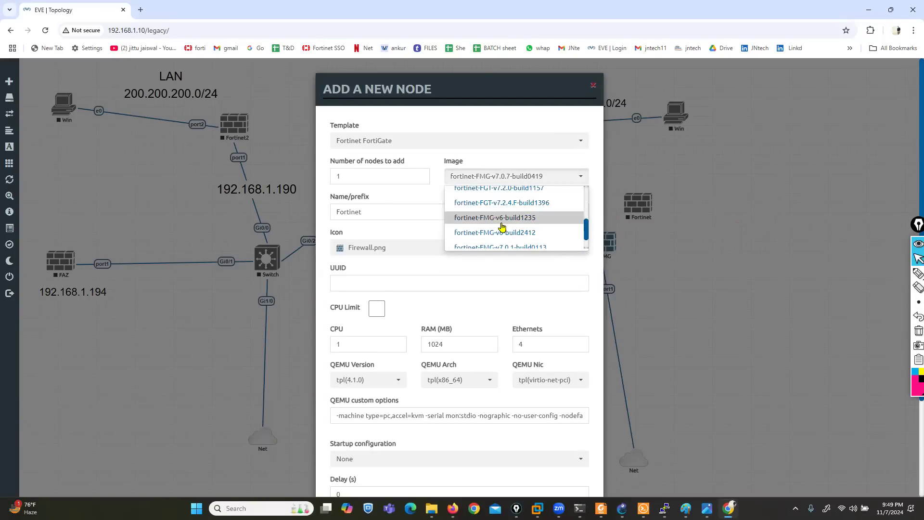
{"action": "scroll", "coordinate": [508, 211], "scroll_direction": "down", "scroll_amount": 2}
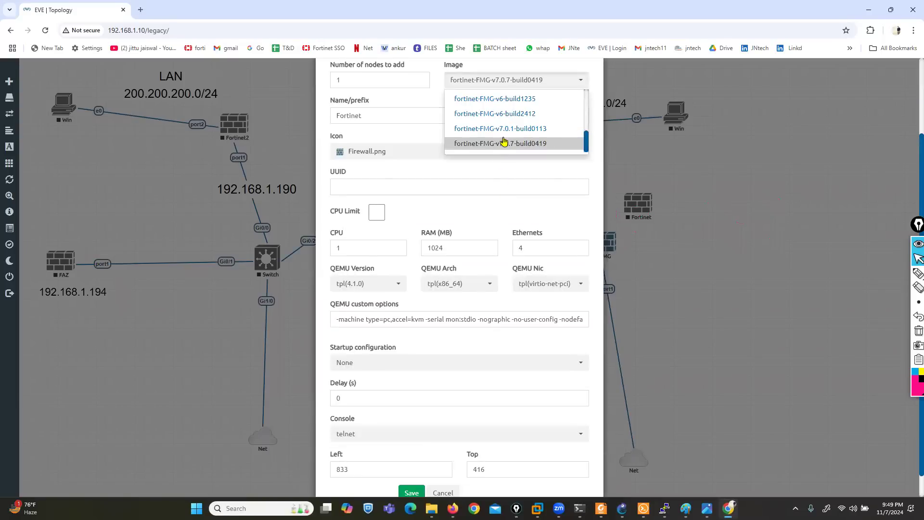
{"action": "left_click", "coordinate": [446, 493]}
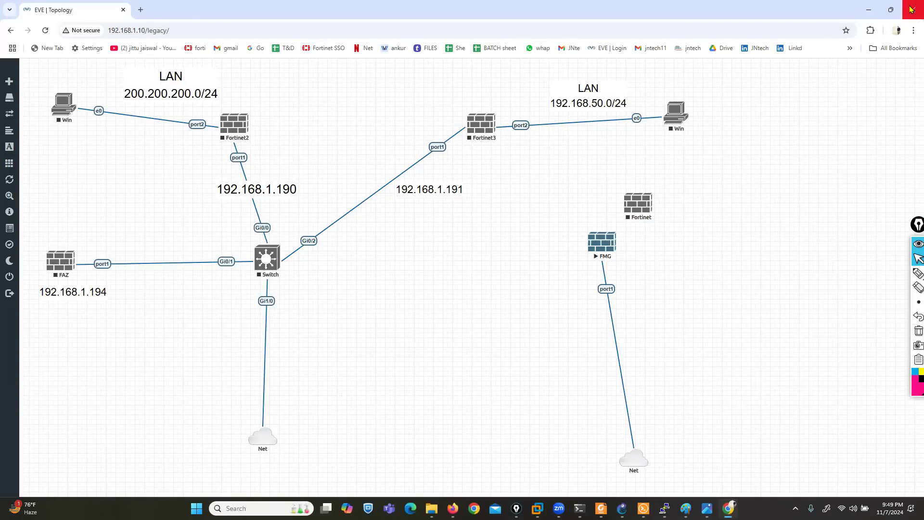
Close the EVE-NG browser window and refresh the Windows desktop with F5
{"action": "left_click", "coordinate": [911, 9]}
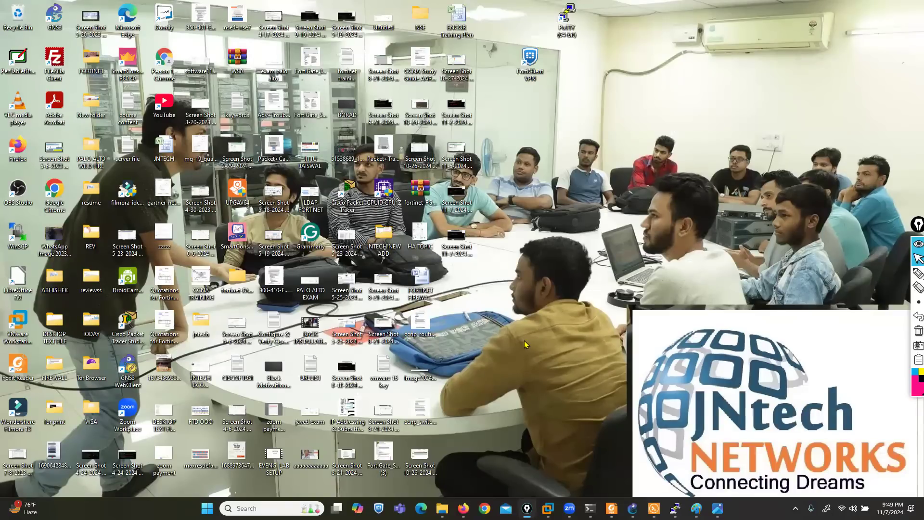
{"action": "left_click", "coordinate": [525, 344]}
{"action": "key", "text": "F5"}
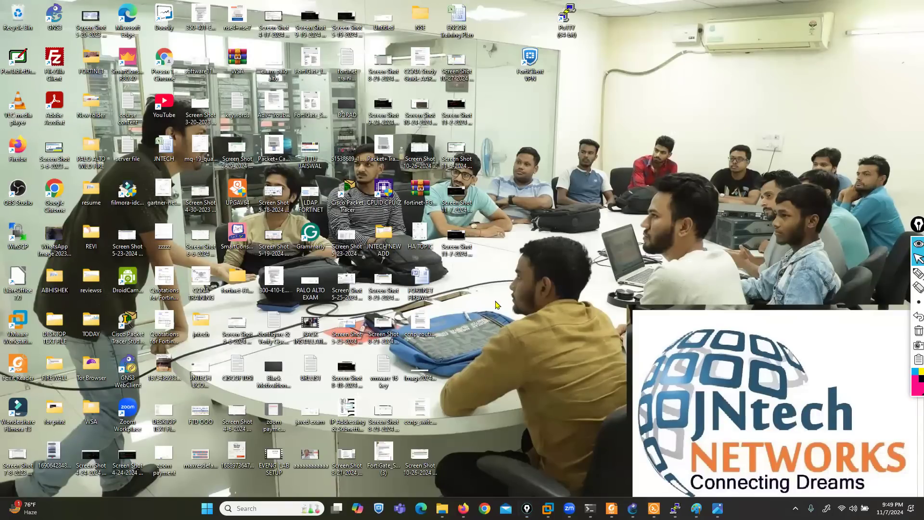